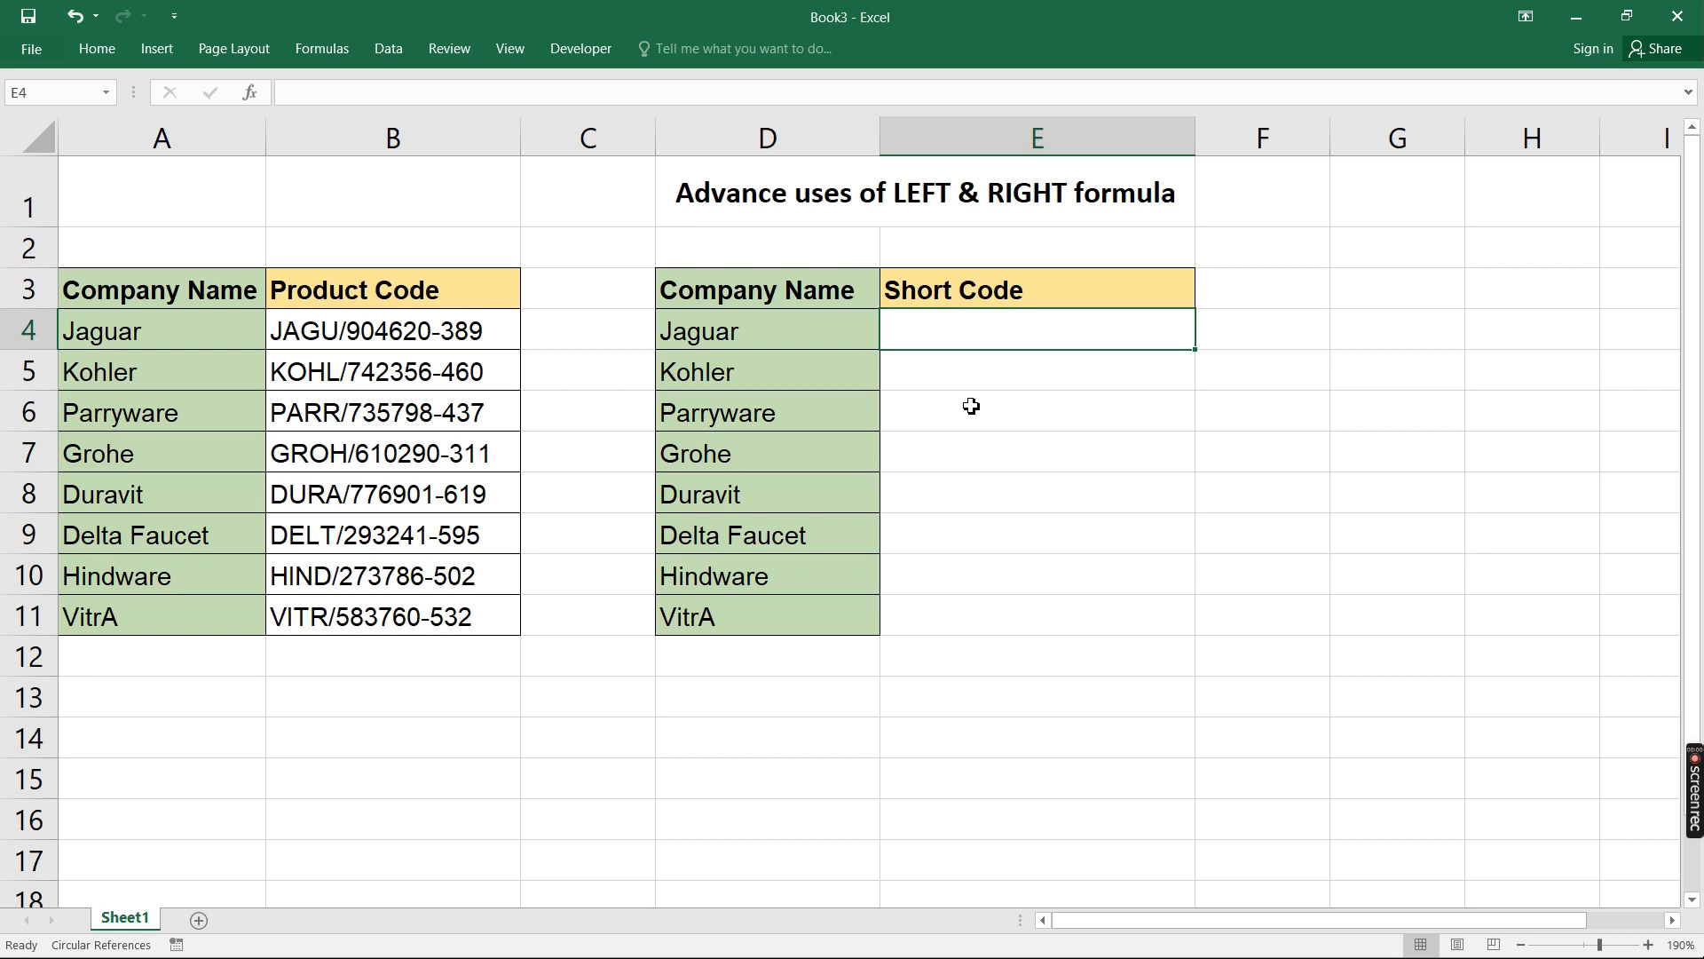
# Enter =LEFT(B4,FIND("/",B4)) in E4 to extract Jaguar's product code text up to the slash
pyautogui.write('=')
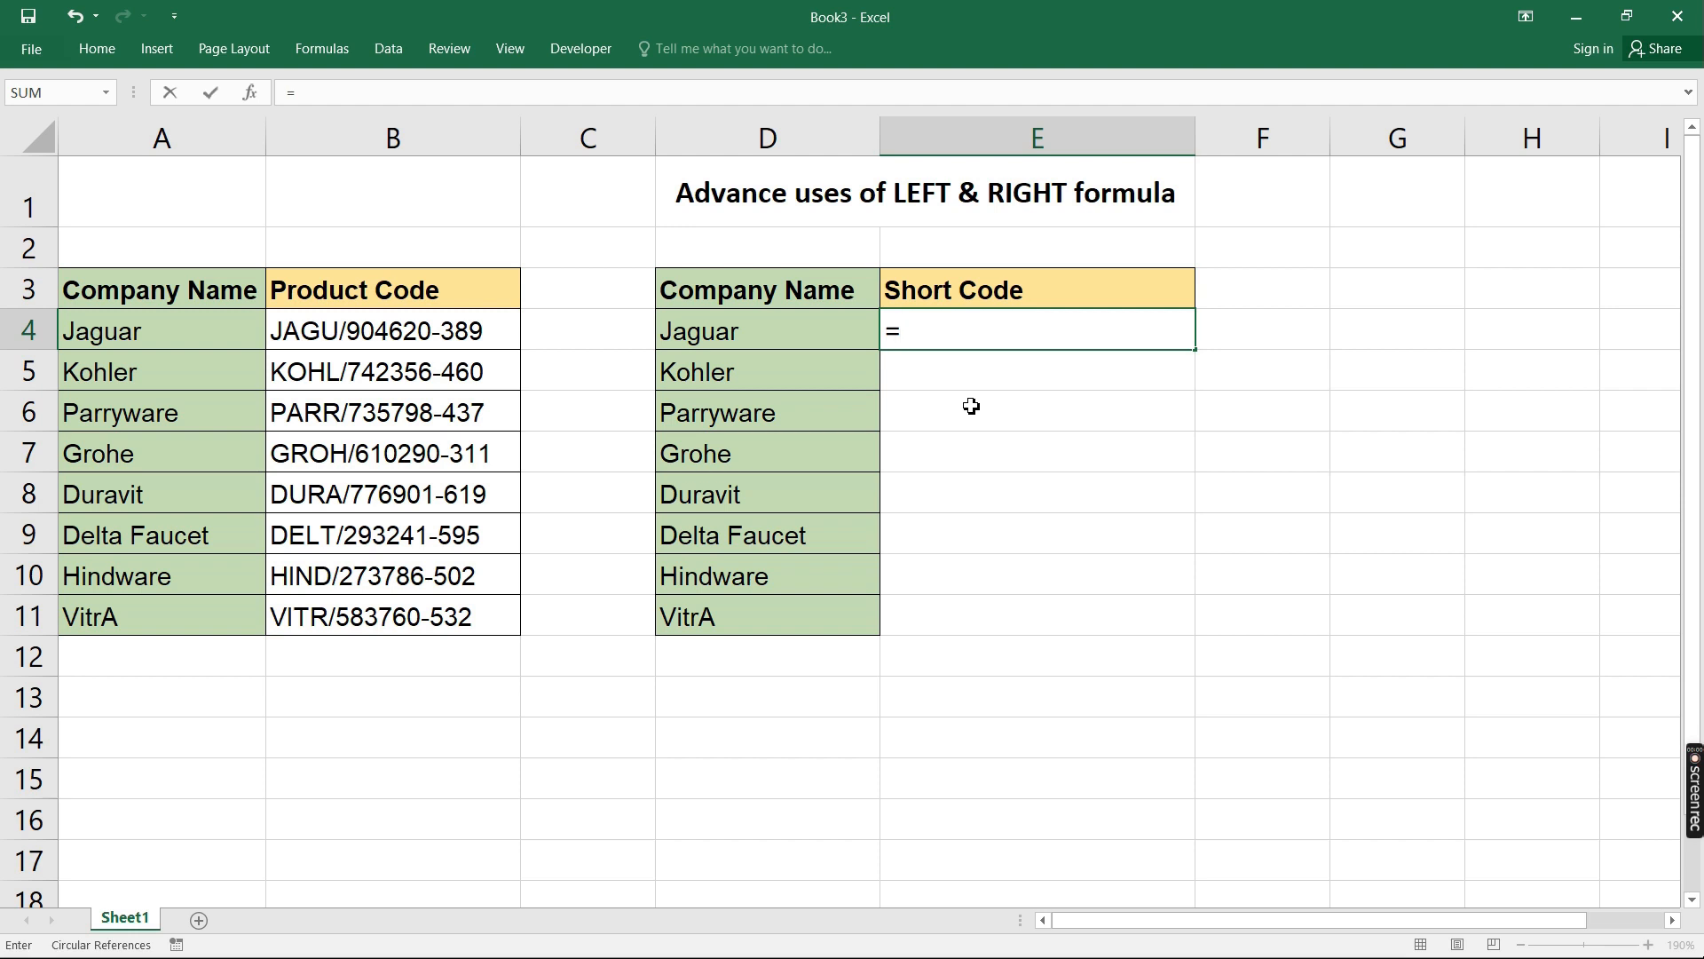
pyautogui.write('left')
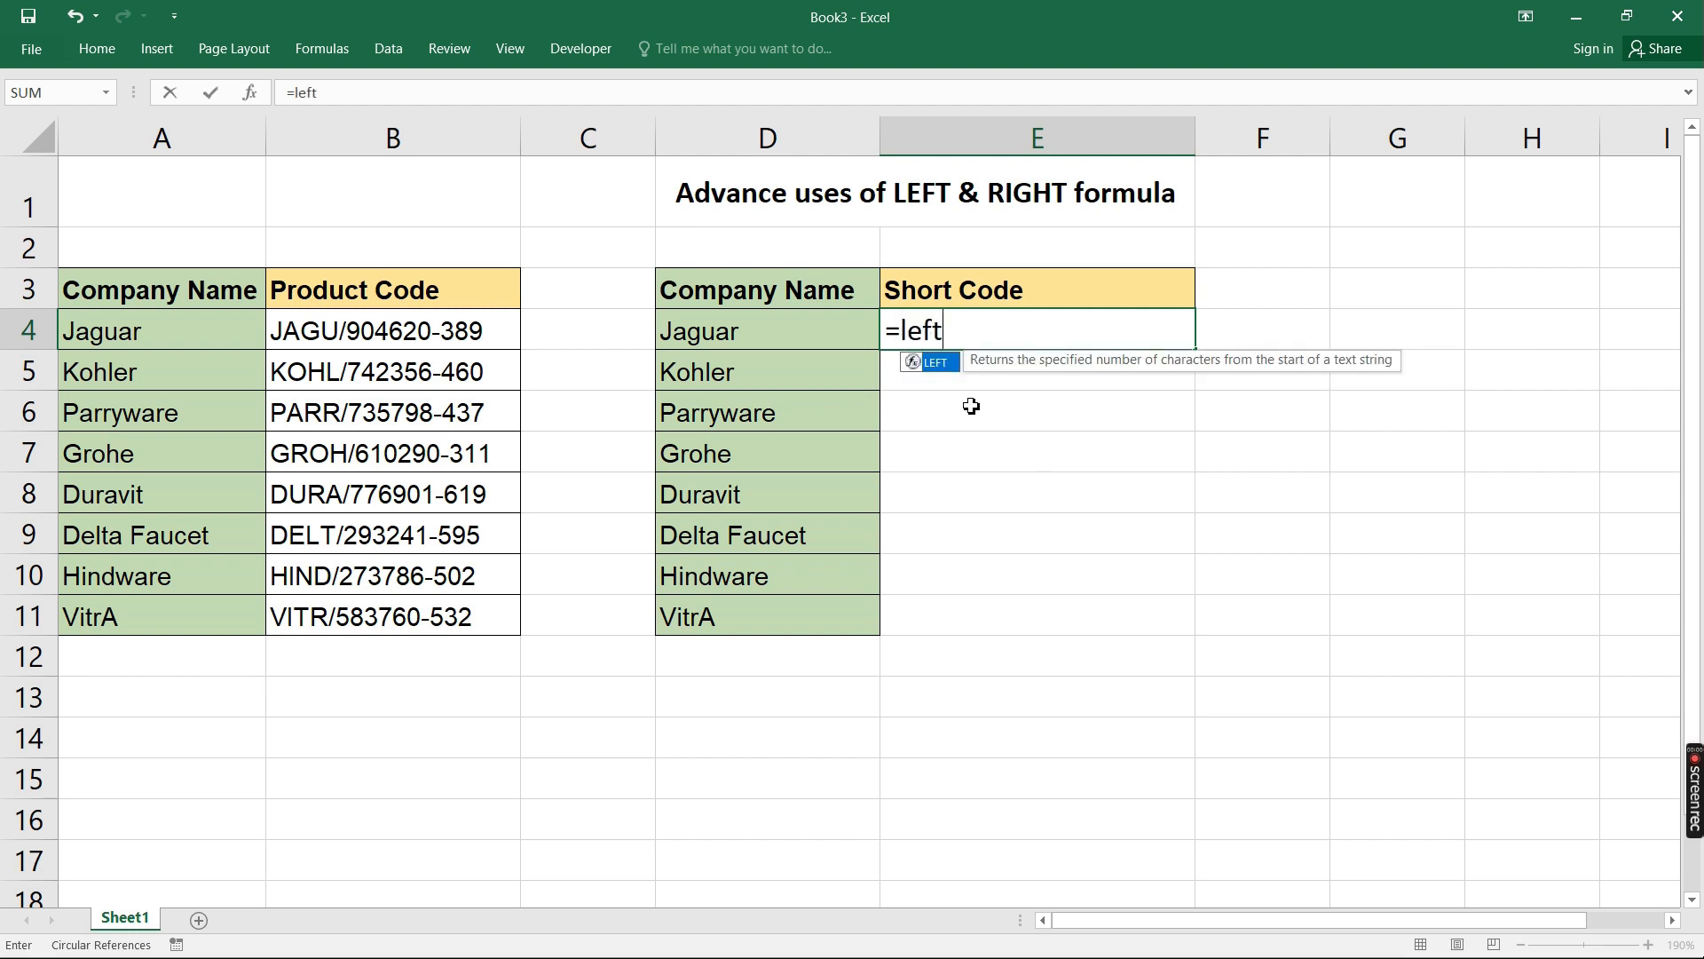
pyautogui.press('Tab')
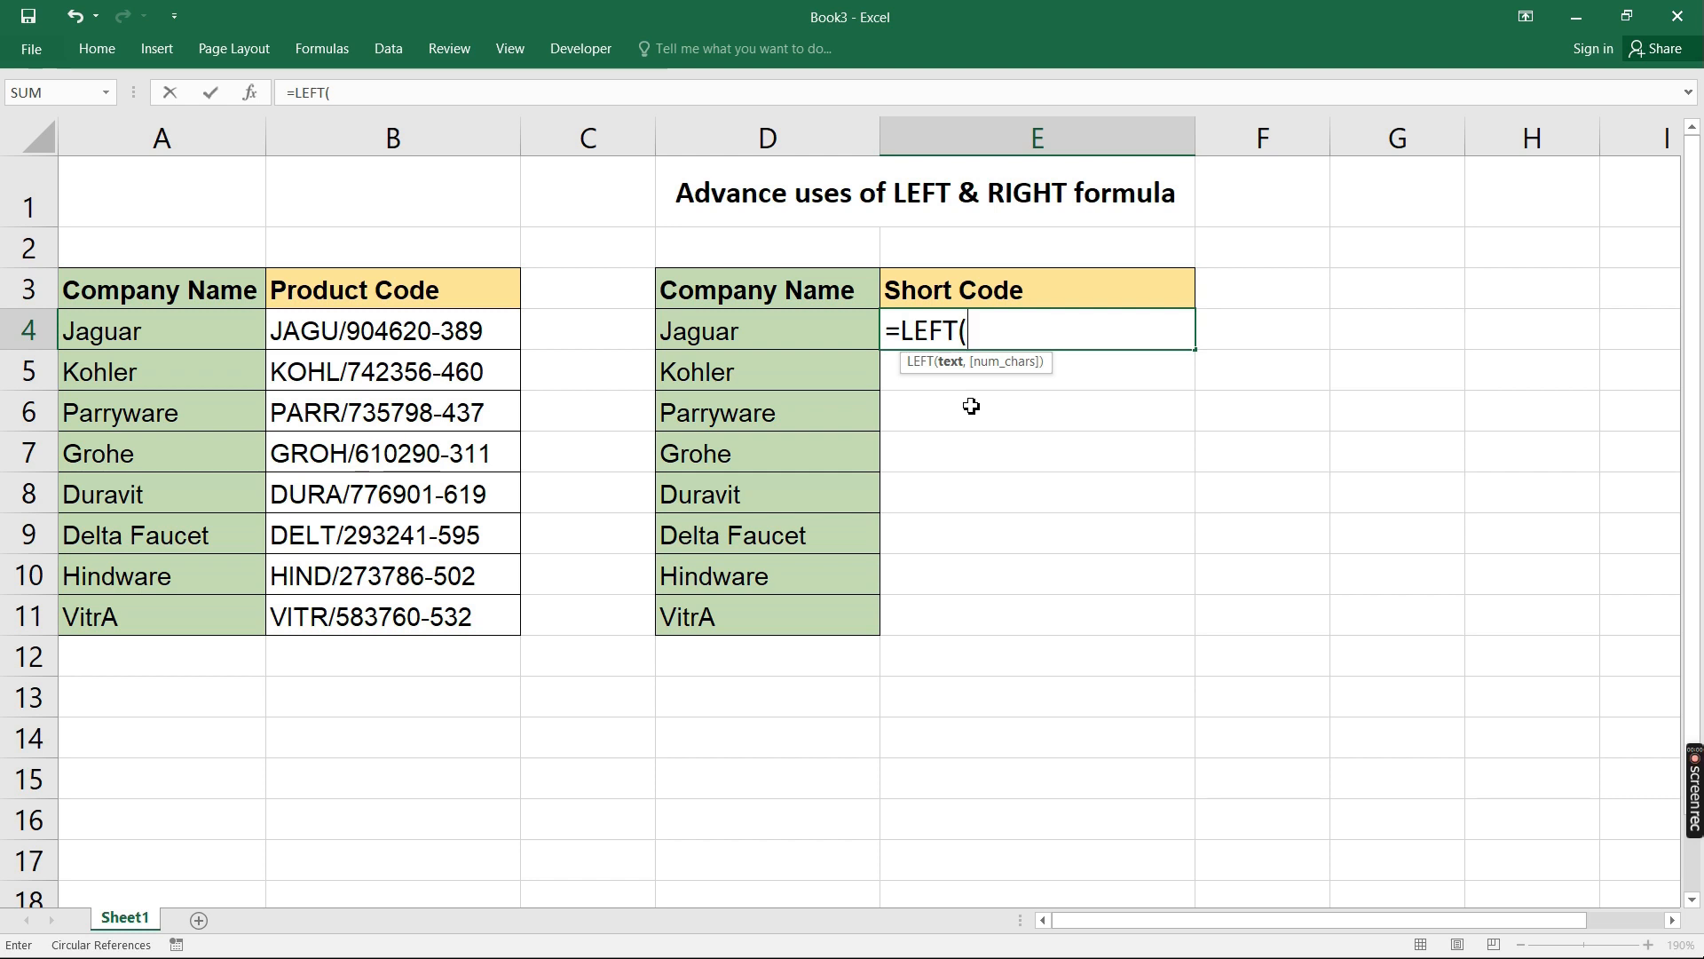
pyautogui.press('Left')
pyautogui.press('Left')
pyautogui.press('Left')
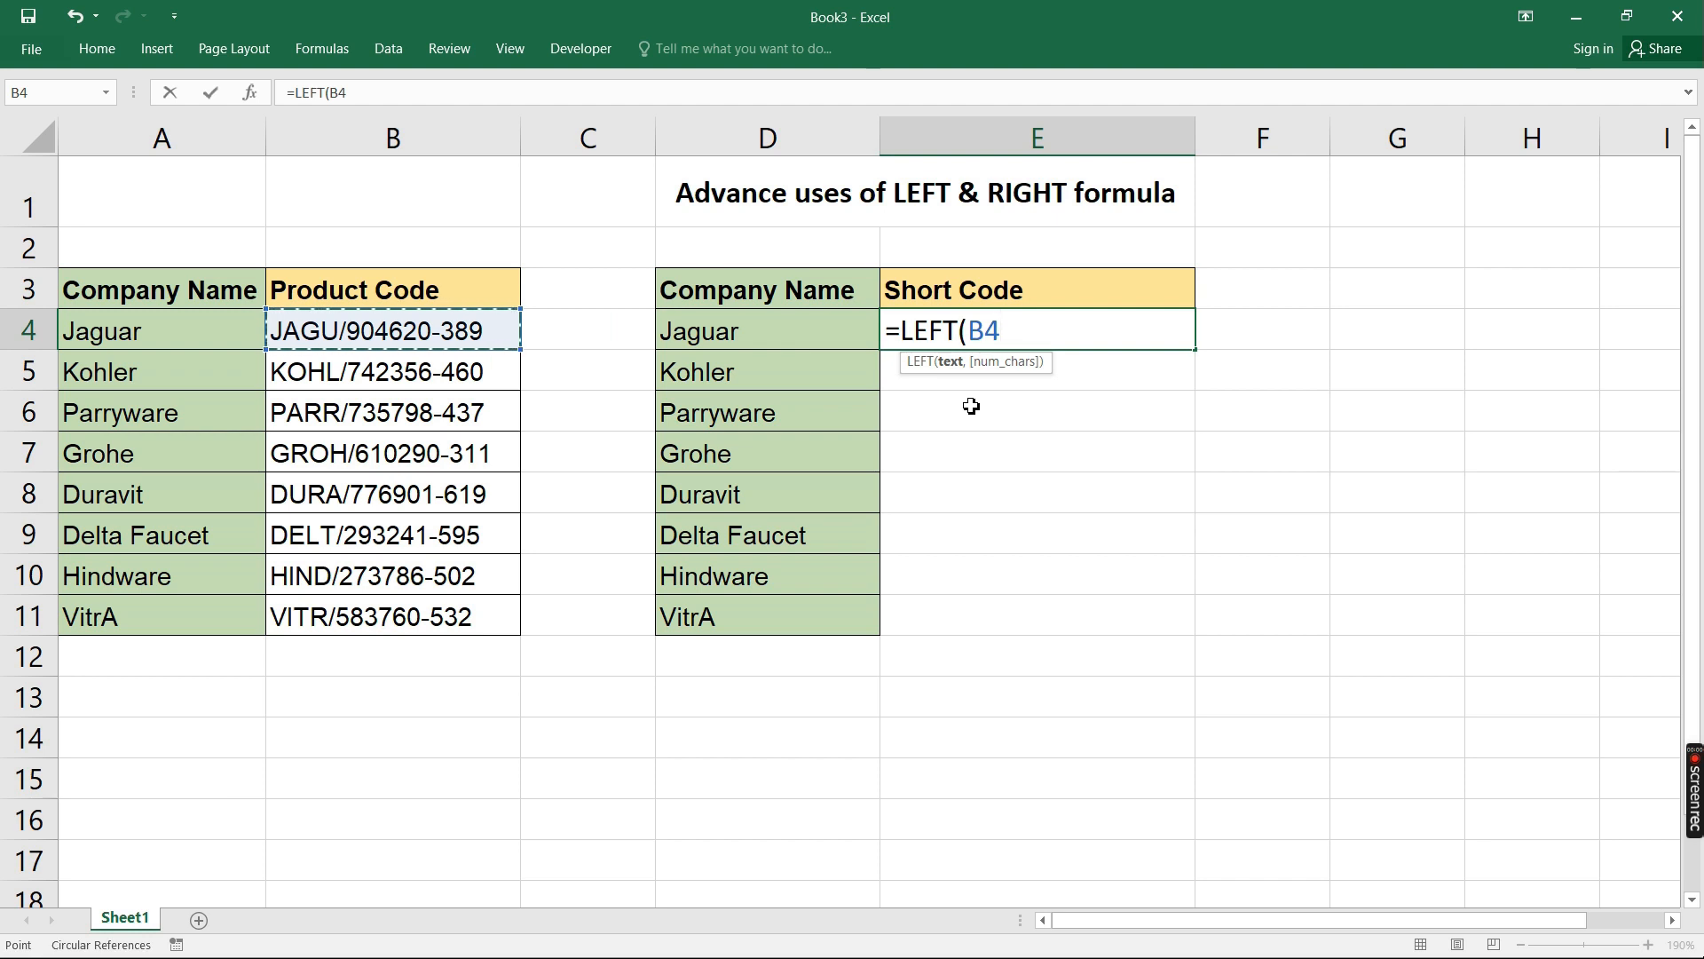
pyautogui.write(',find')
pyautogui.press('Tab')
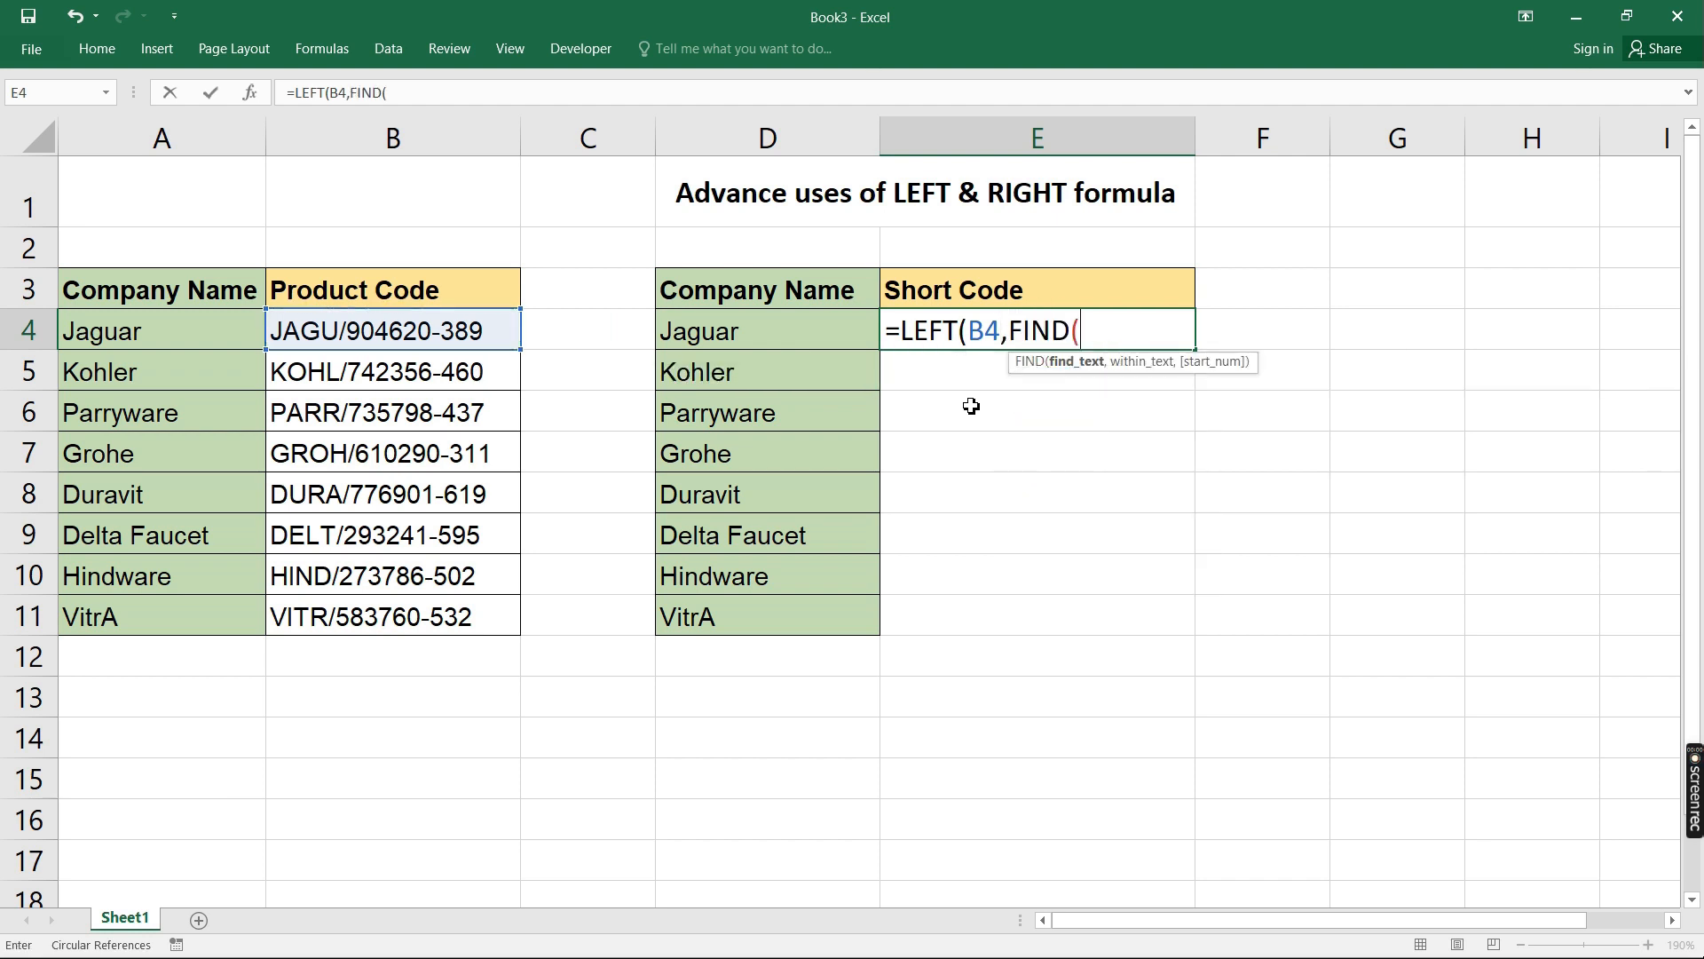
pyautogui.write('"')
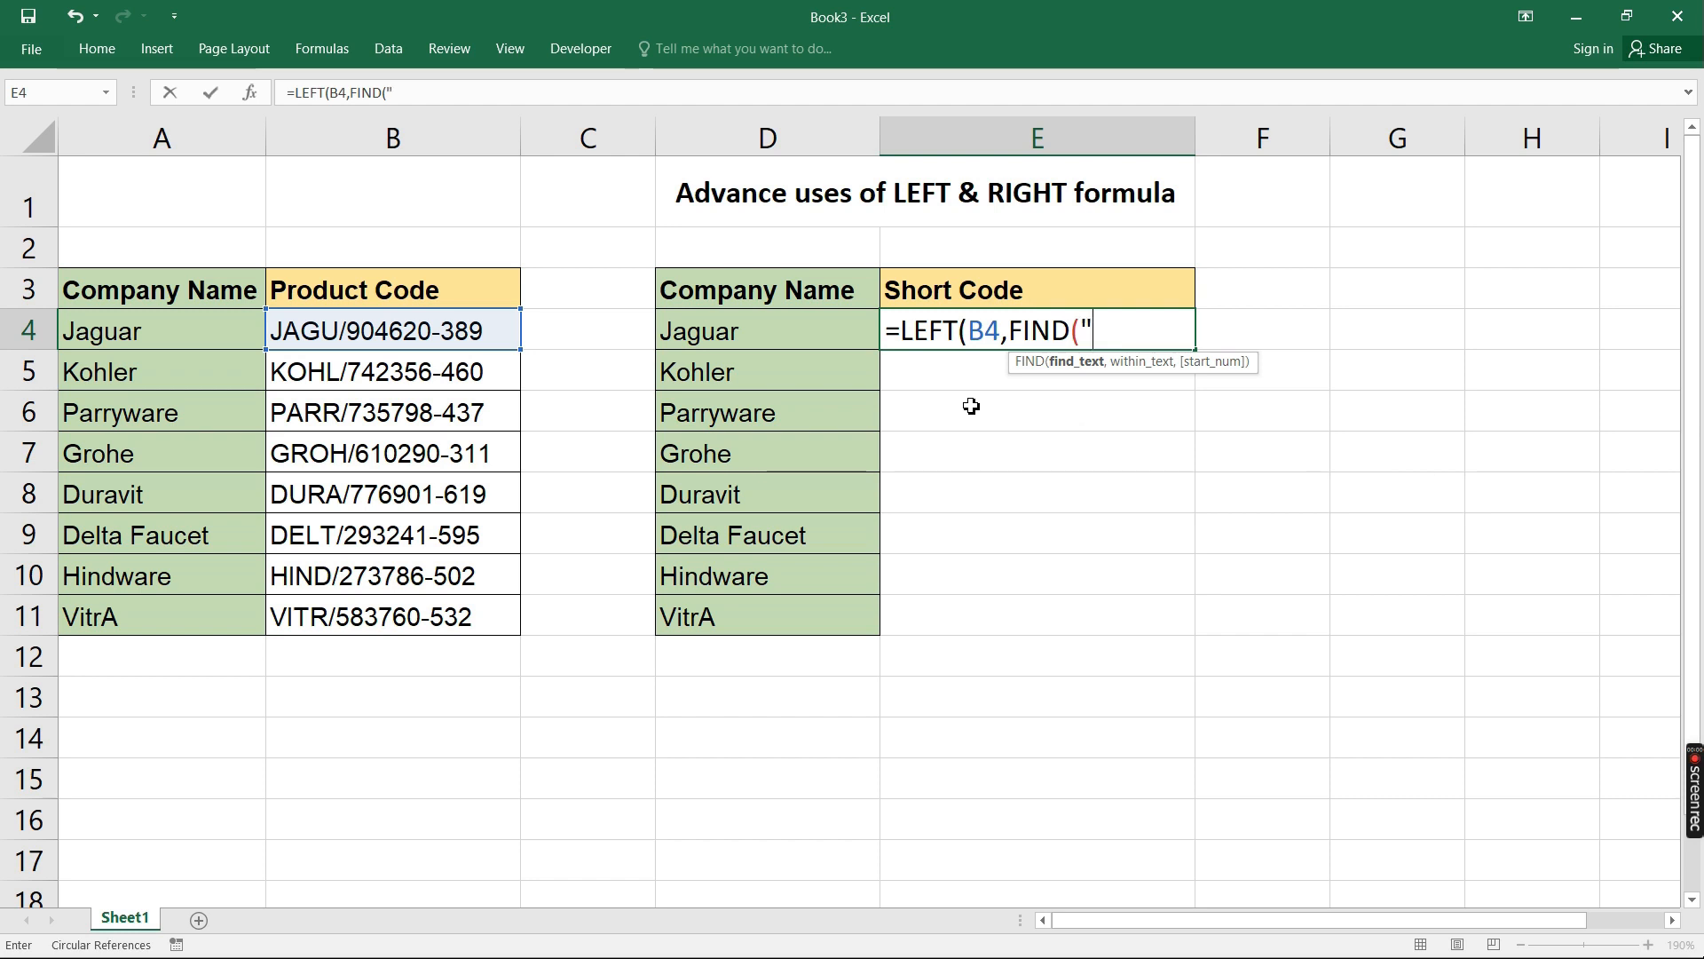
pyautogui.write('/')
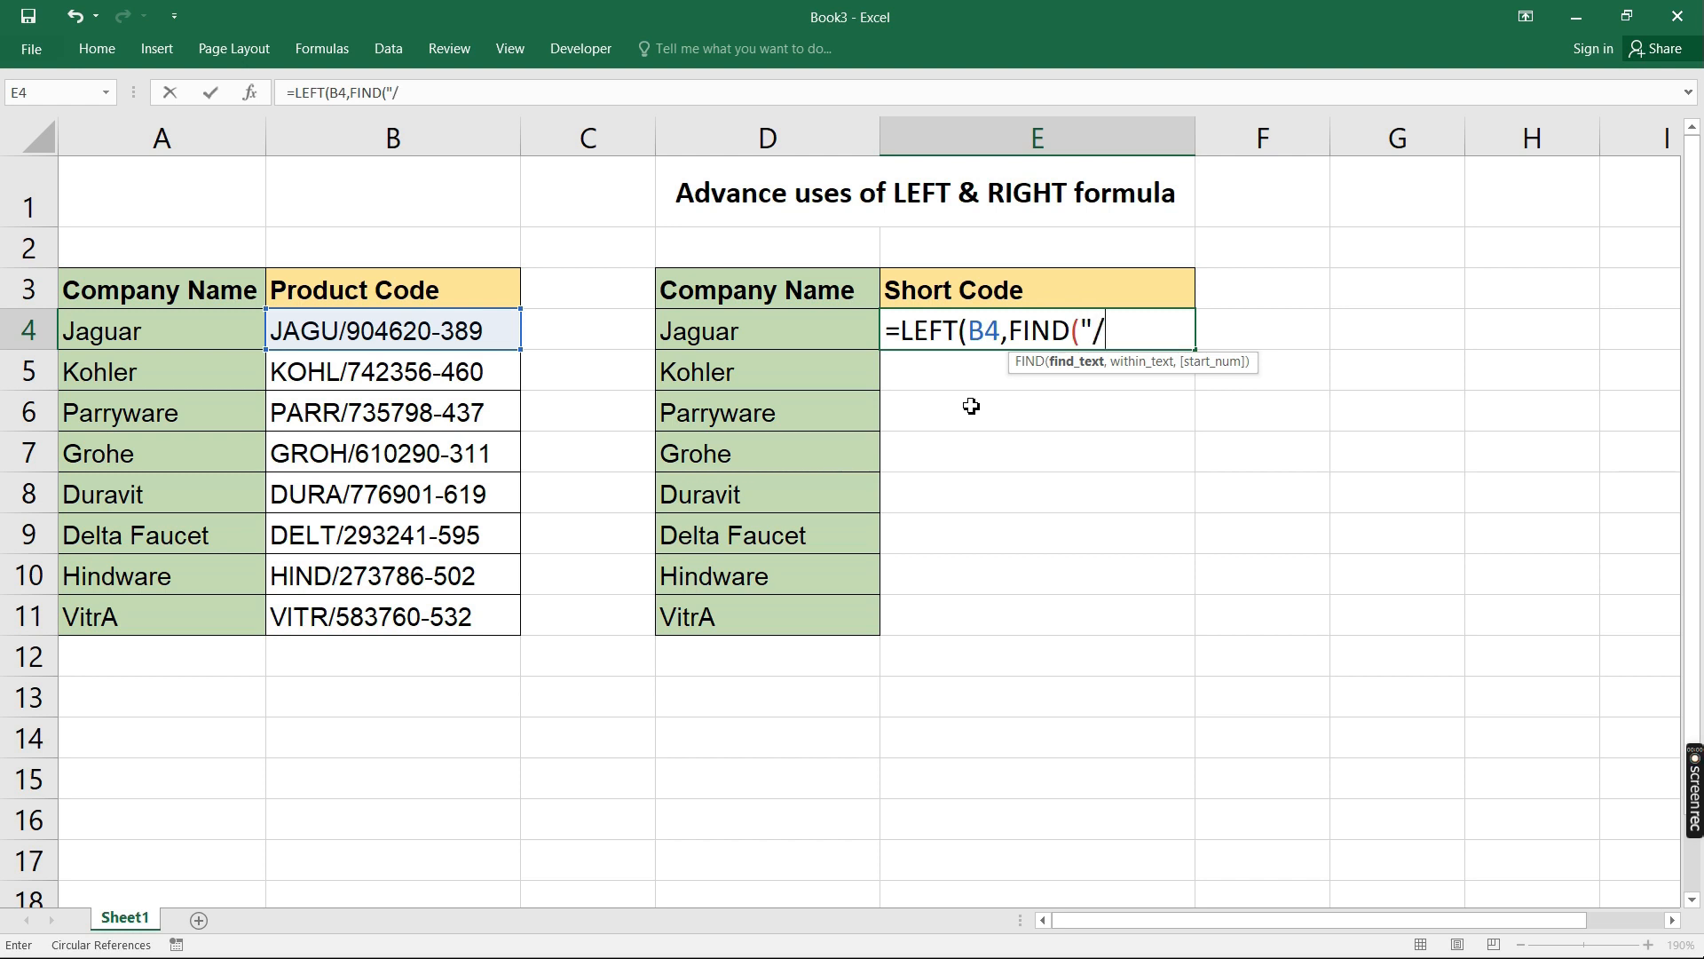
pyautogui.write('",')
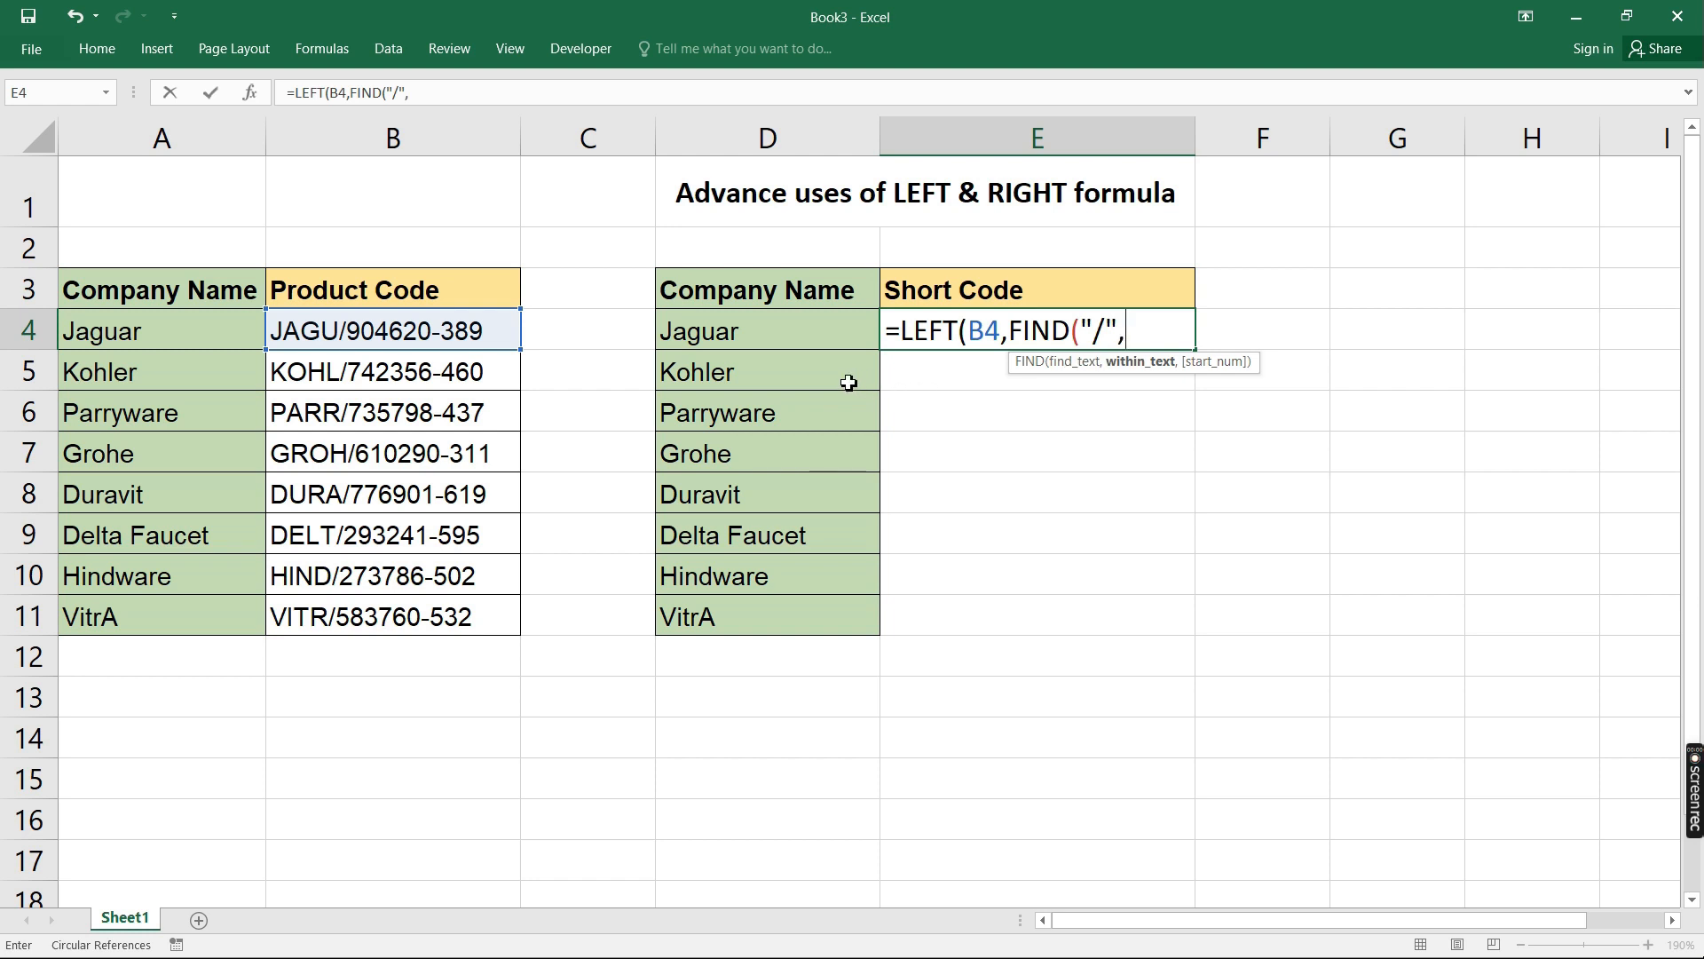
pyautogui.click(461, 331)
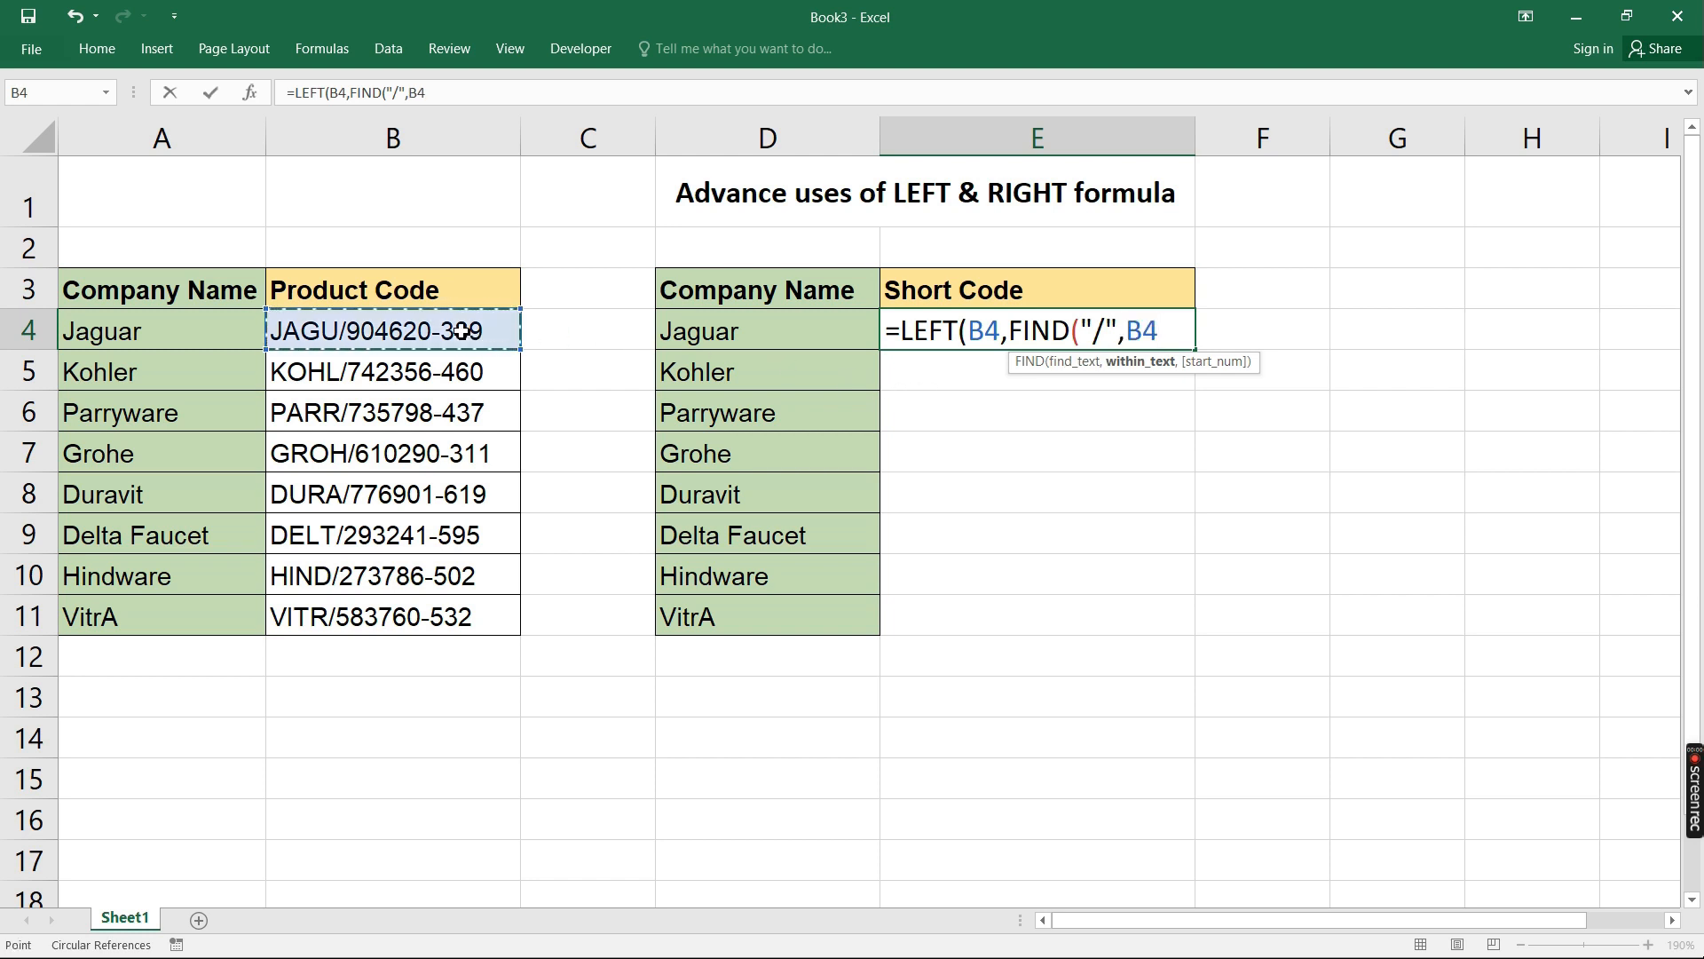
pyautogui.write(')')
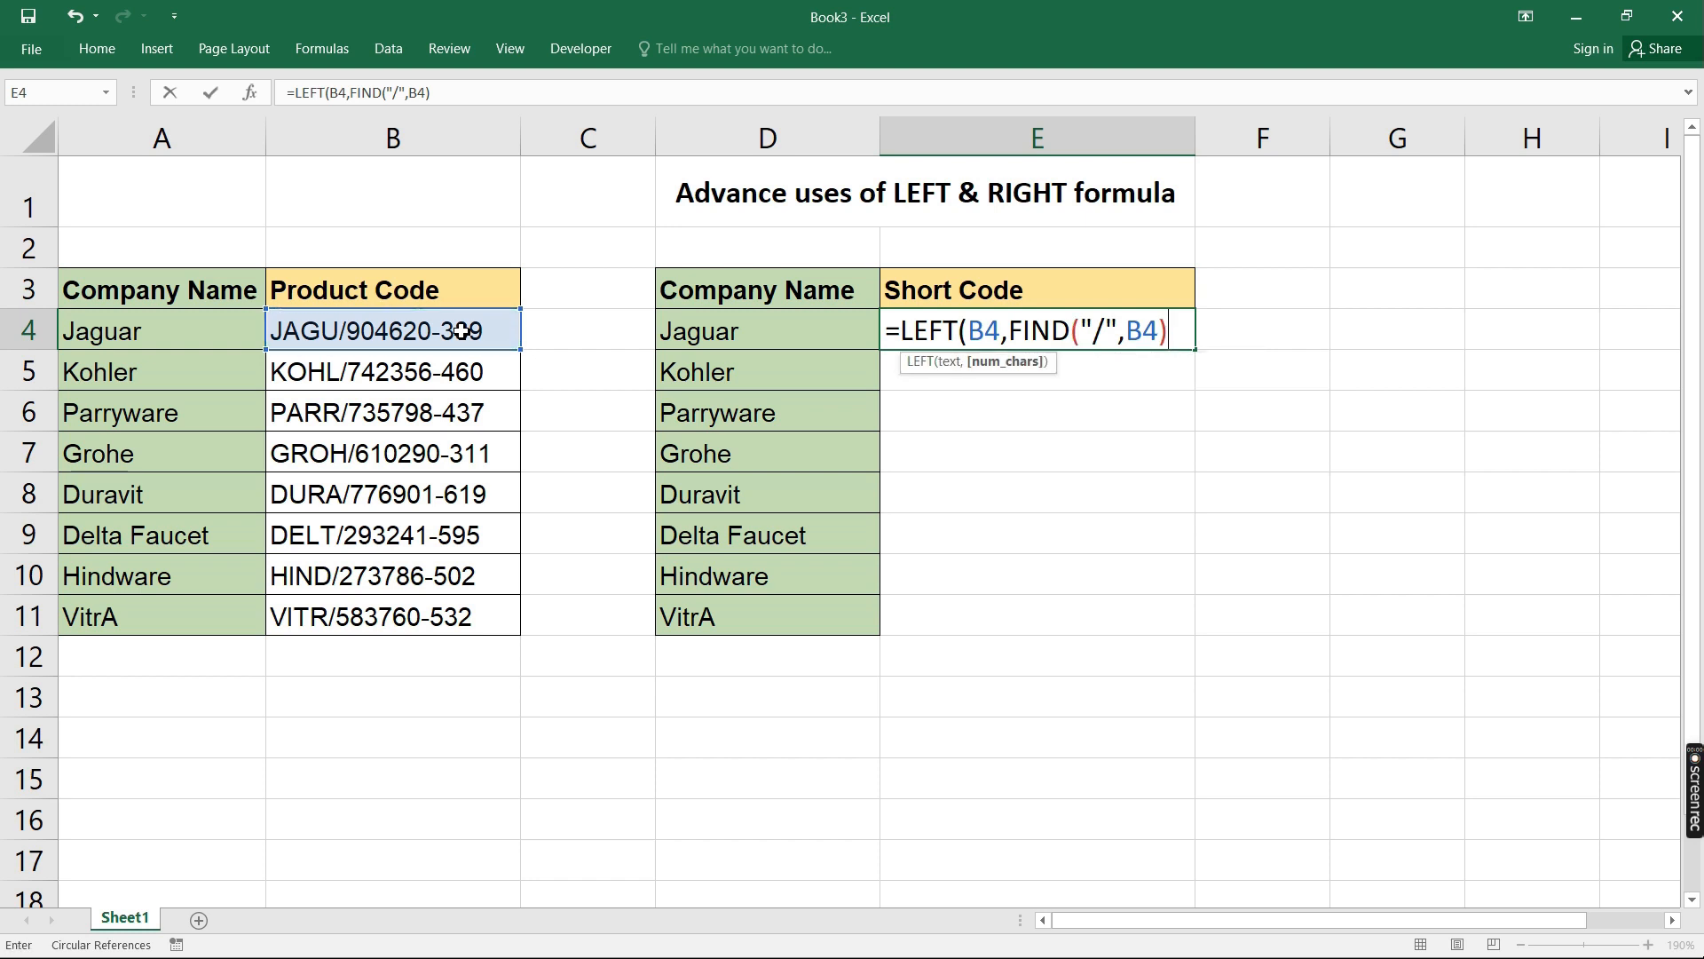
pyautogui.write(')')
pyautogui.press('Return')
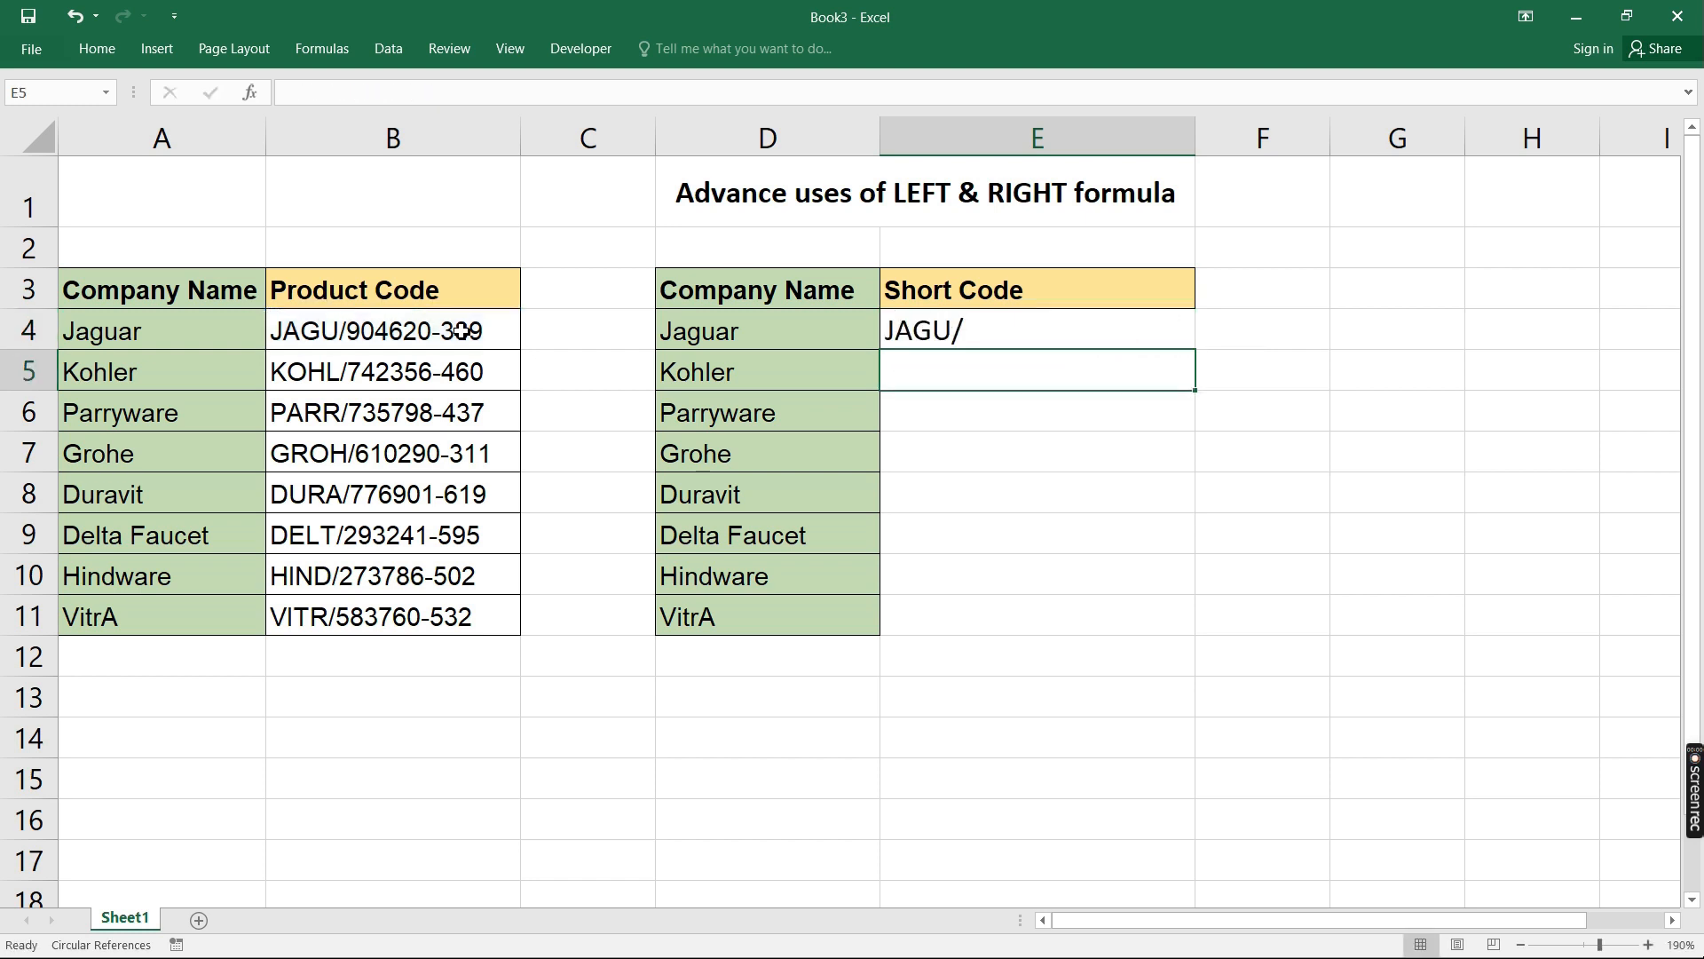
# Fill the LEFT formula from E4 down through E11 for all companies
pyautogui.press('Up')
pyautogui.hotkey('shift', 'Down')
pyautogui.hotkey('shift', 'Down')
pyautogui.hotkey('shift', 'Down')
pyautogui.hotkey('shift', 'Down')
pyautogui.hotkey('shift', 'Down')
pyautogui.hotkey('shift', 'Down')
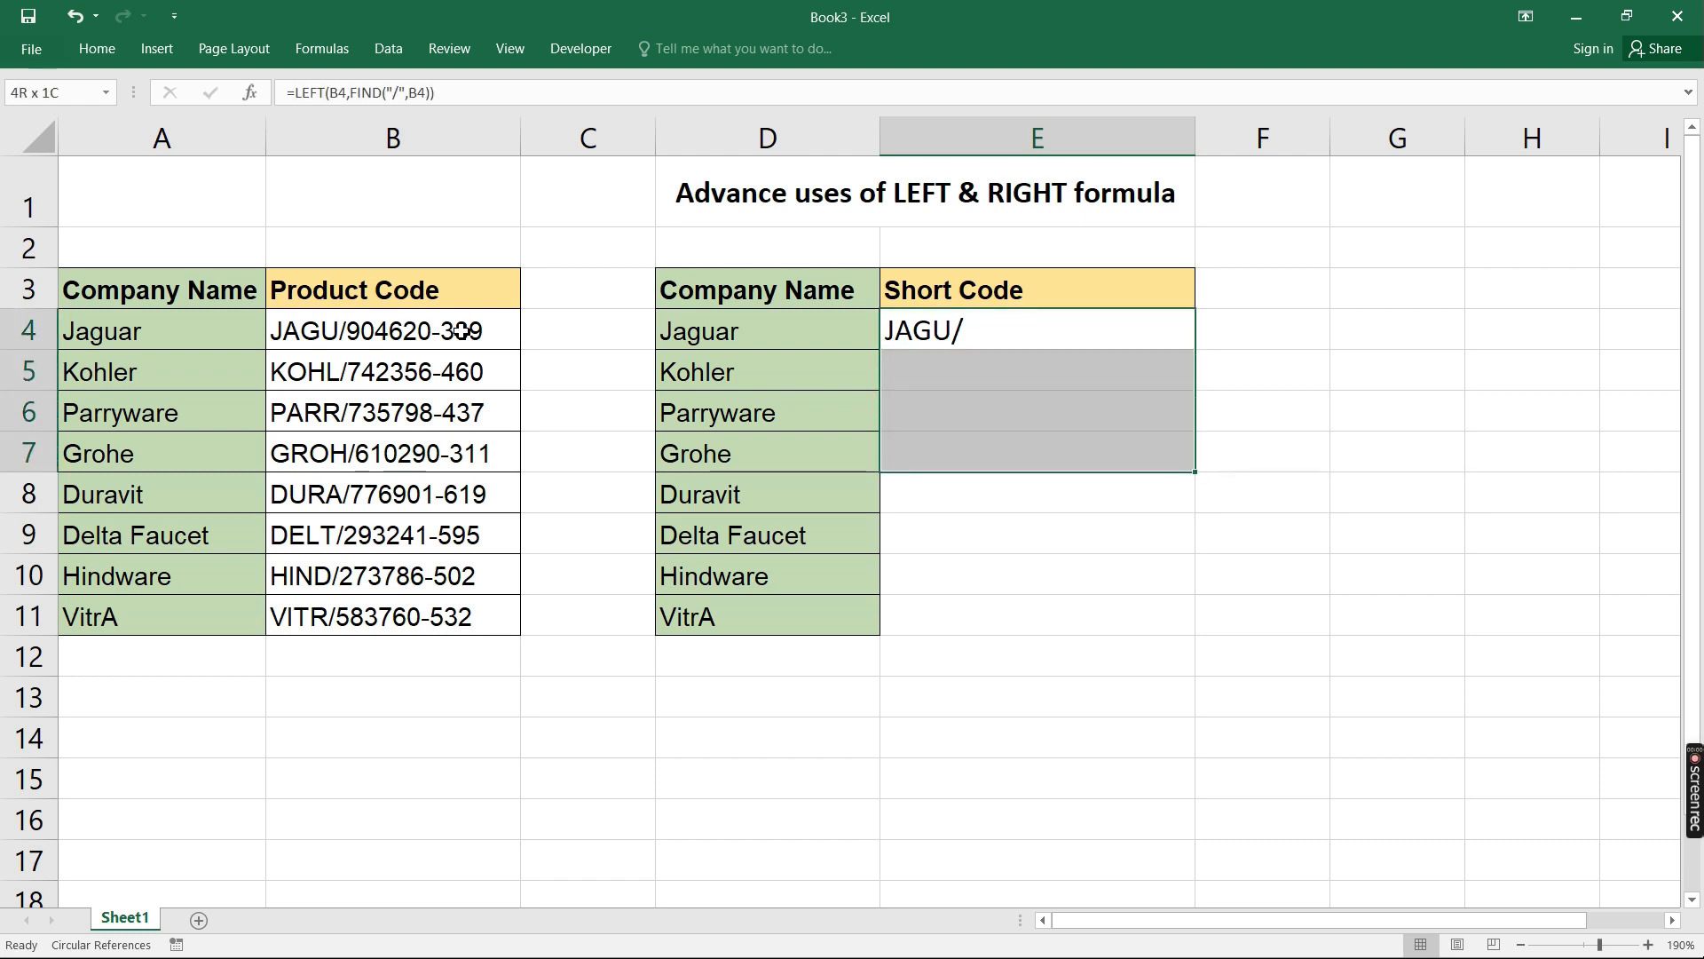
pyautogui.hotkey('shift', 'Down')
pyautogui.hotkey('ctrl', 'd')
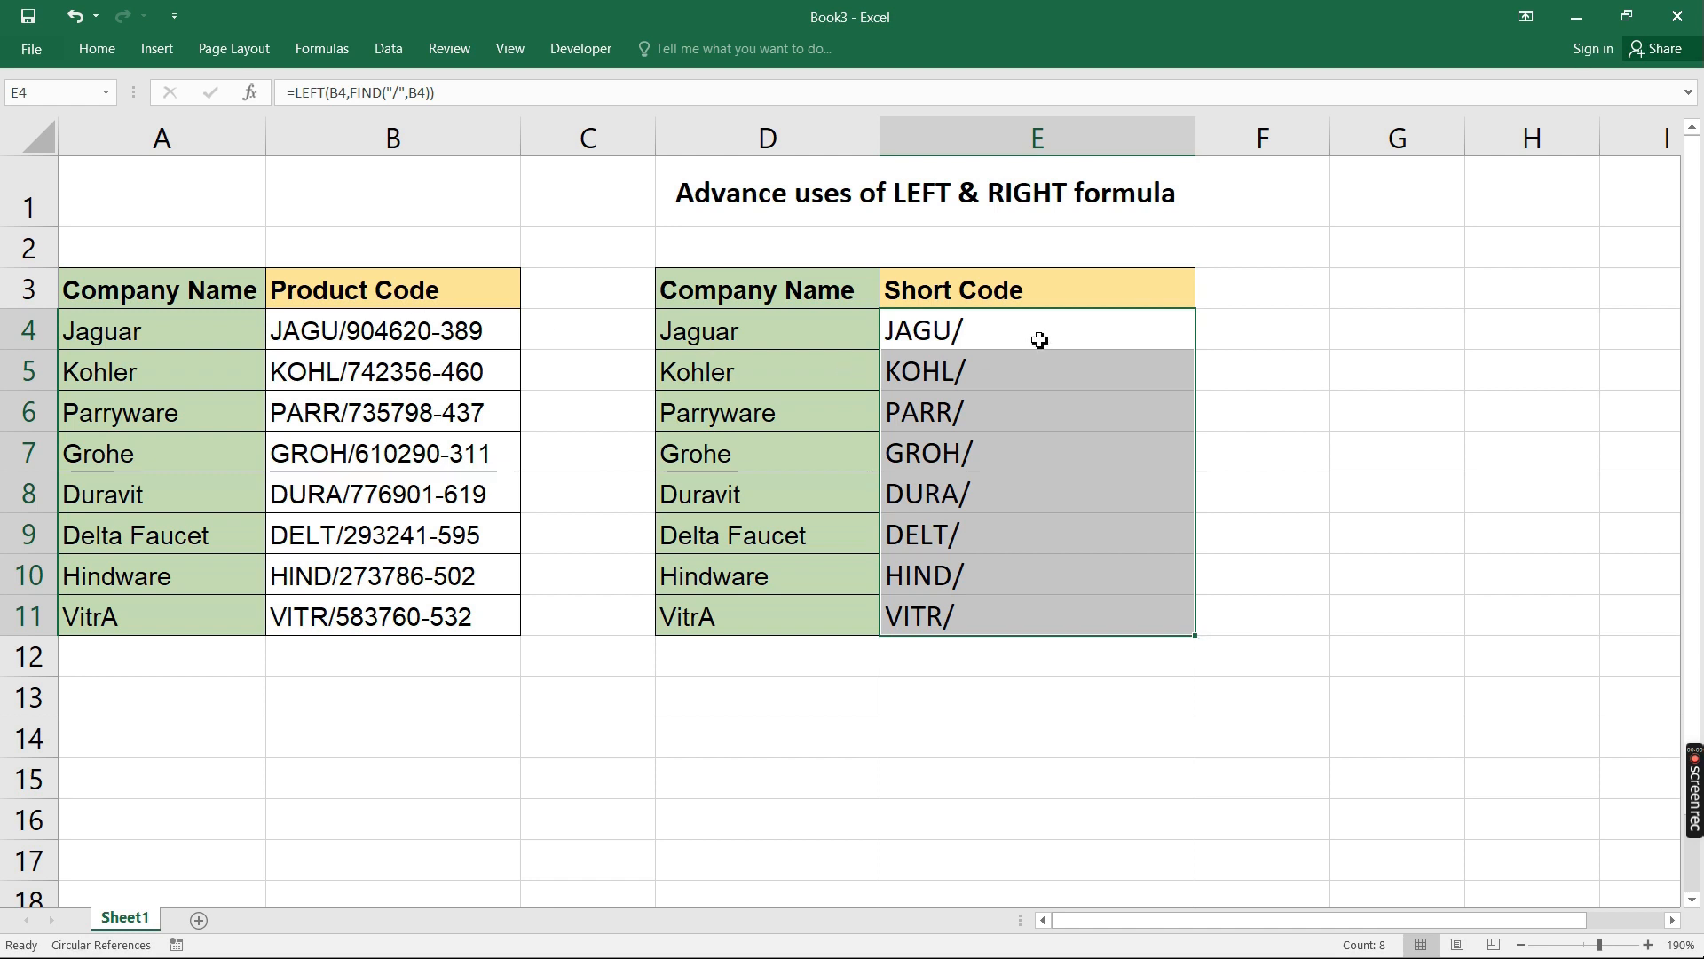
# Change E4's formula to =RIGHT(B4,LEN(B4)-LEN(LEFT(B4,FIND("/",B4)))) to extract the text after the slash
pyautogui.click(924, 330)
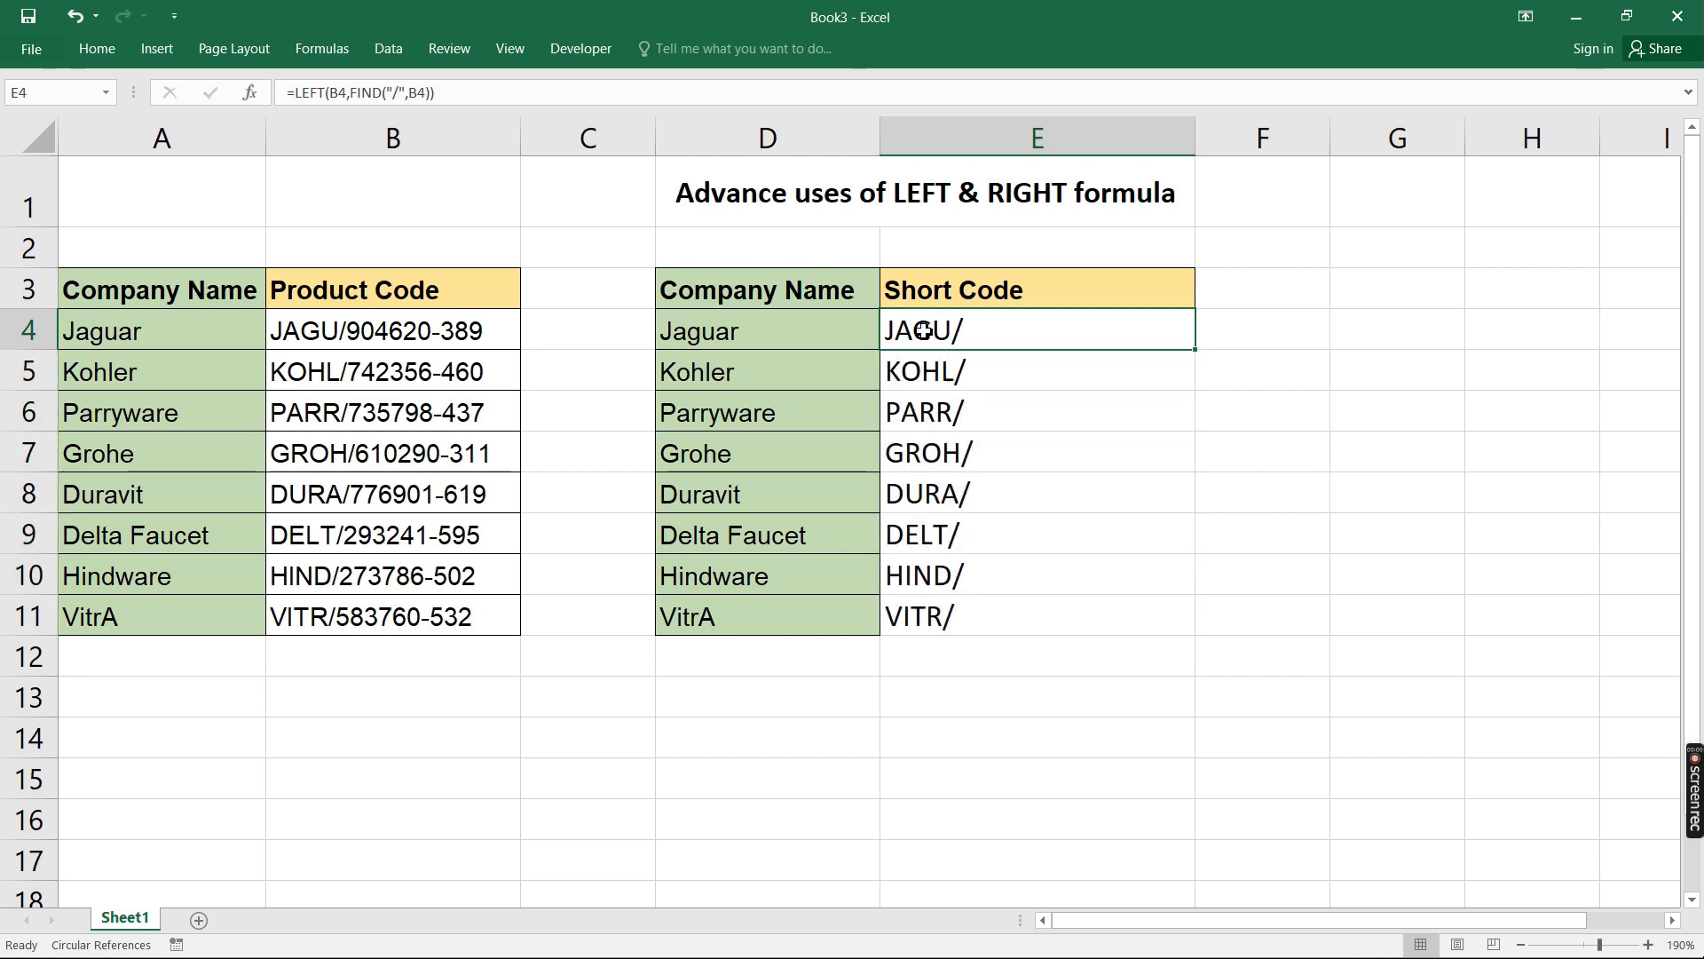
pyautogui.doubleClick(924, 330)
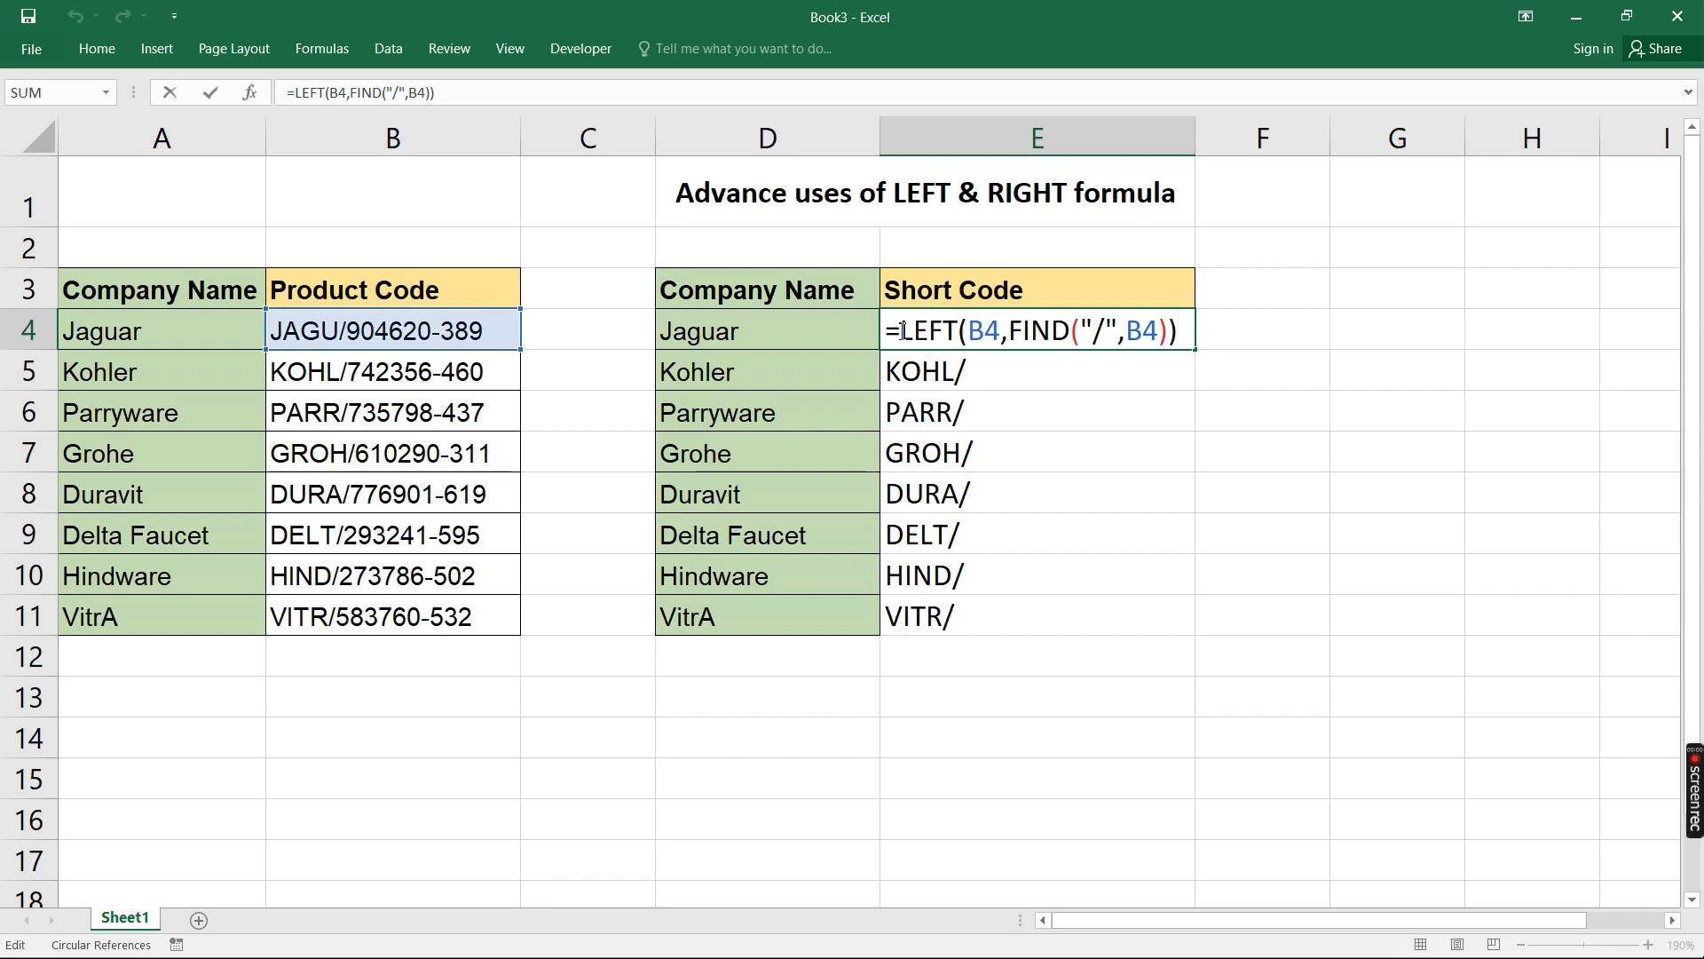
pyautogui.write('RIGHT(')
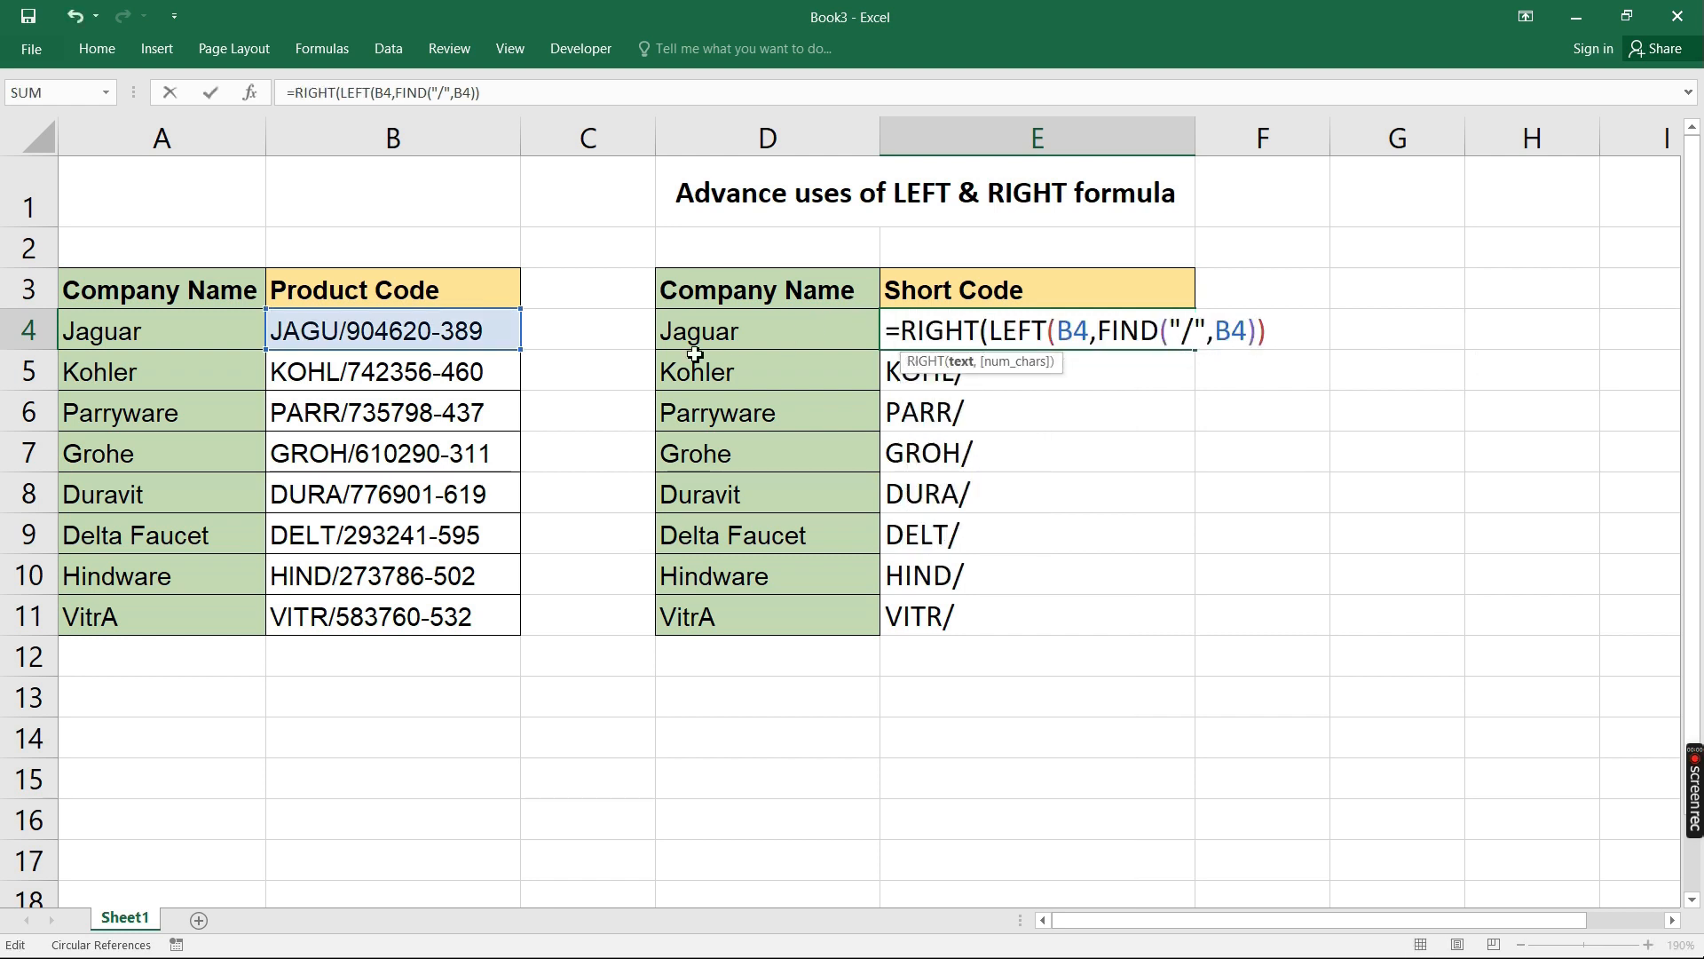
pyautogui.click(375, 326)
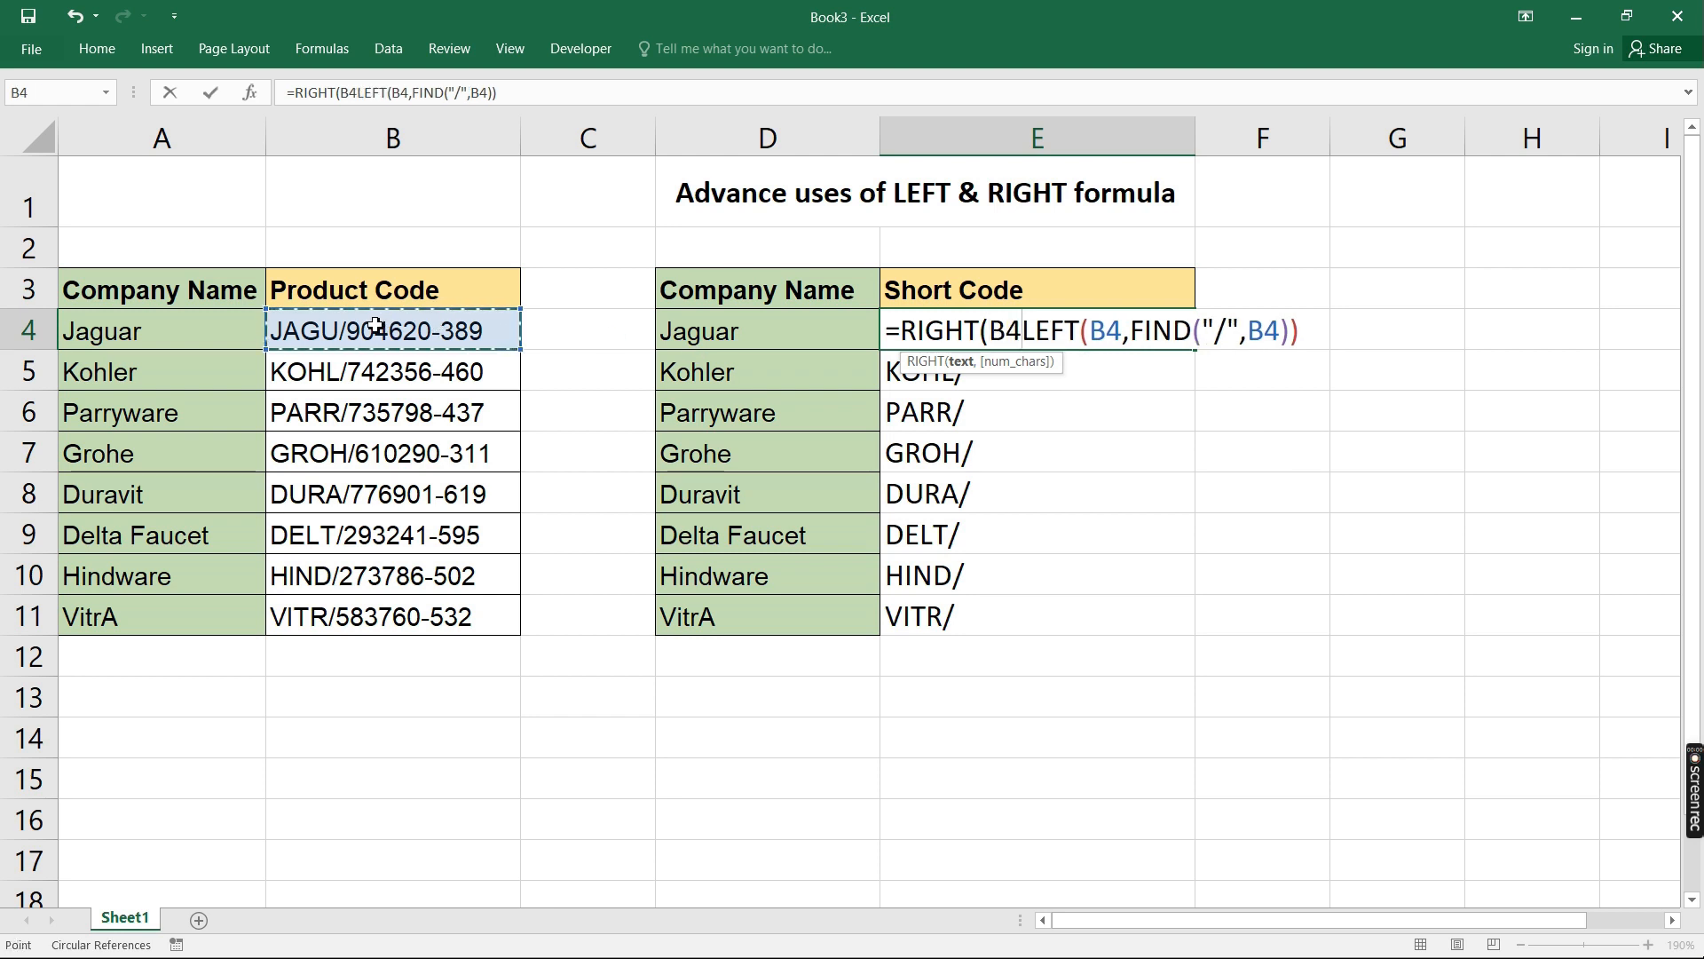
pyautogui.write(',')
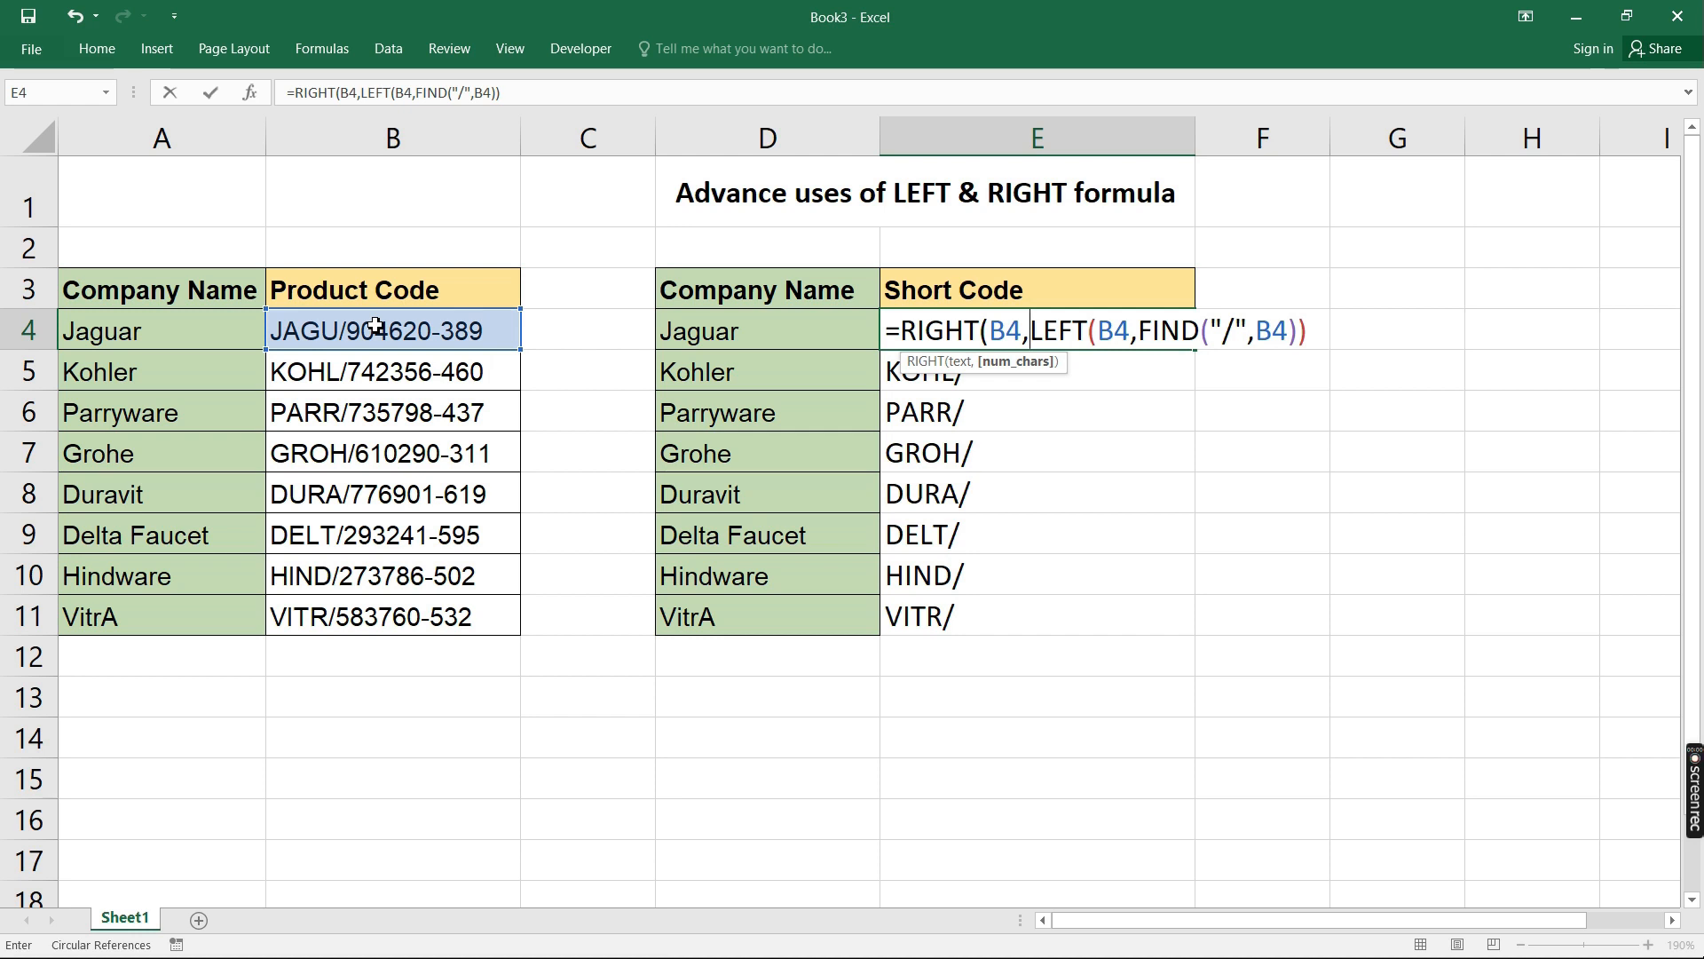
pyautogui.write('len')
pyautogui.press('Tab')
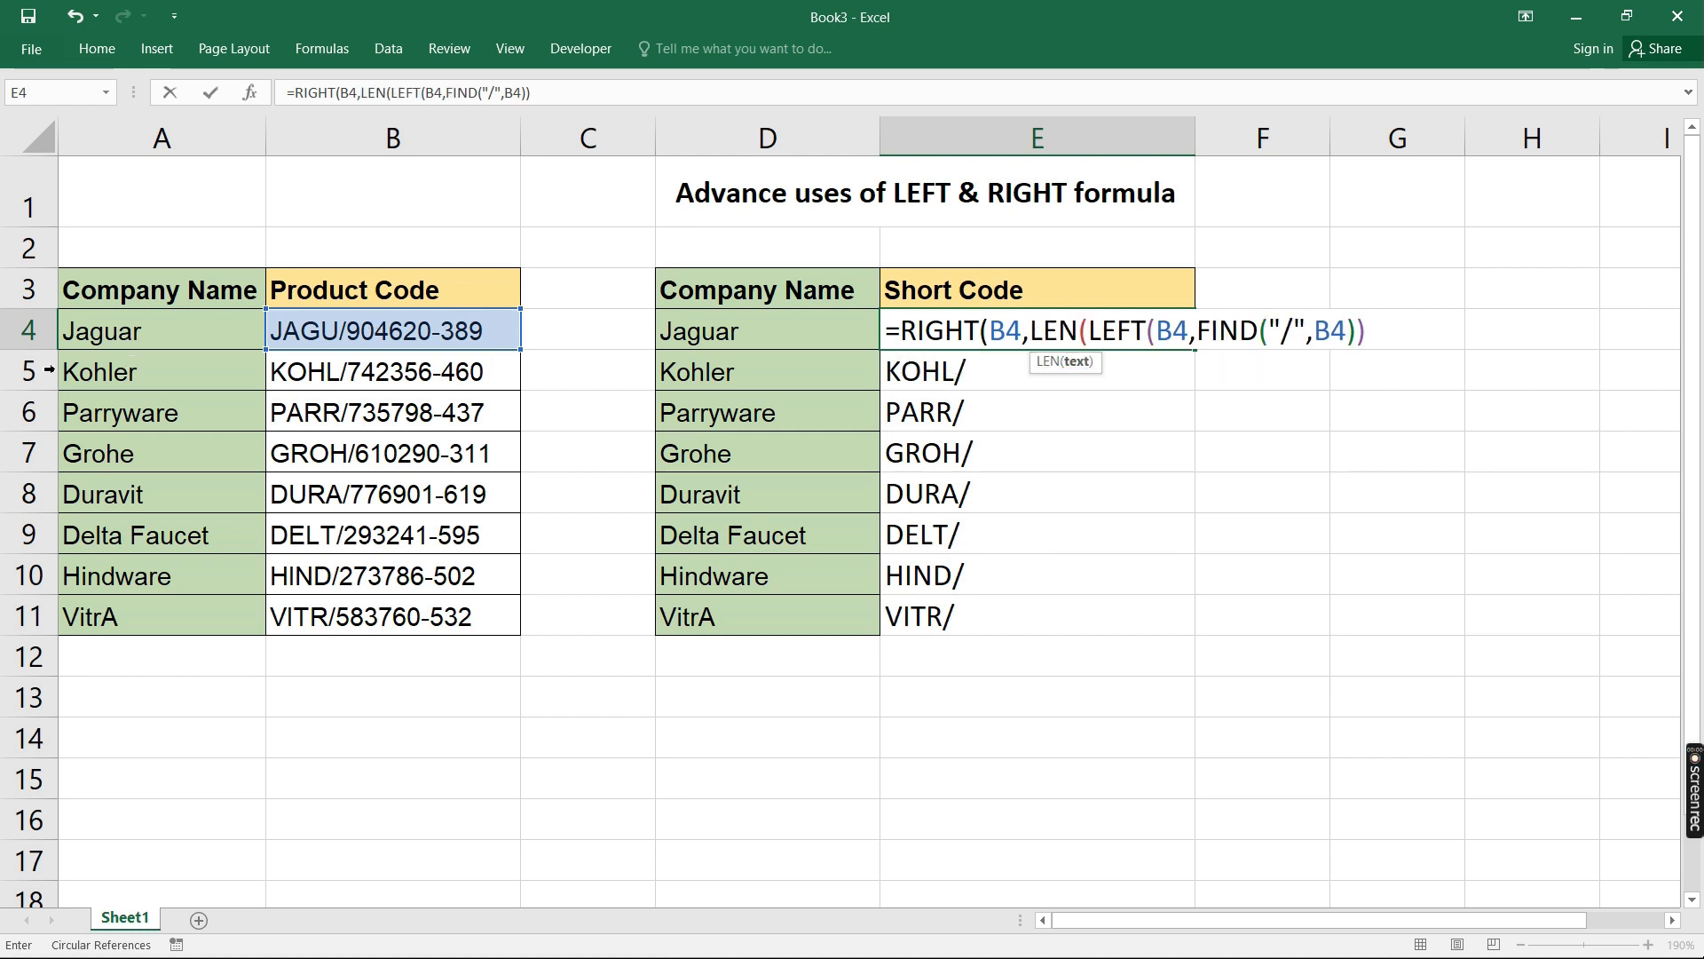
pyautogui.click(324, 331)
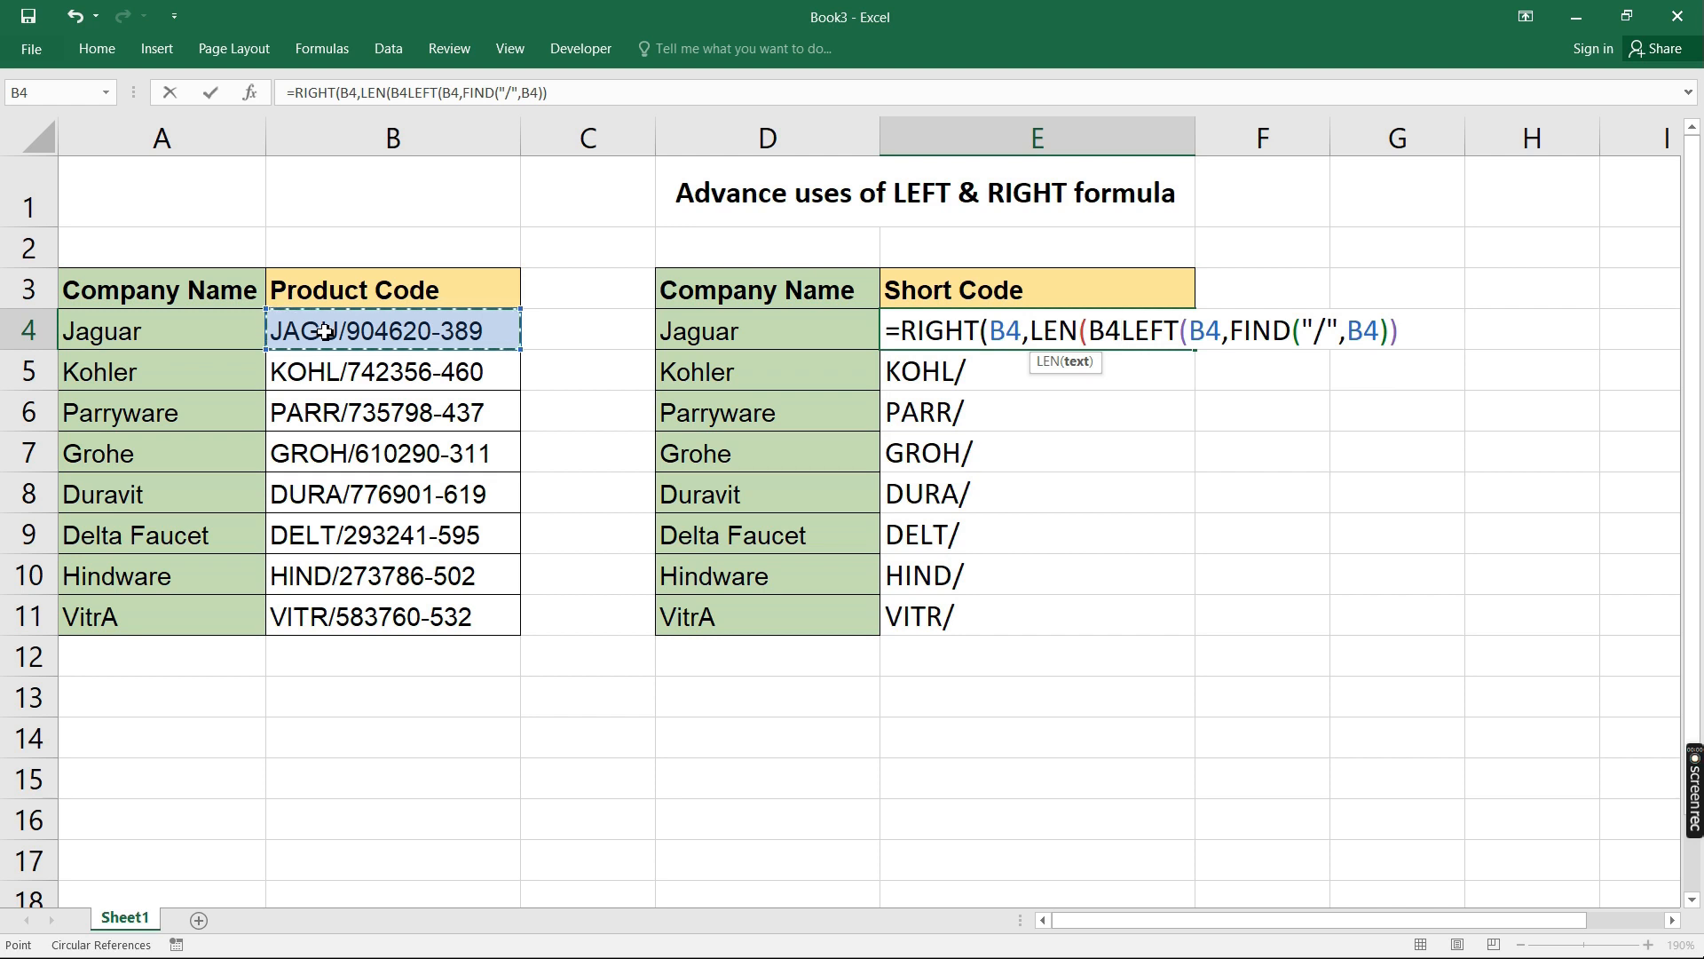
pyautogui.write(')')
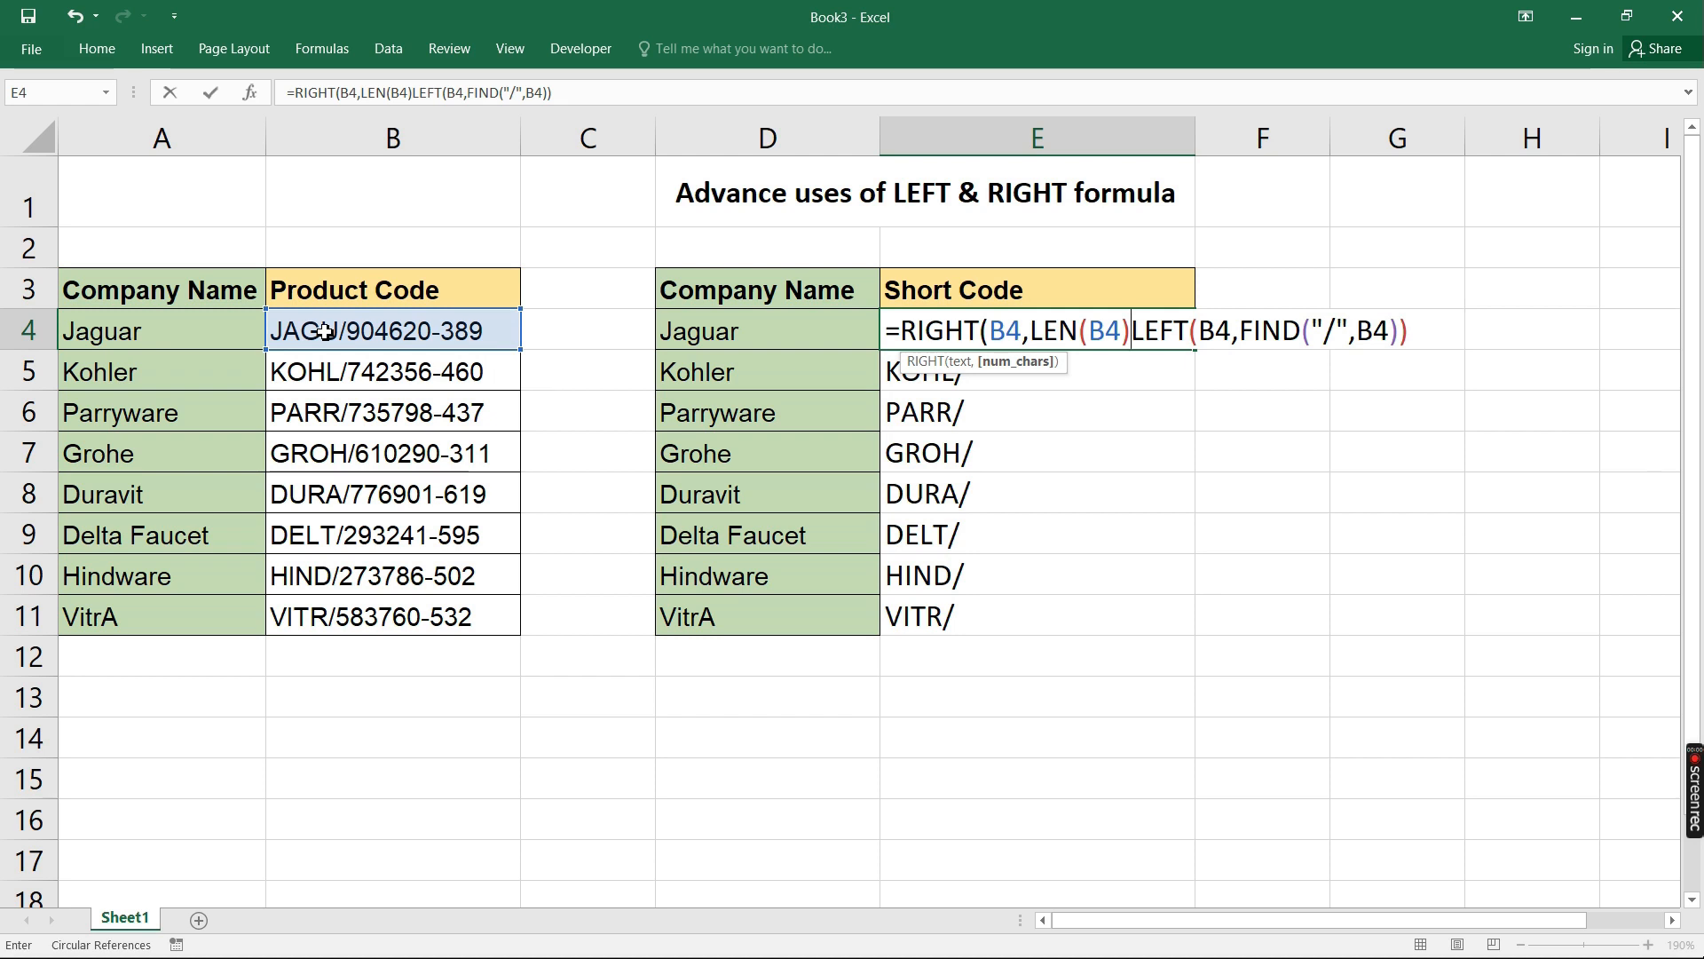
pyautogui.write('-LEN(')
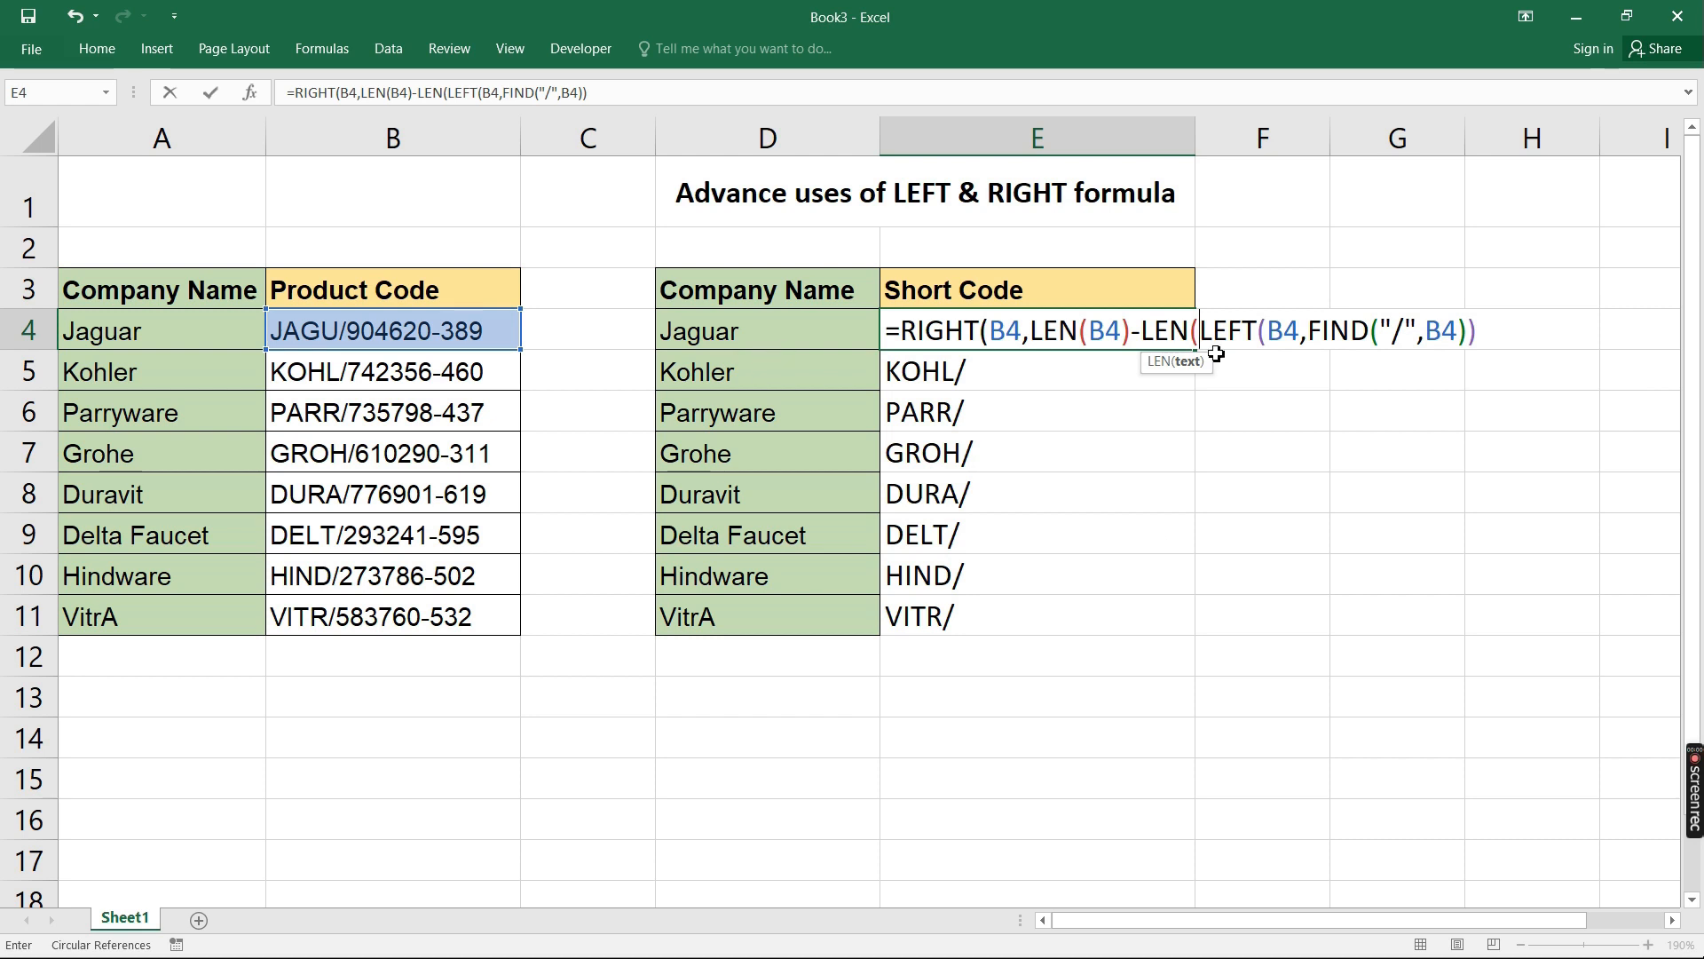
pyautogui.click(1495, 331)
pyautogui.write(')')
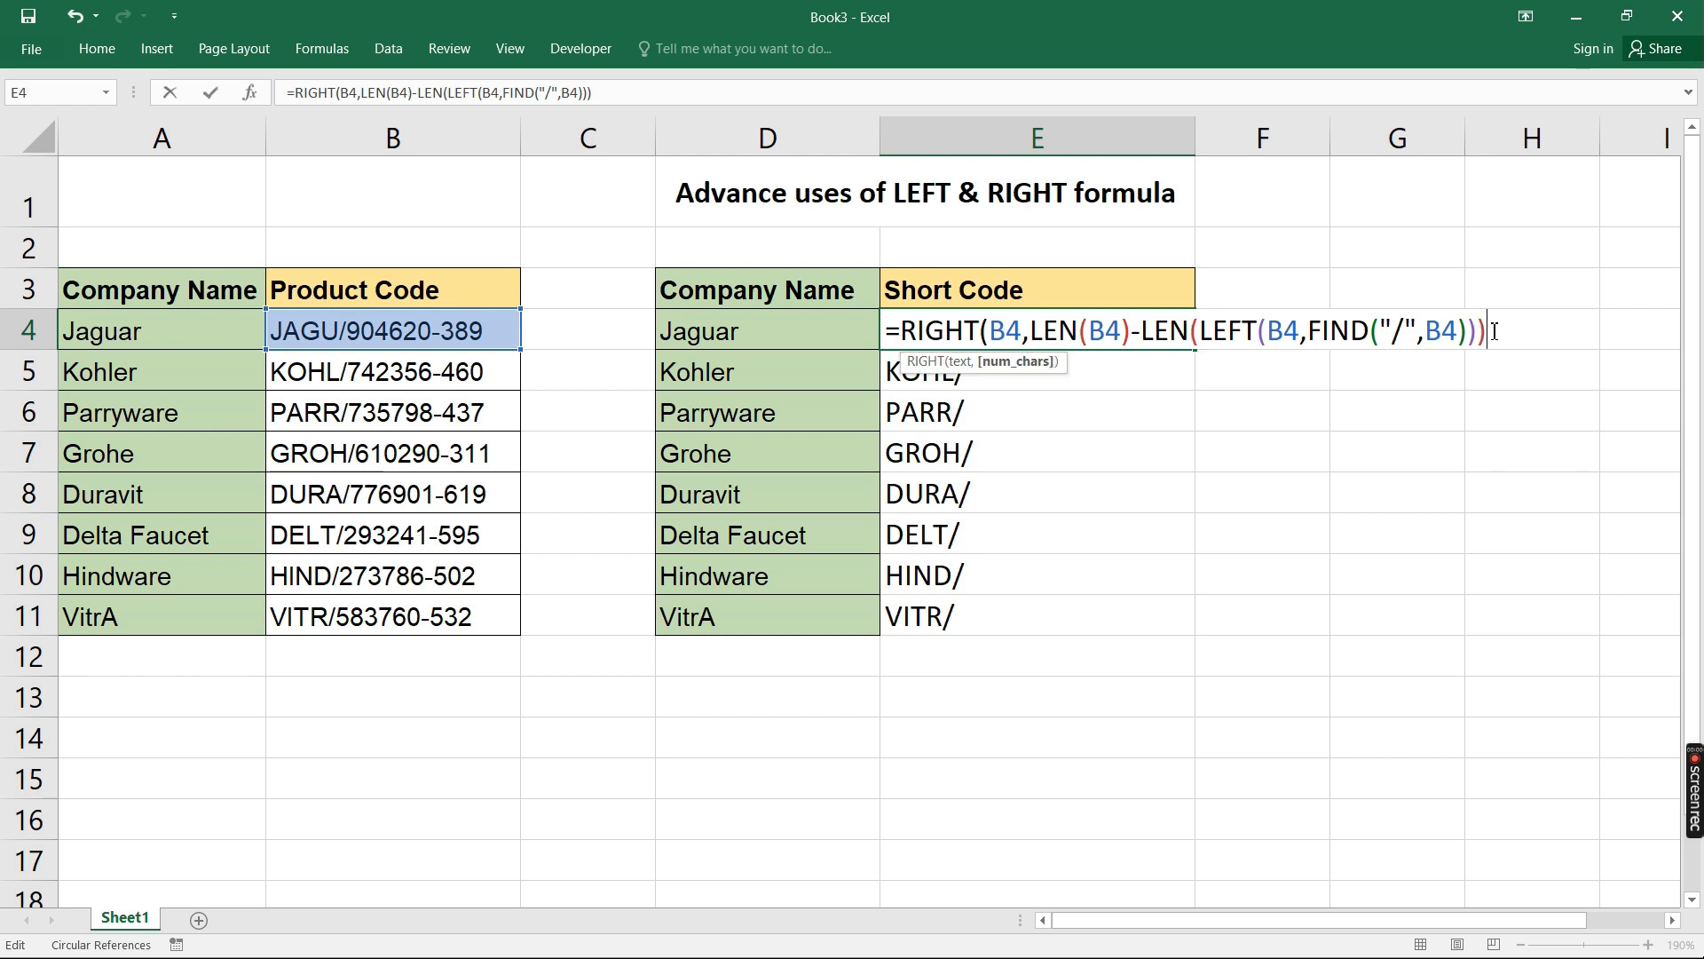
pyautogui.write(')')
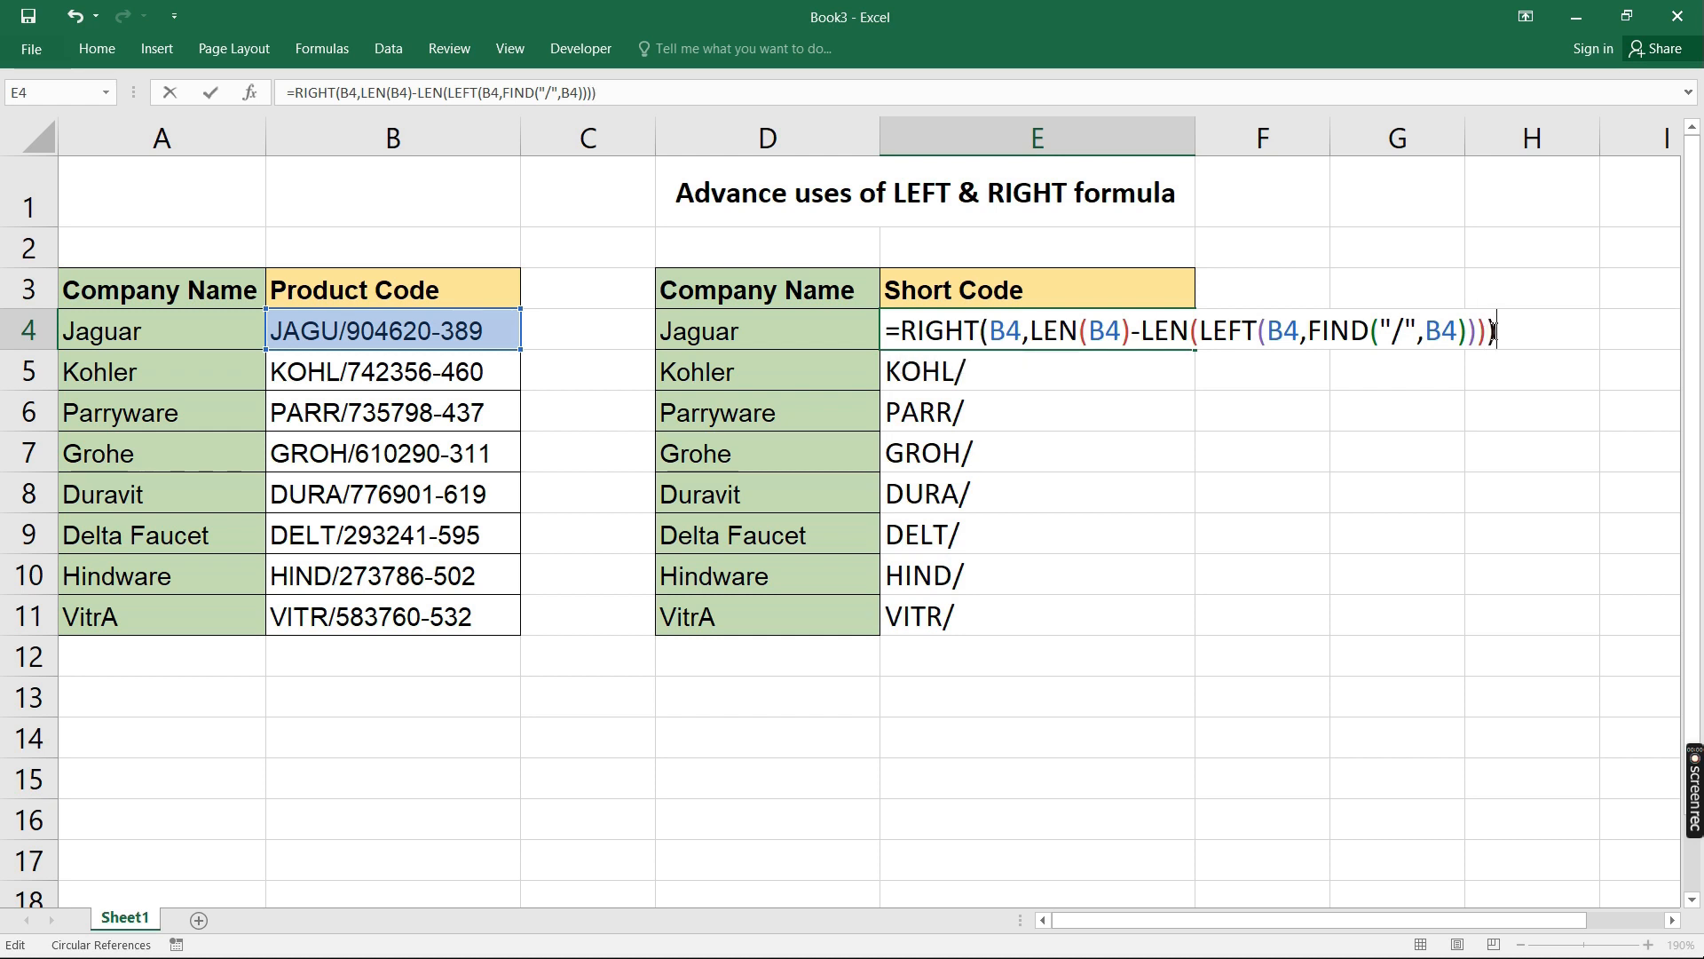
pyautogui.press('Return')
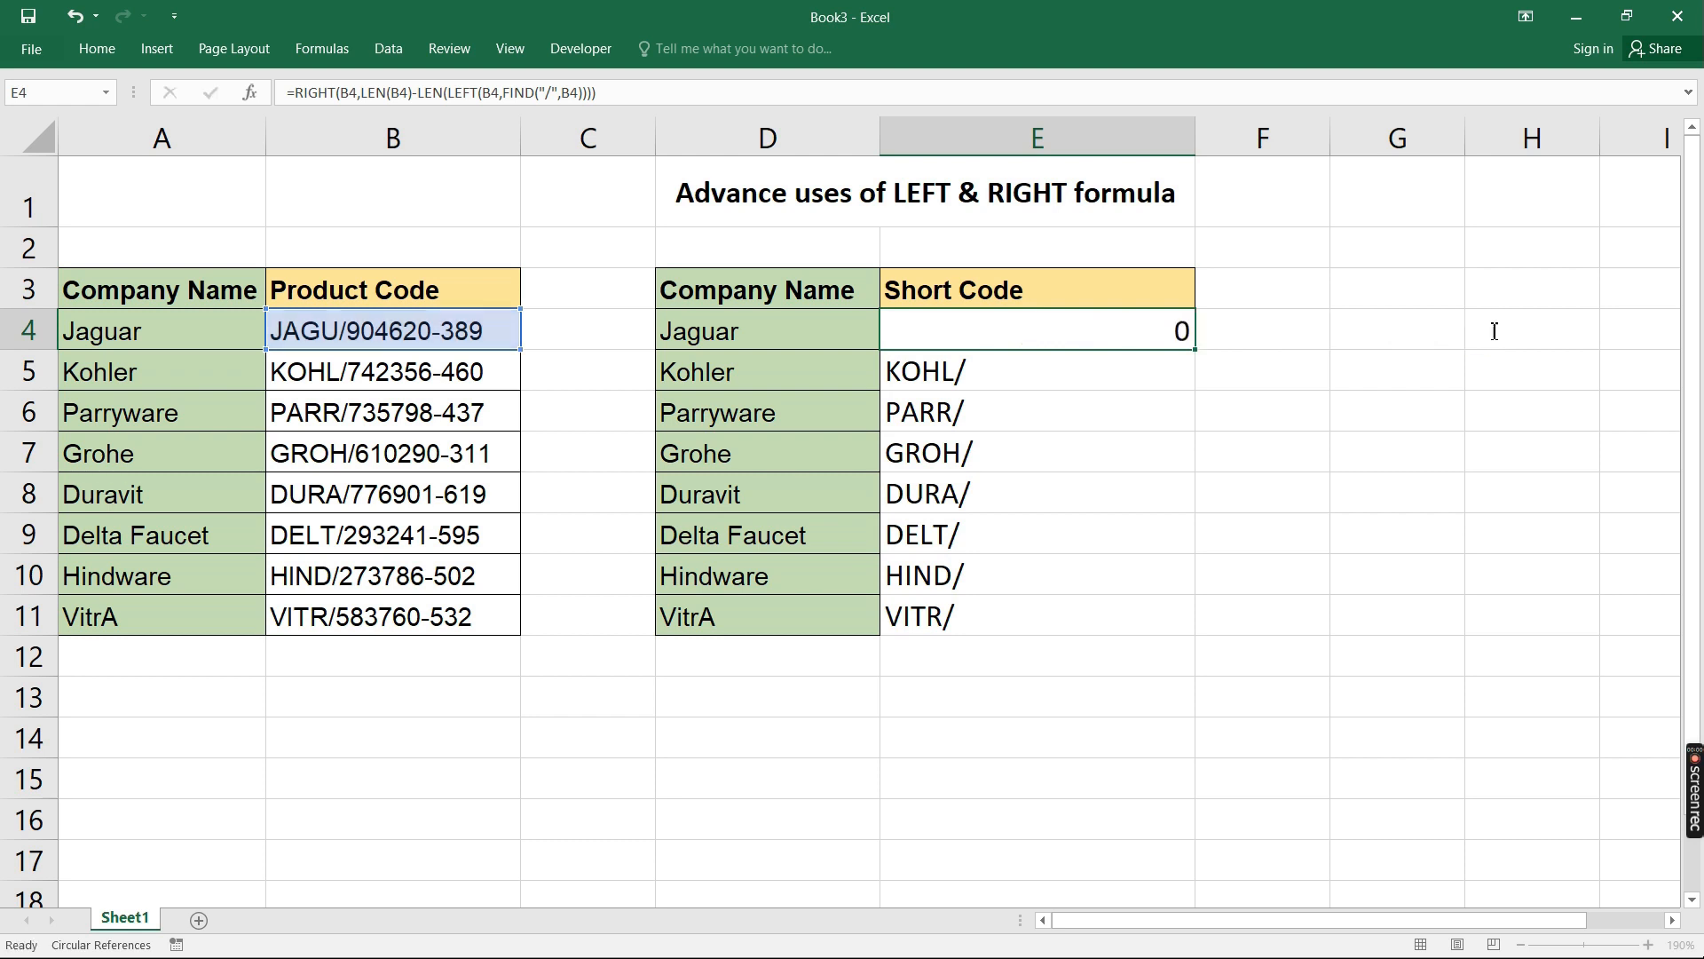
# Fill the RIGHT formula from E4 down through E11, replacing the other short codes
pyautogui.press('Up')
pyautogui.hotkey('ctrl', 'shift', 'Down')
pyautogui.hotkey('ctrl', 'd')
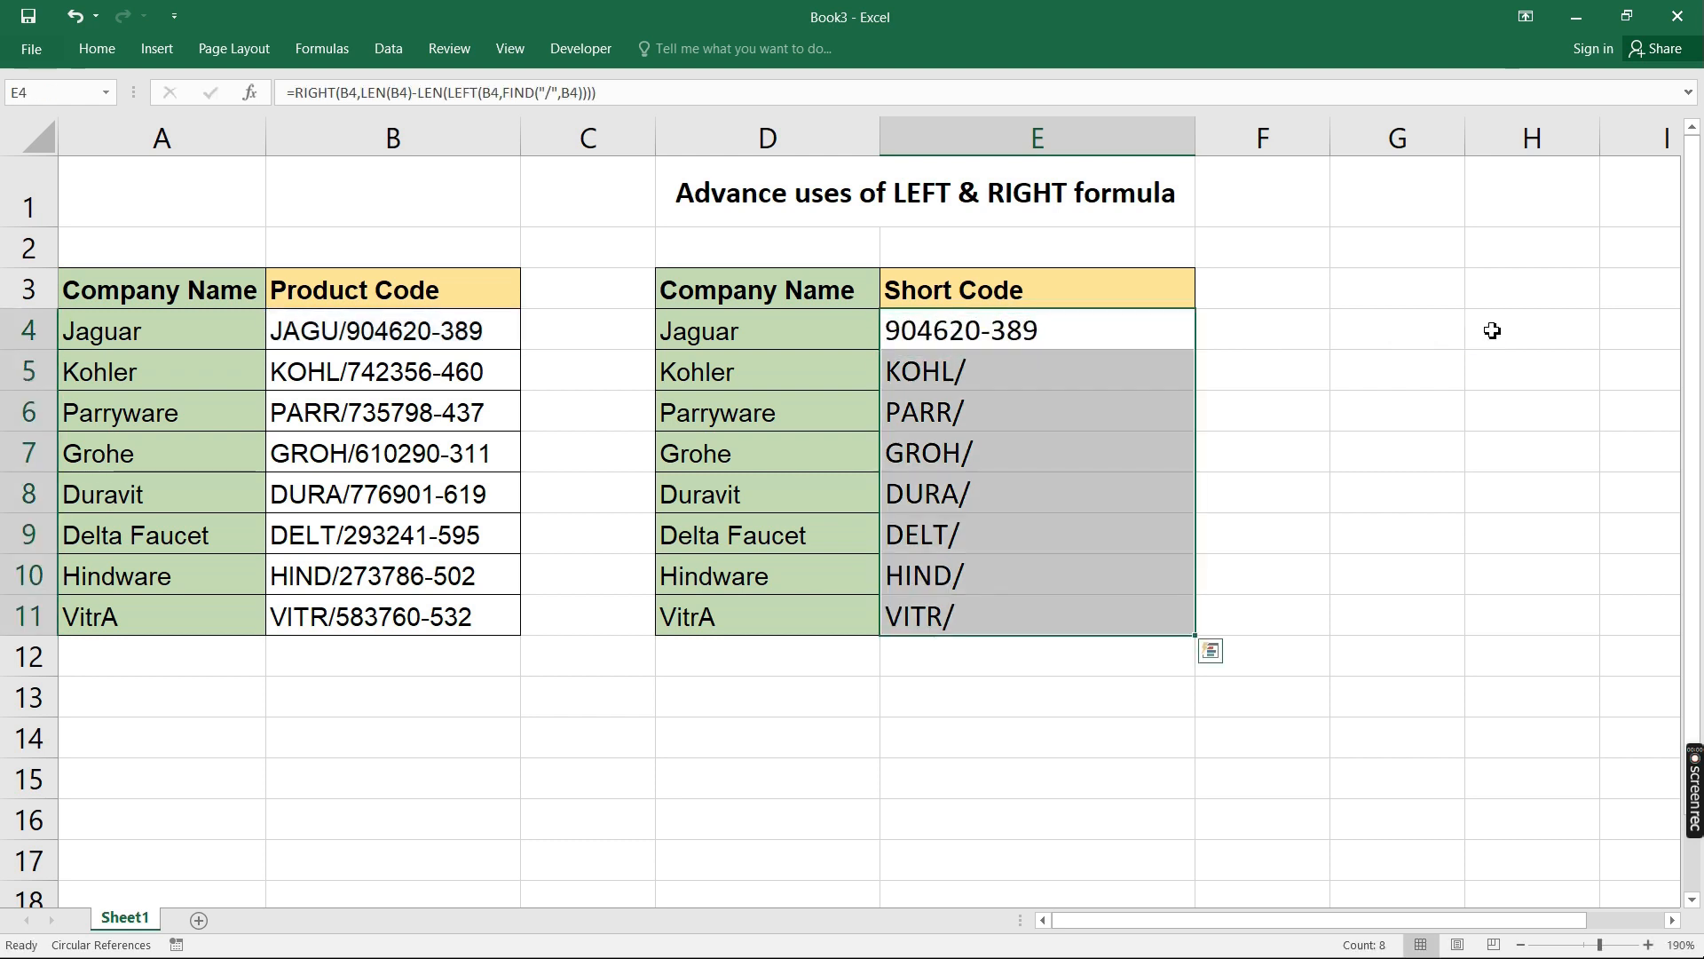
pyautogui.click(364, 335)
pyautogui.press('F2')
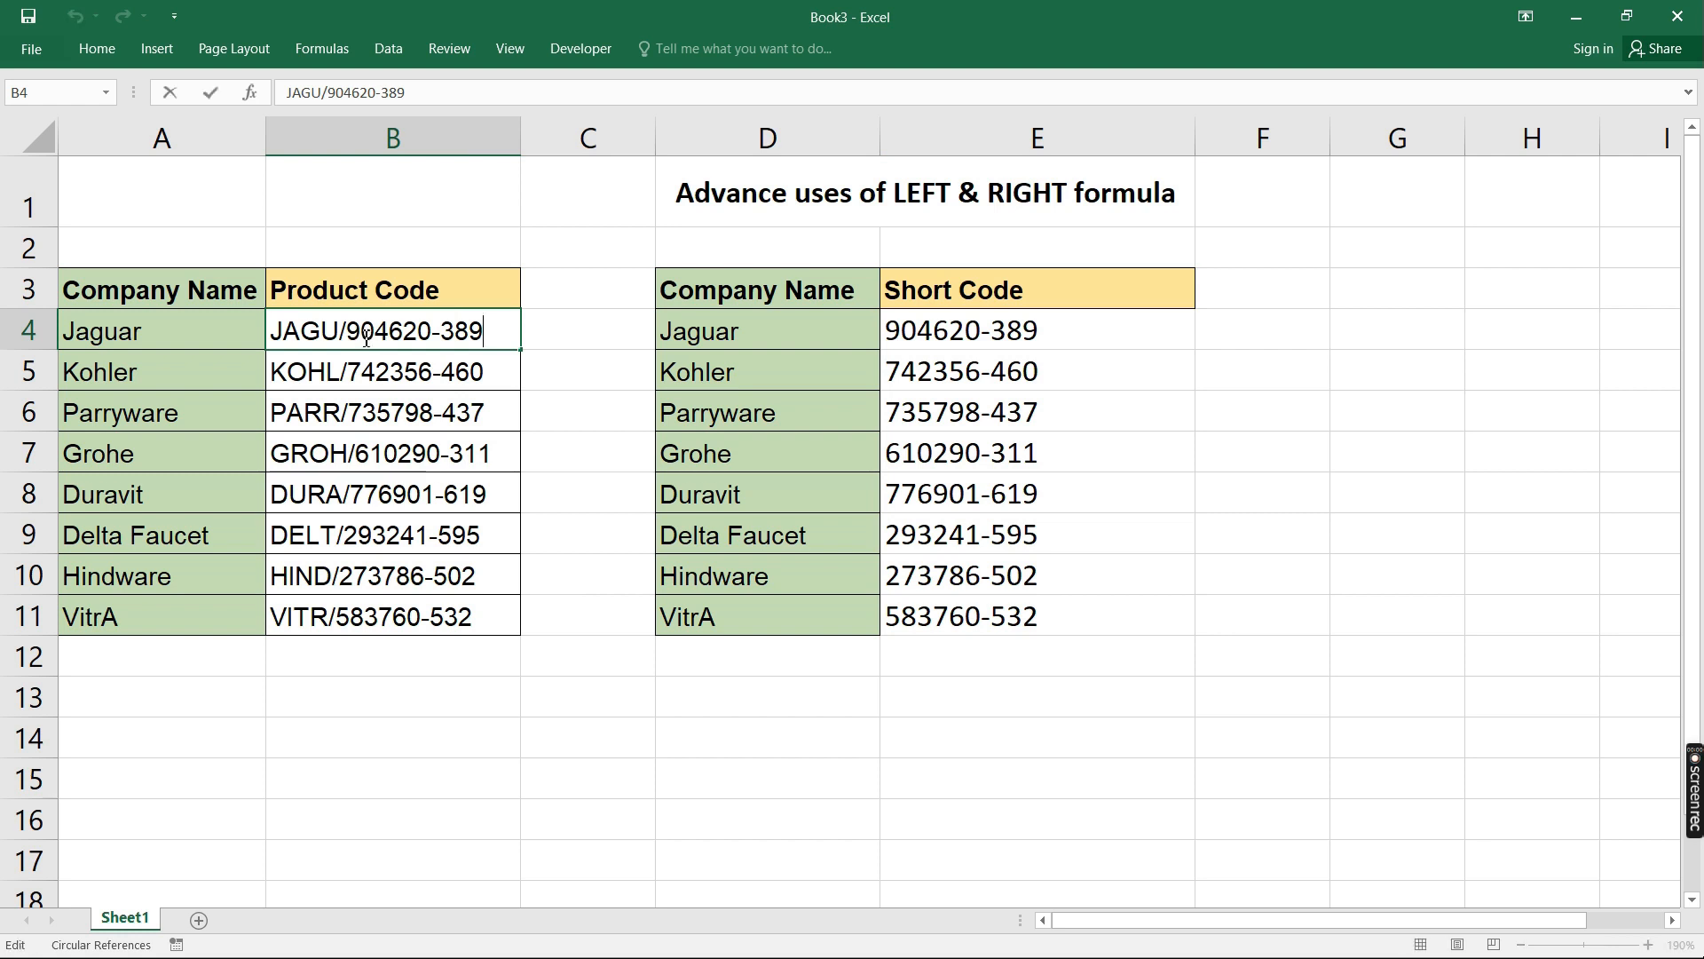
pyautogui.press('Left')
pyautogui.press('Left')
pyautogui.press('Left')
pyautogui.press('Left')
pyautogui.press('Left')
pyautogui.press('Left')
pyautogui.press('Left')
pyautogui.press('Left')
pyautogui.press('Left')
pyautogui.write('45')
pyautogui.press('Return')
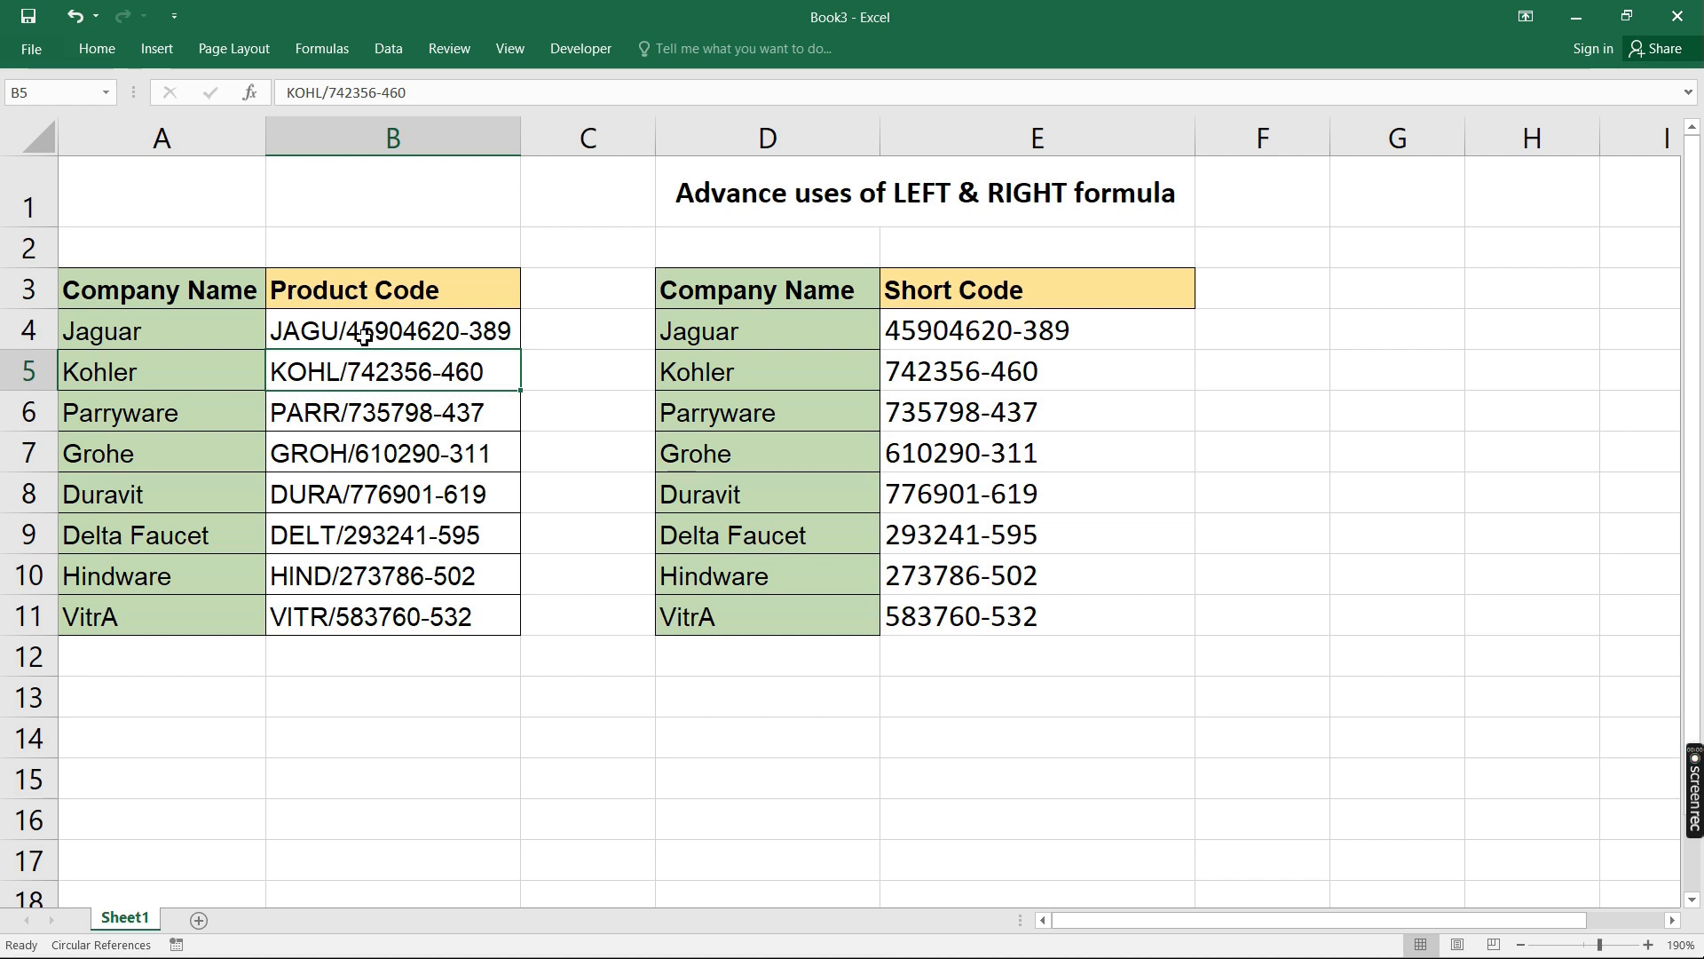
# Check the Kohler formula in E5, and clear all the short code formulas in E4:E11
pyautogui.press('Right')
pyautogui.press('Right')
pyautogui.press('Right')
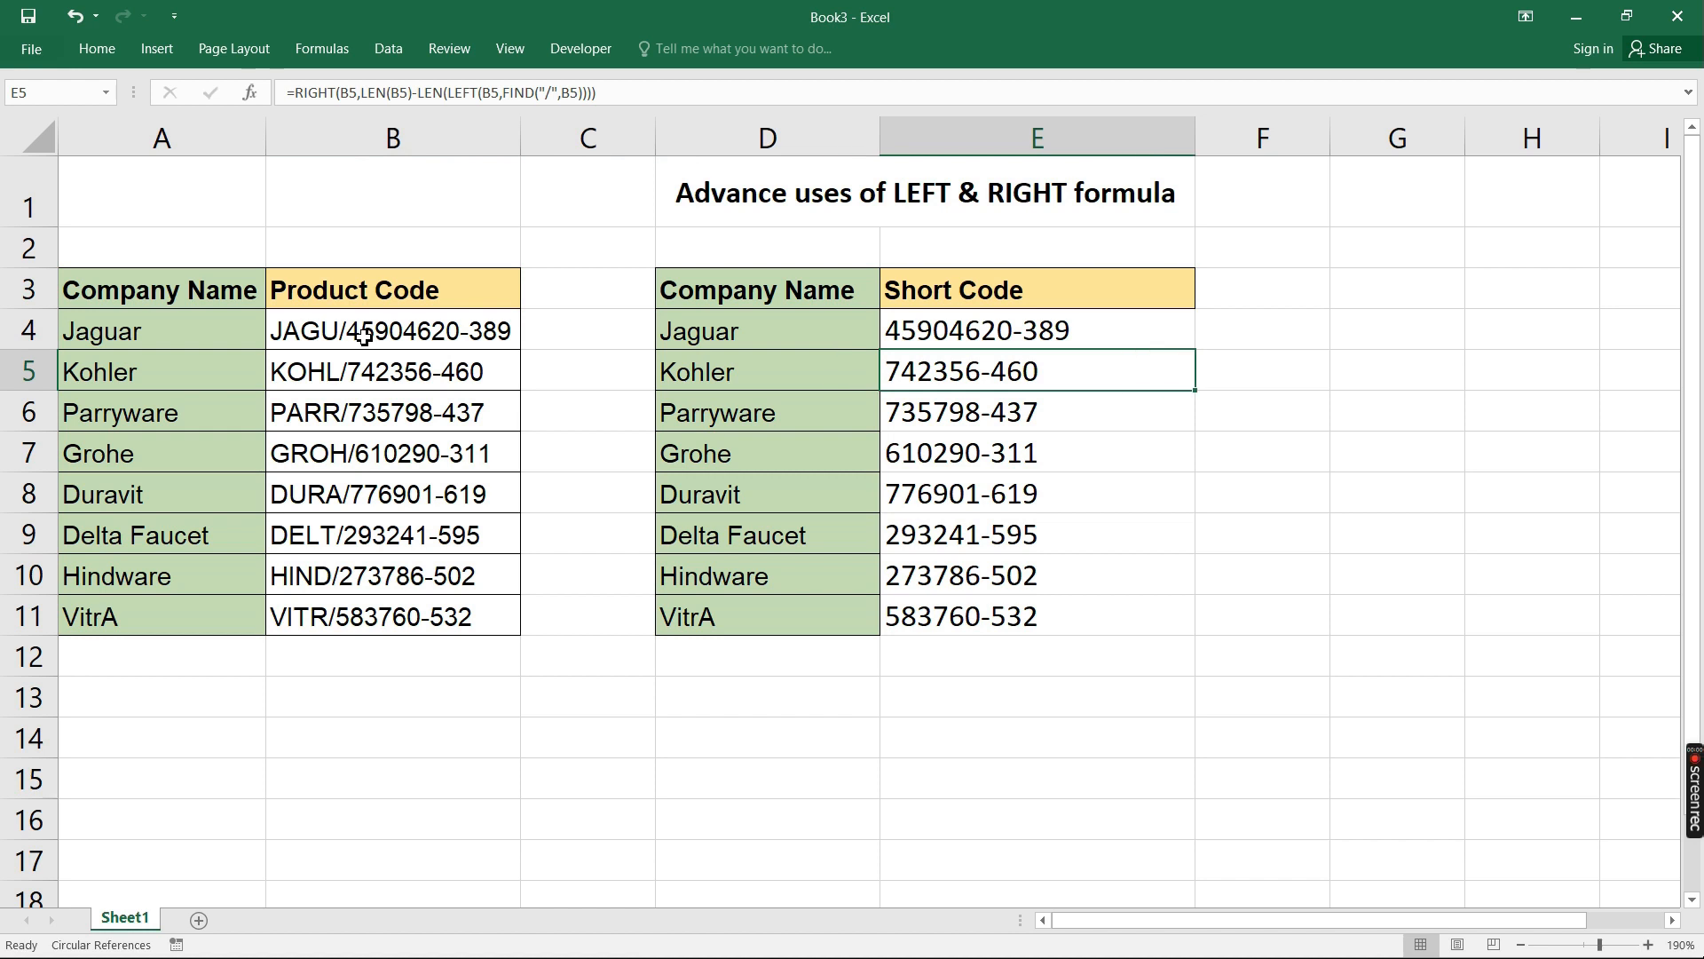
pyautogui.press('F2')
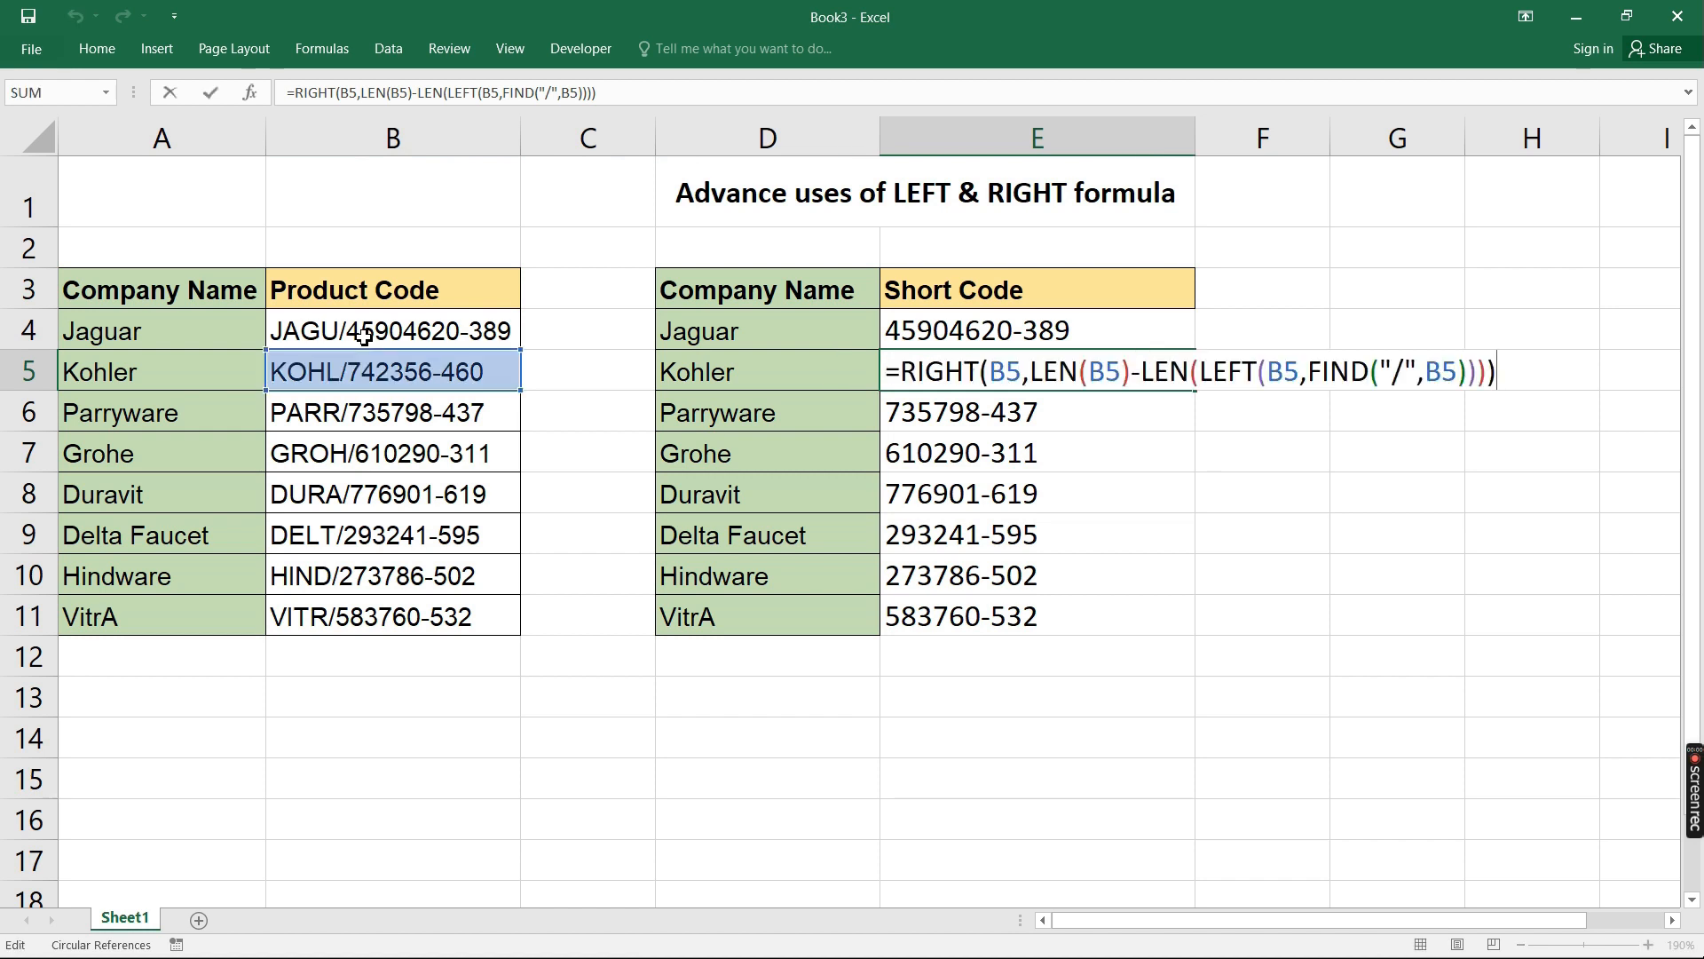
pyautogui.hotkey('ctrl', 'Return')
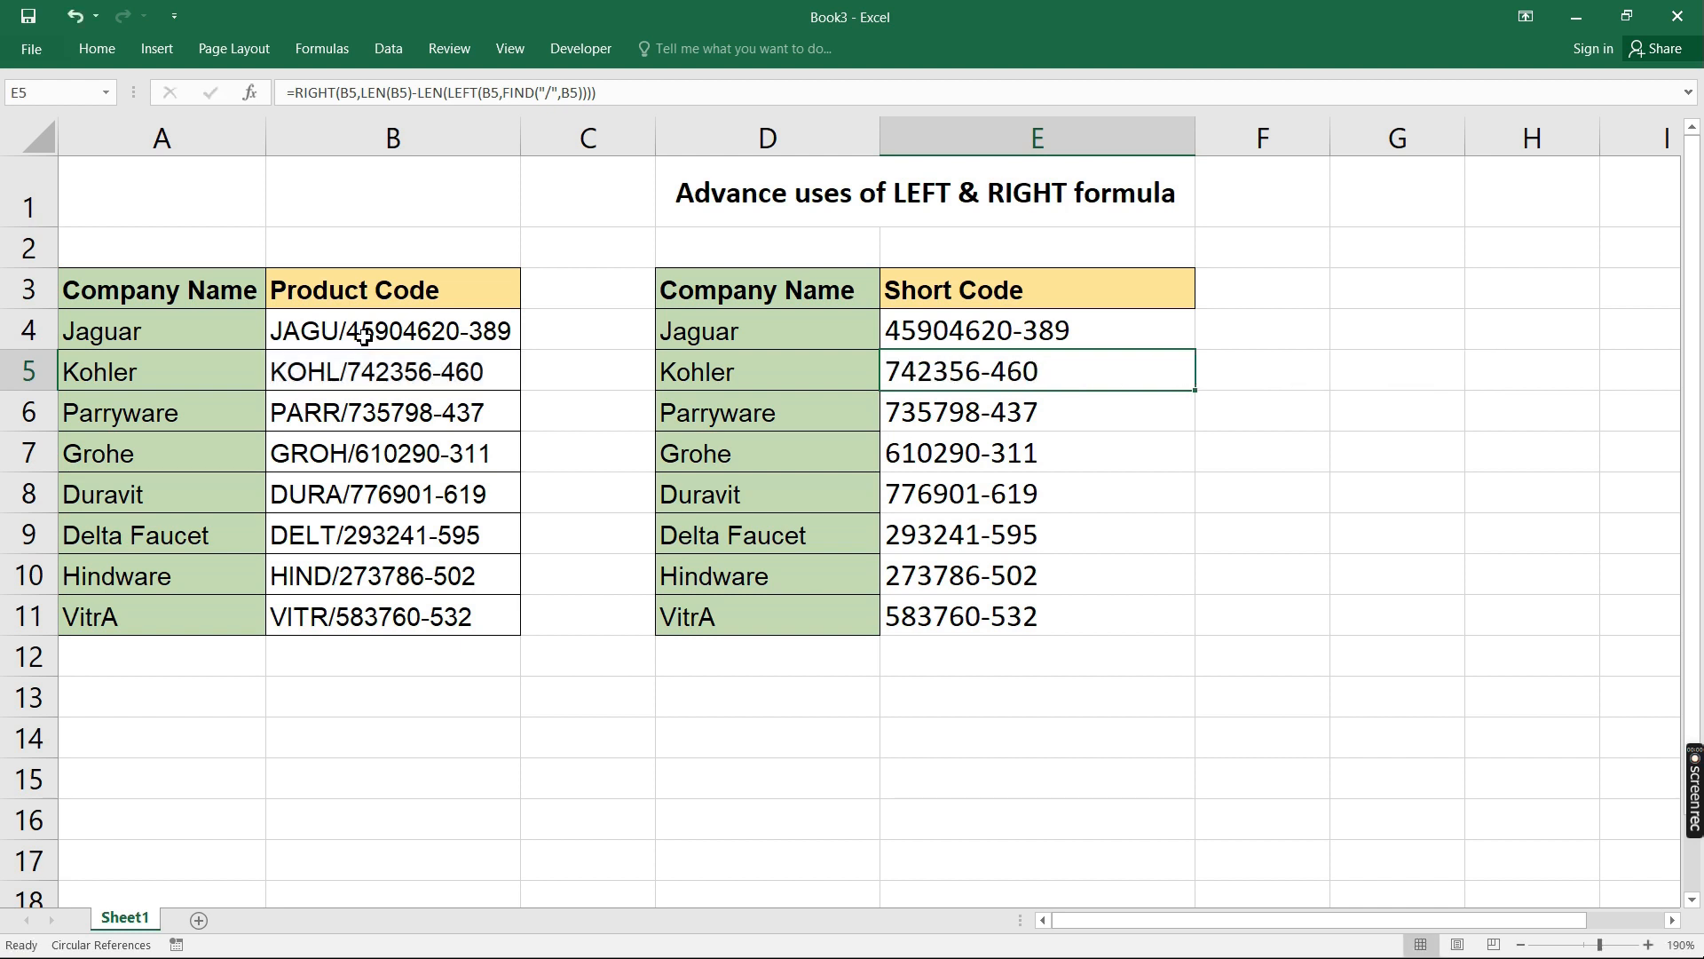
pyautogui.press('Up')
pyautogui.hotkey('ctrl', 'shift', 'Down')
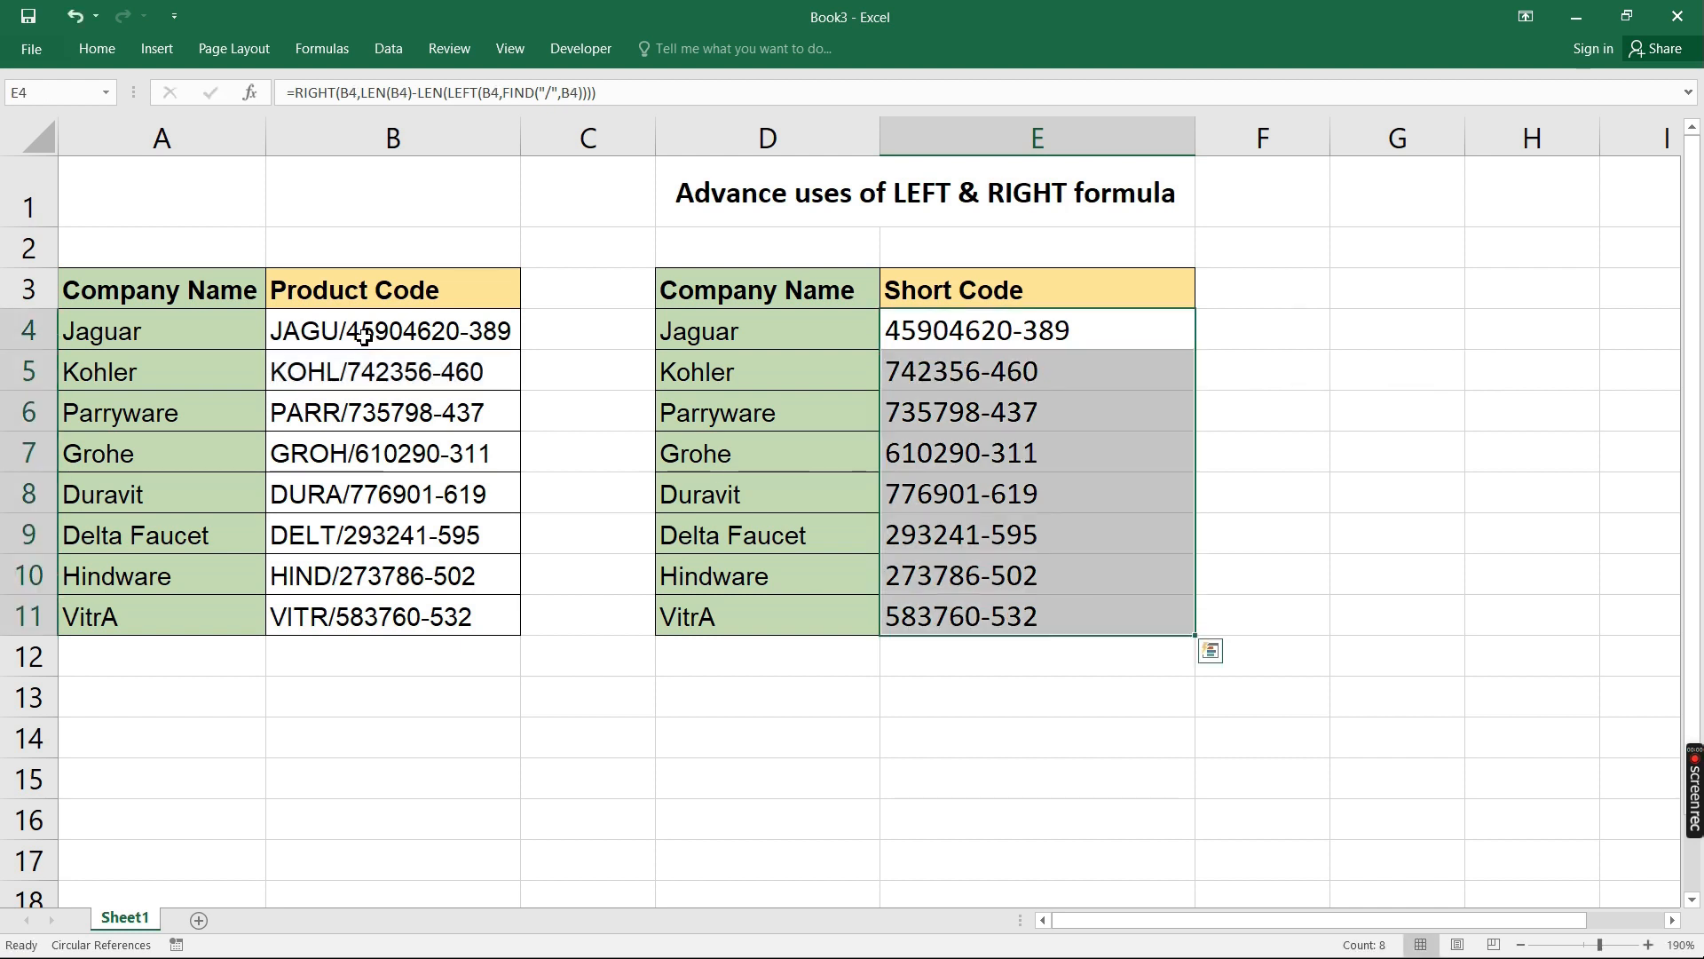
pyautogui.press('Delete')
pyautogui.press('Up')
pyautogui.press('Down')
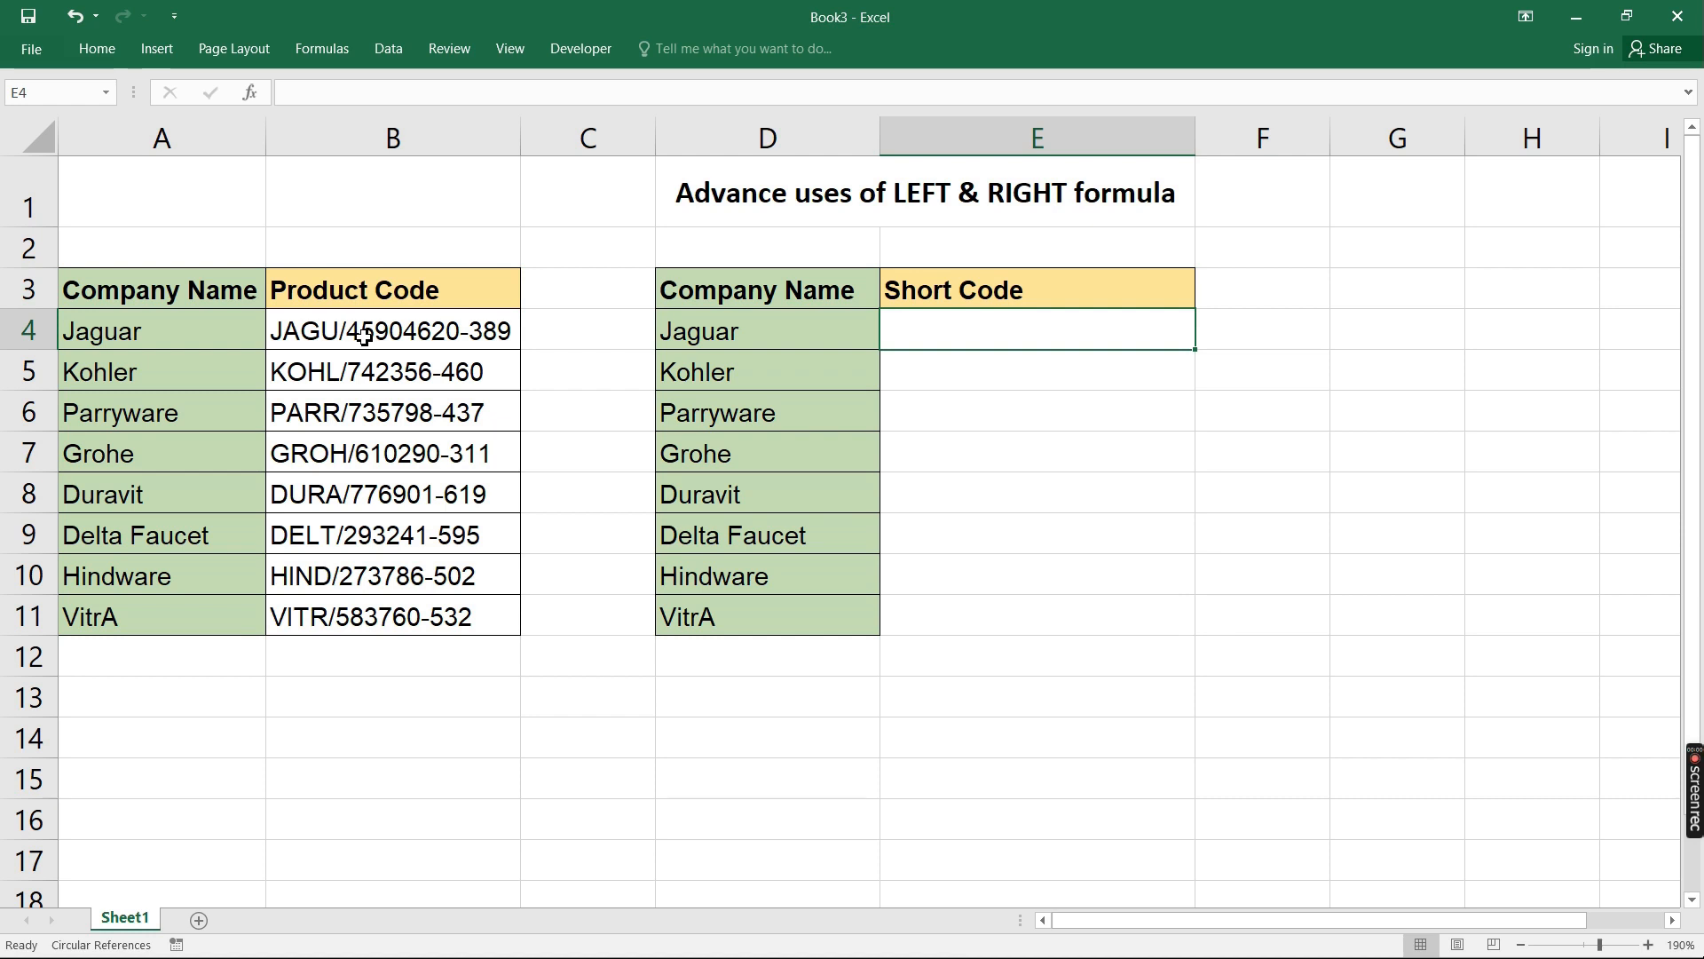
# Start a formula in E4 with =TRIM(RIGHT(SUBSTITUTE(B4,"/", so the slash in Jaguar's product code is the text being replaced
pyautogui.write('=trim')
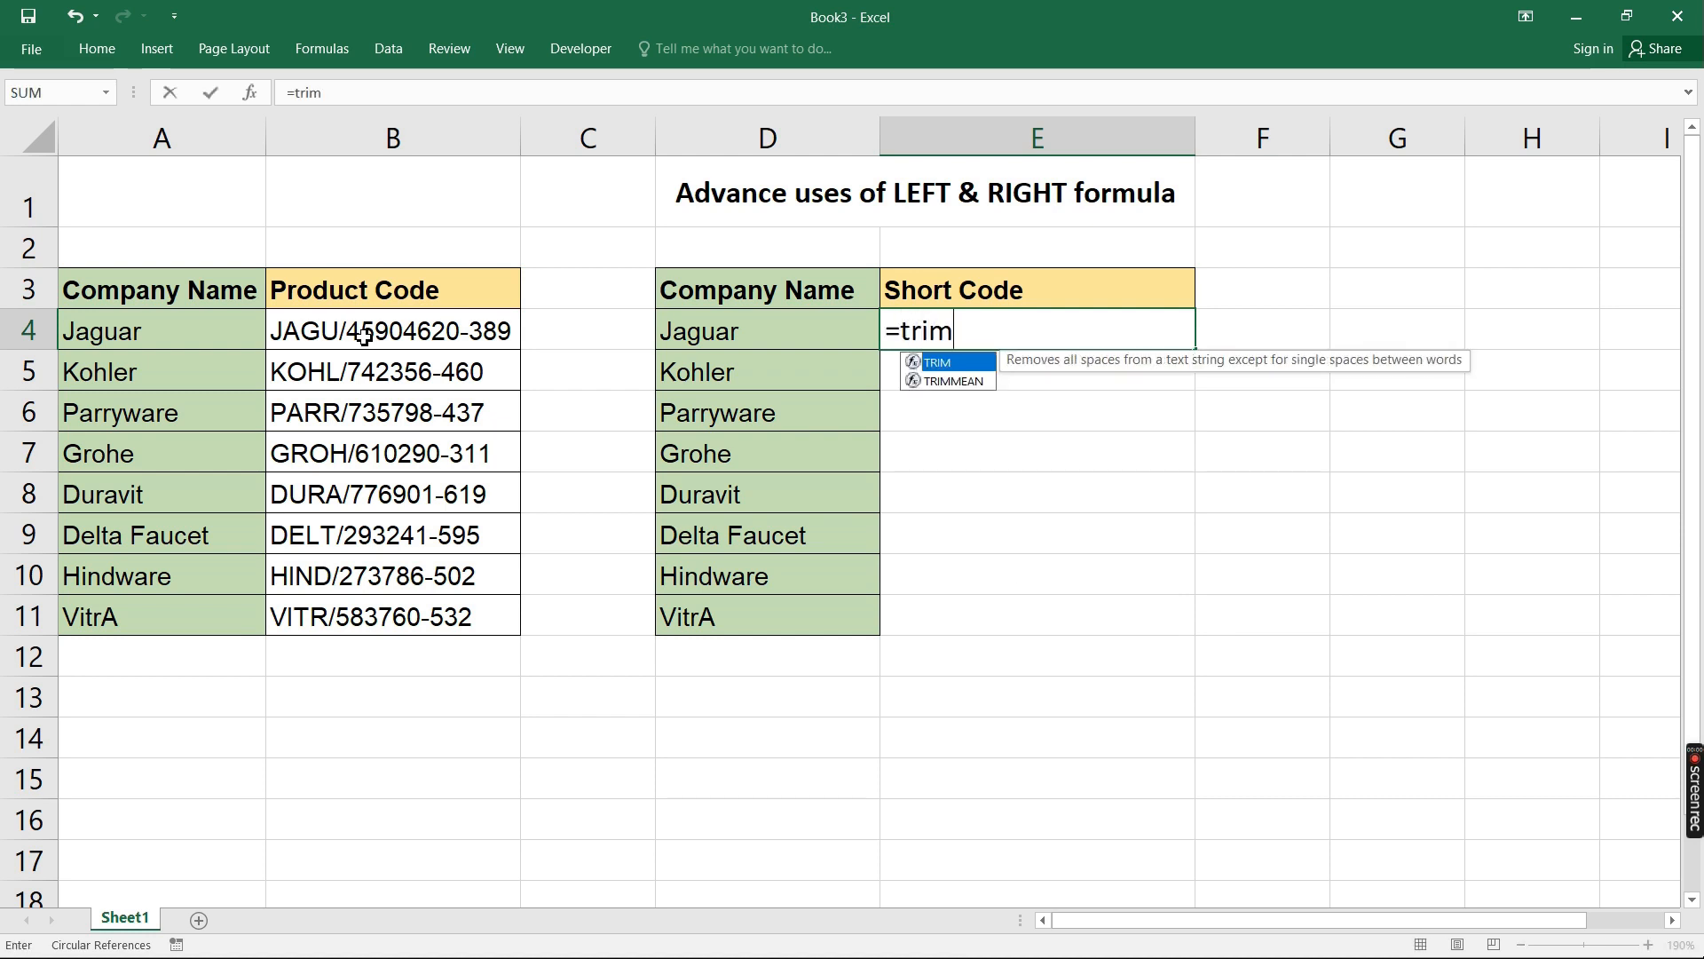
pyautogui.press('Tab')
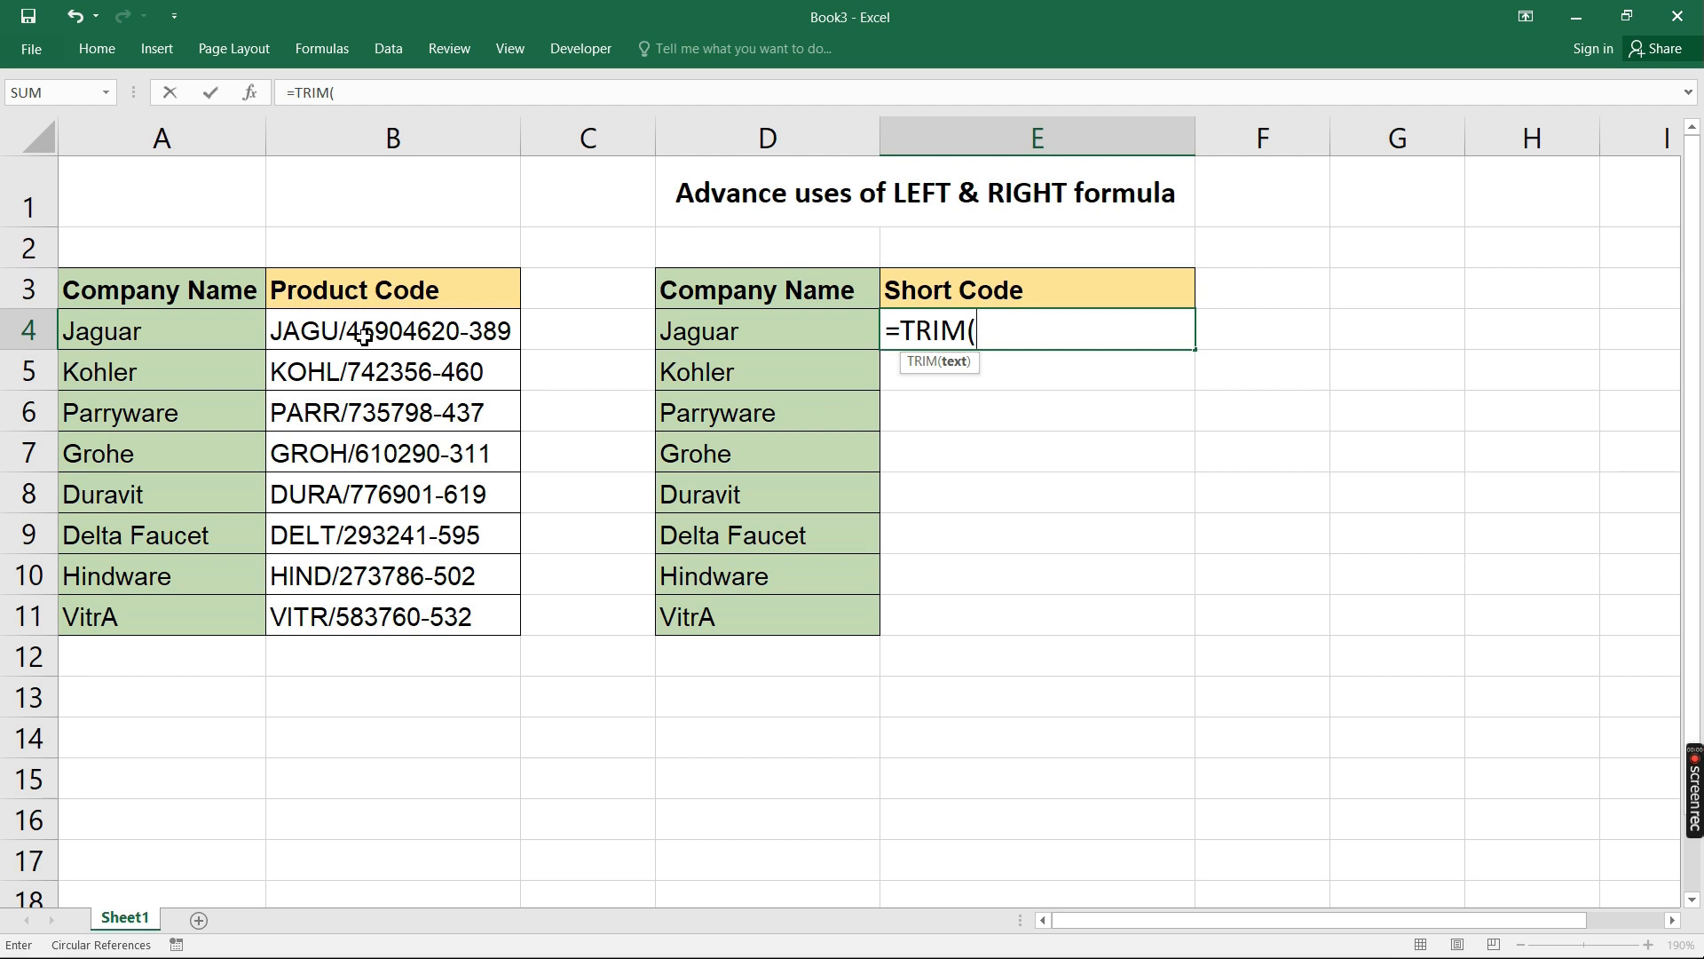
pyautogui.write('ri')
pyautogui.press('Tab')
pyautogui.write('s')
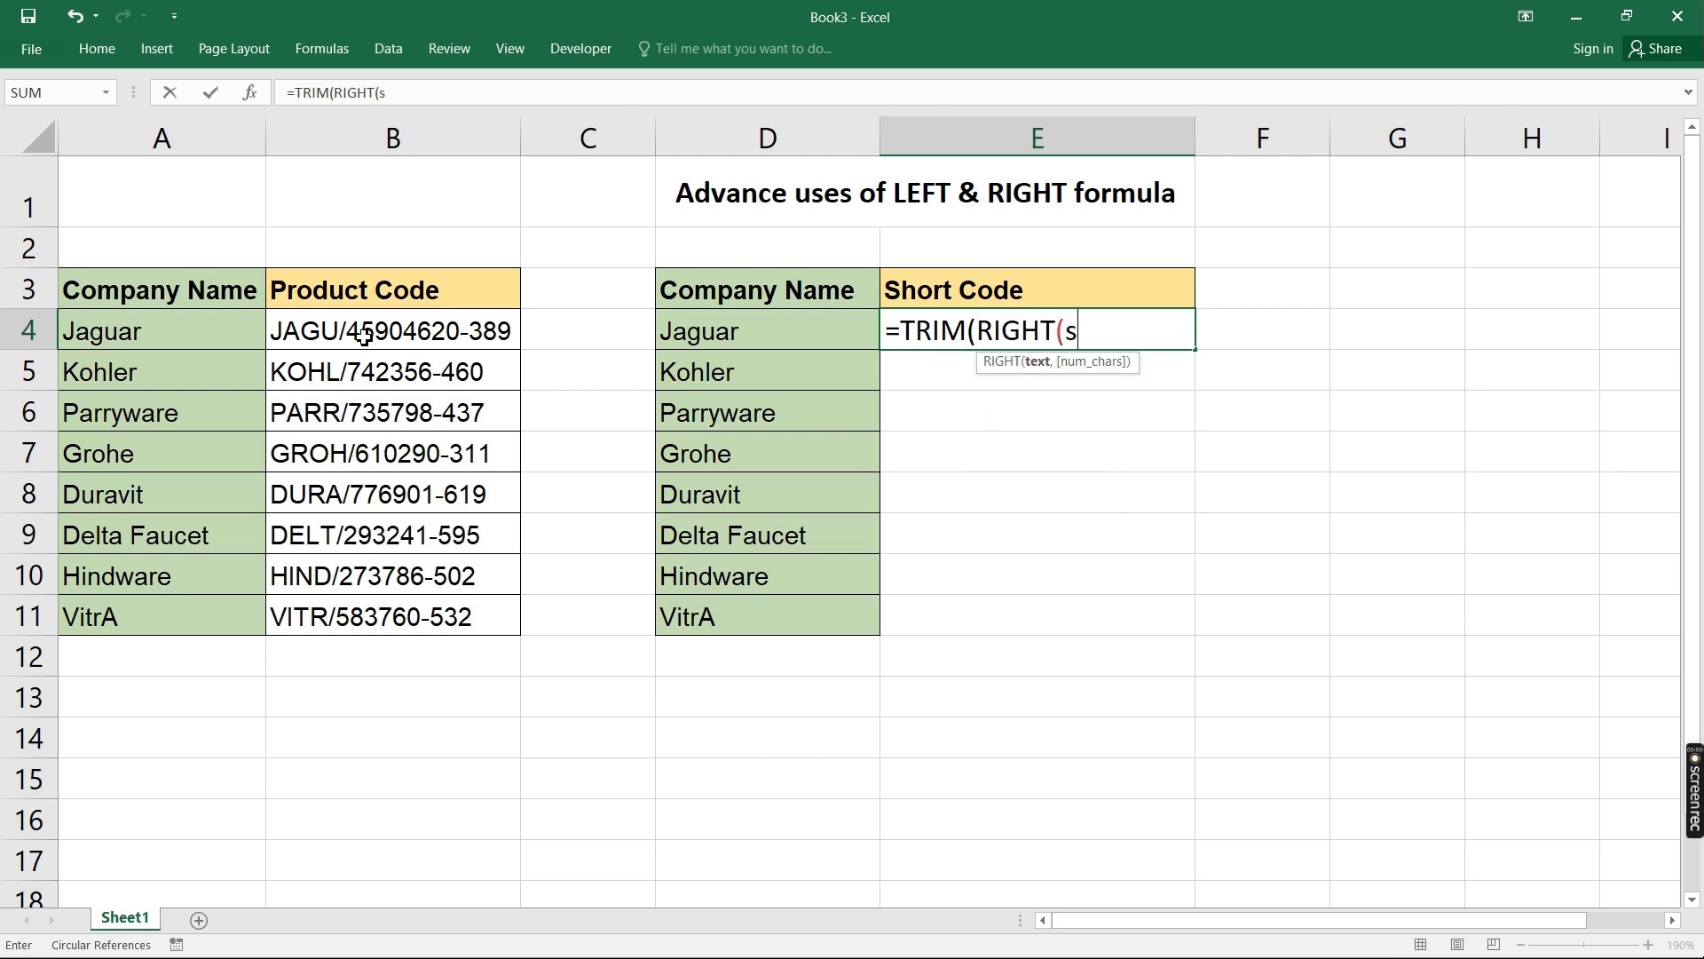
pyautogui.write('ub')
pyautogui.press('Tab')
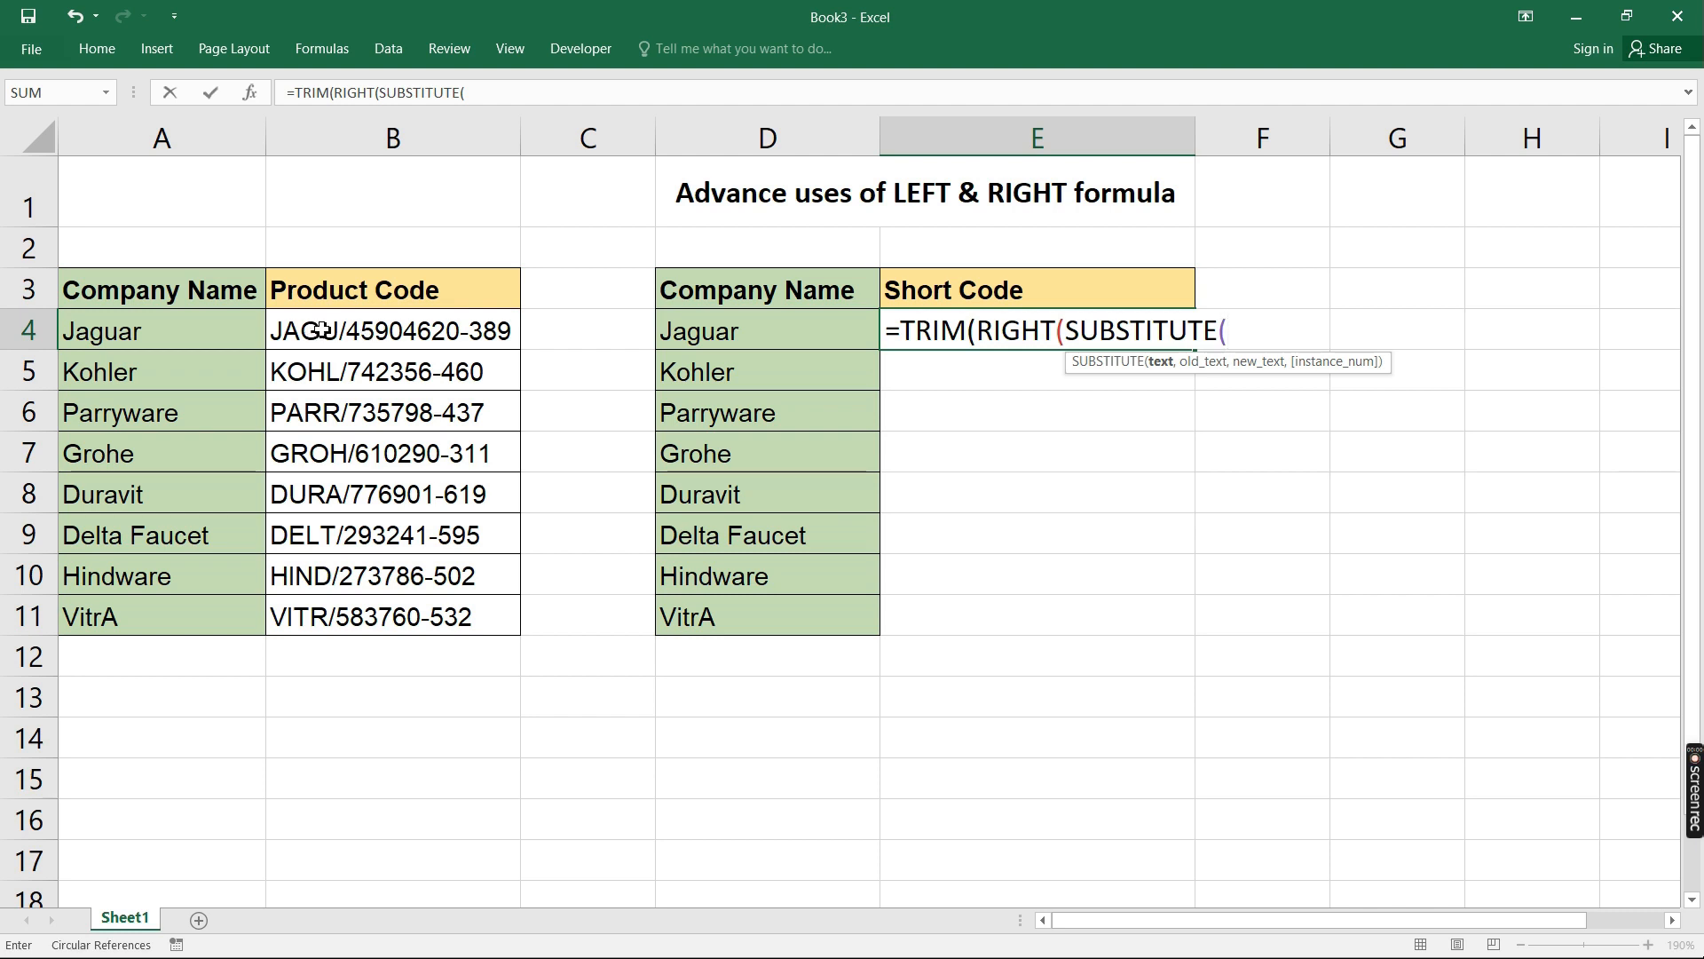
pyautogui.click(355, 330)
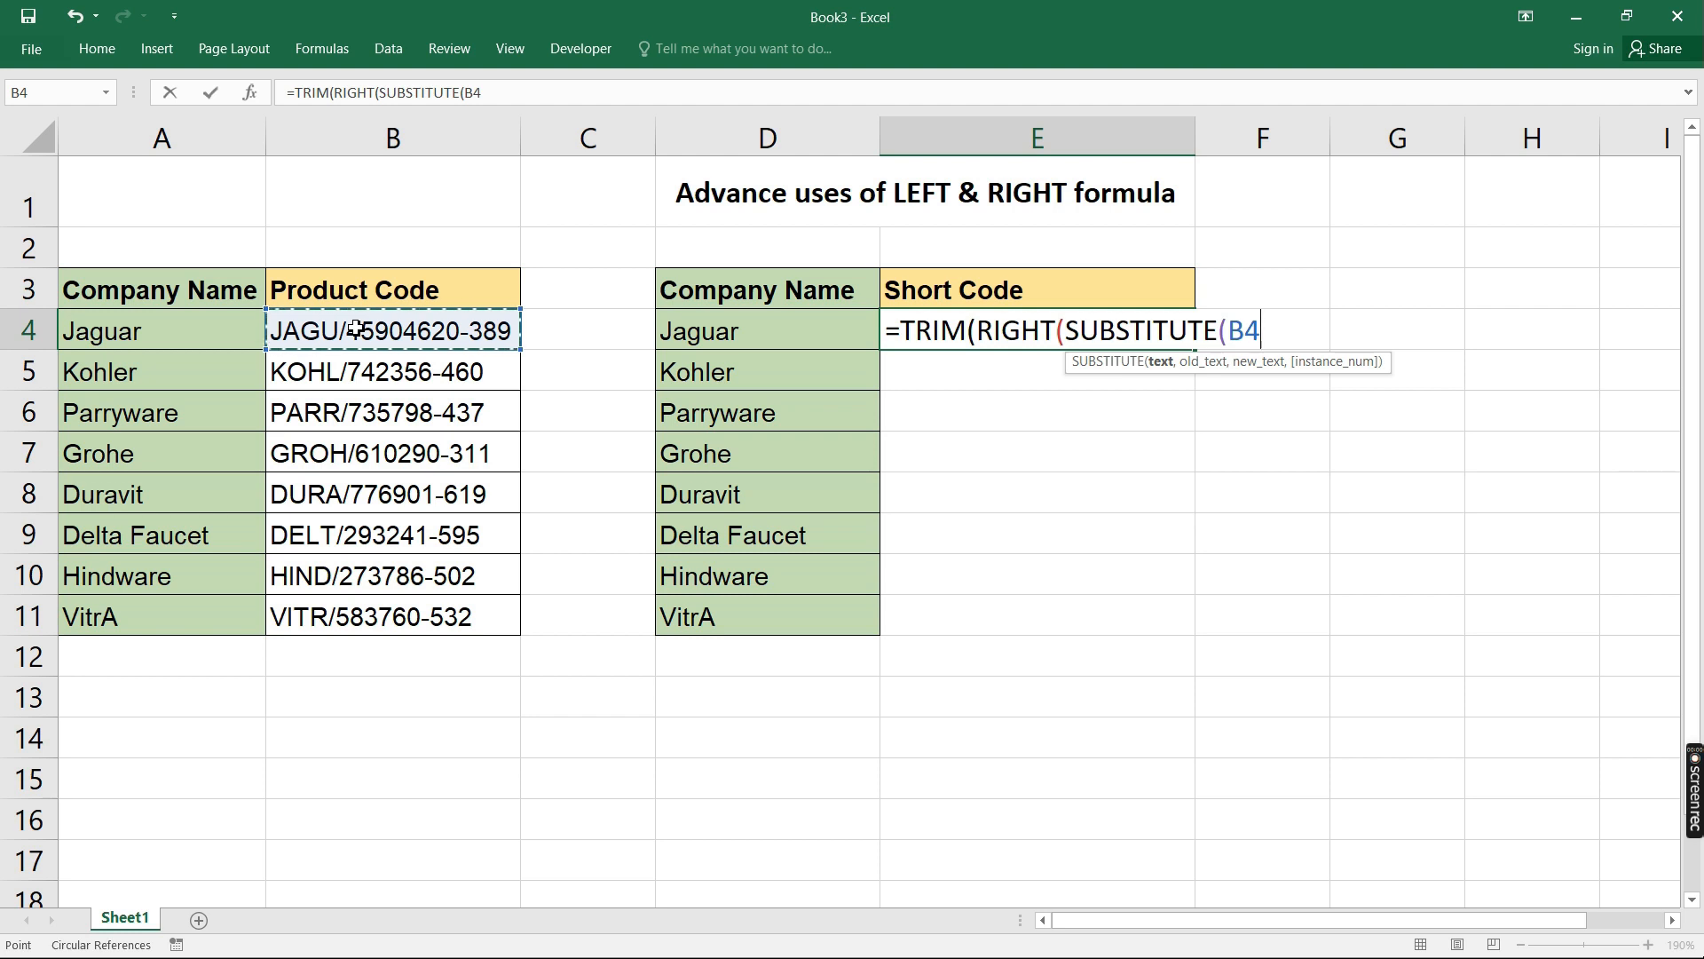
pyautogui.write(',')
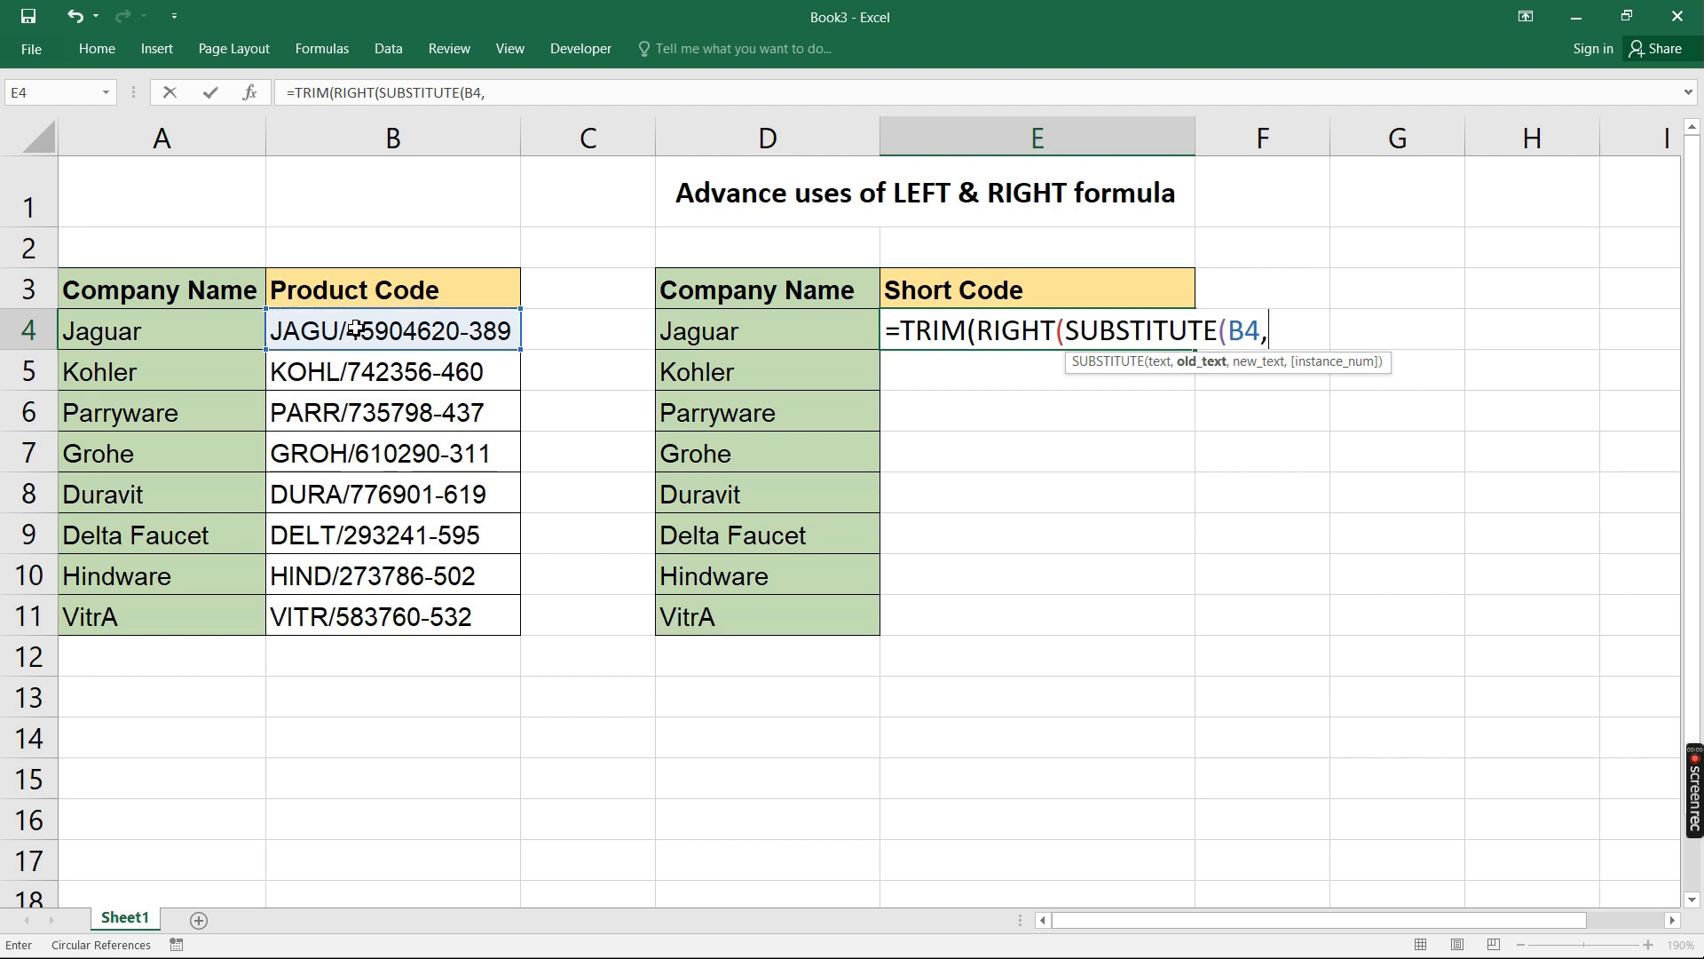
pyautogui.write('"/",')
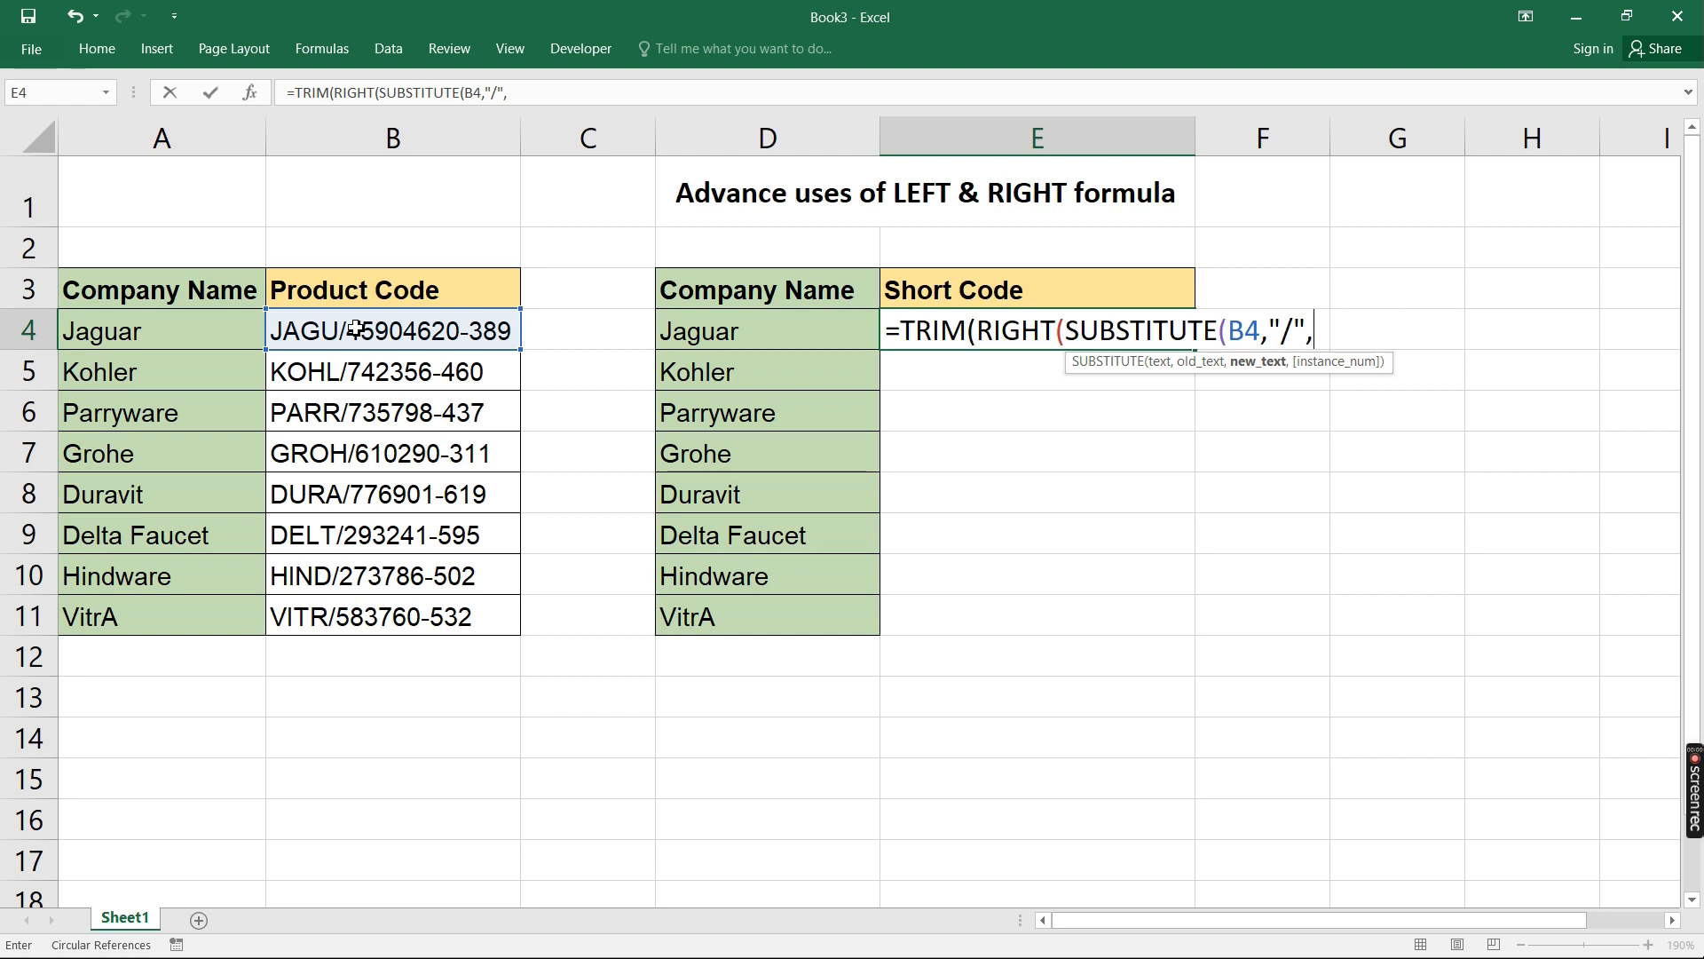
# Complete E4's formula with REPT(" ",255)),255)) as the replacement text and the RIGHT character count, and enter it
pyautogui.write('rept')
pyautogui.press('Tab')
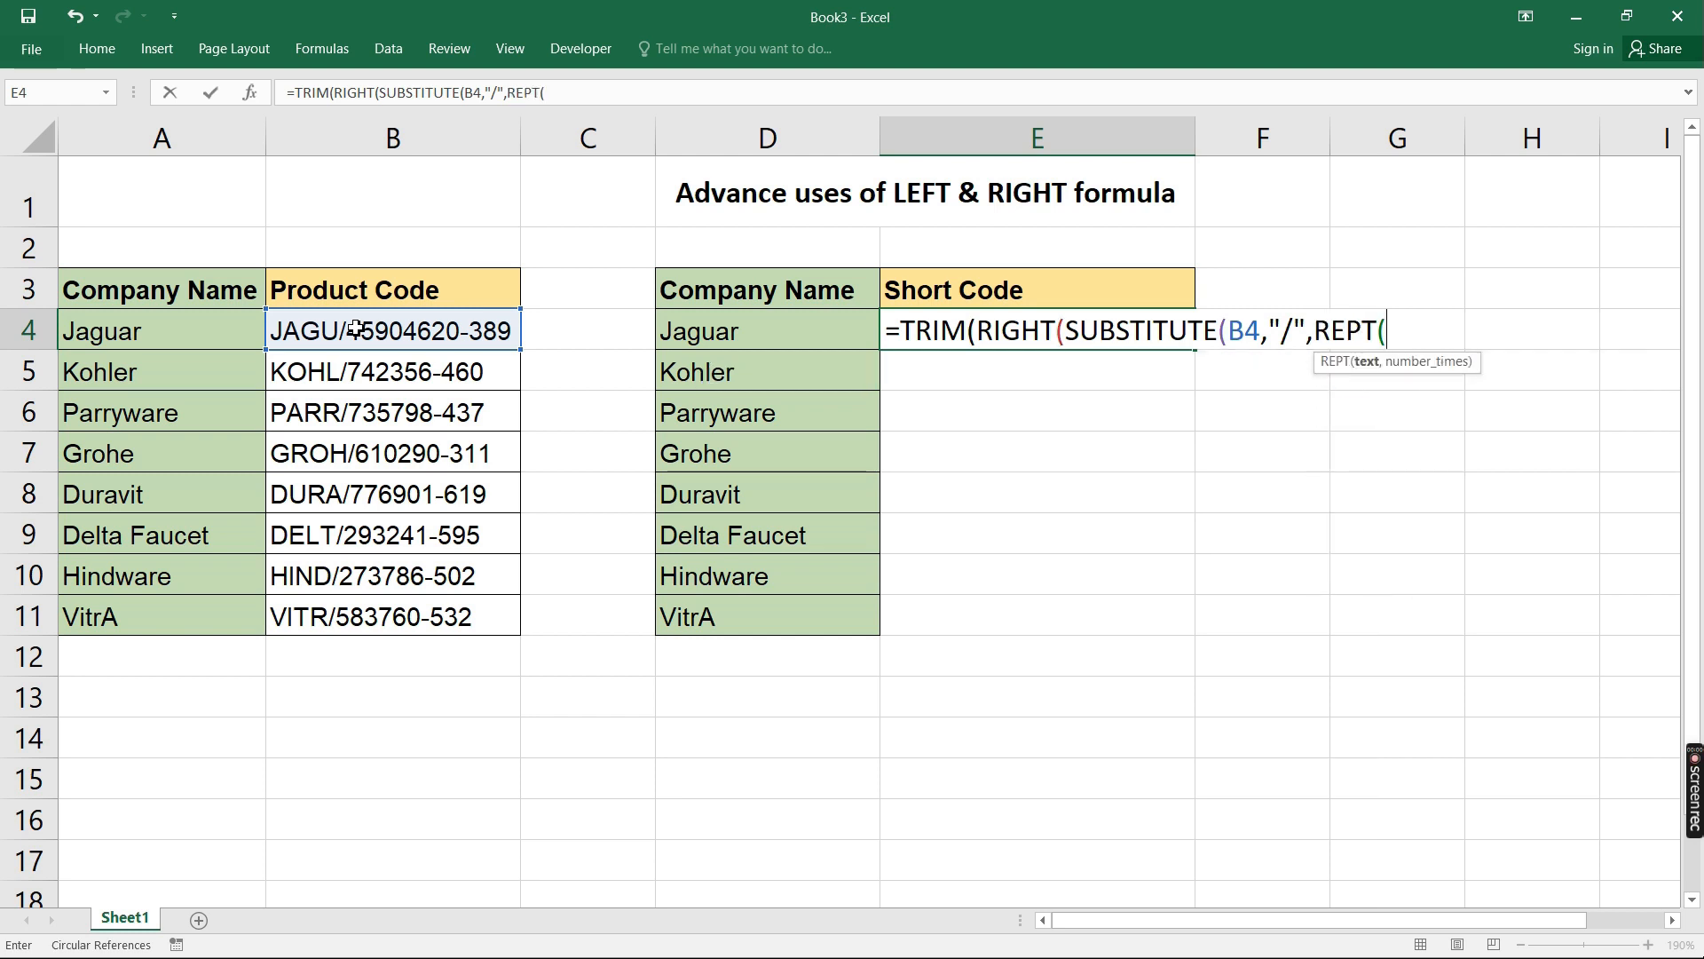
pyautogui.write('" "')
pyautogui.write(',')
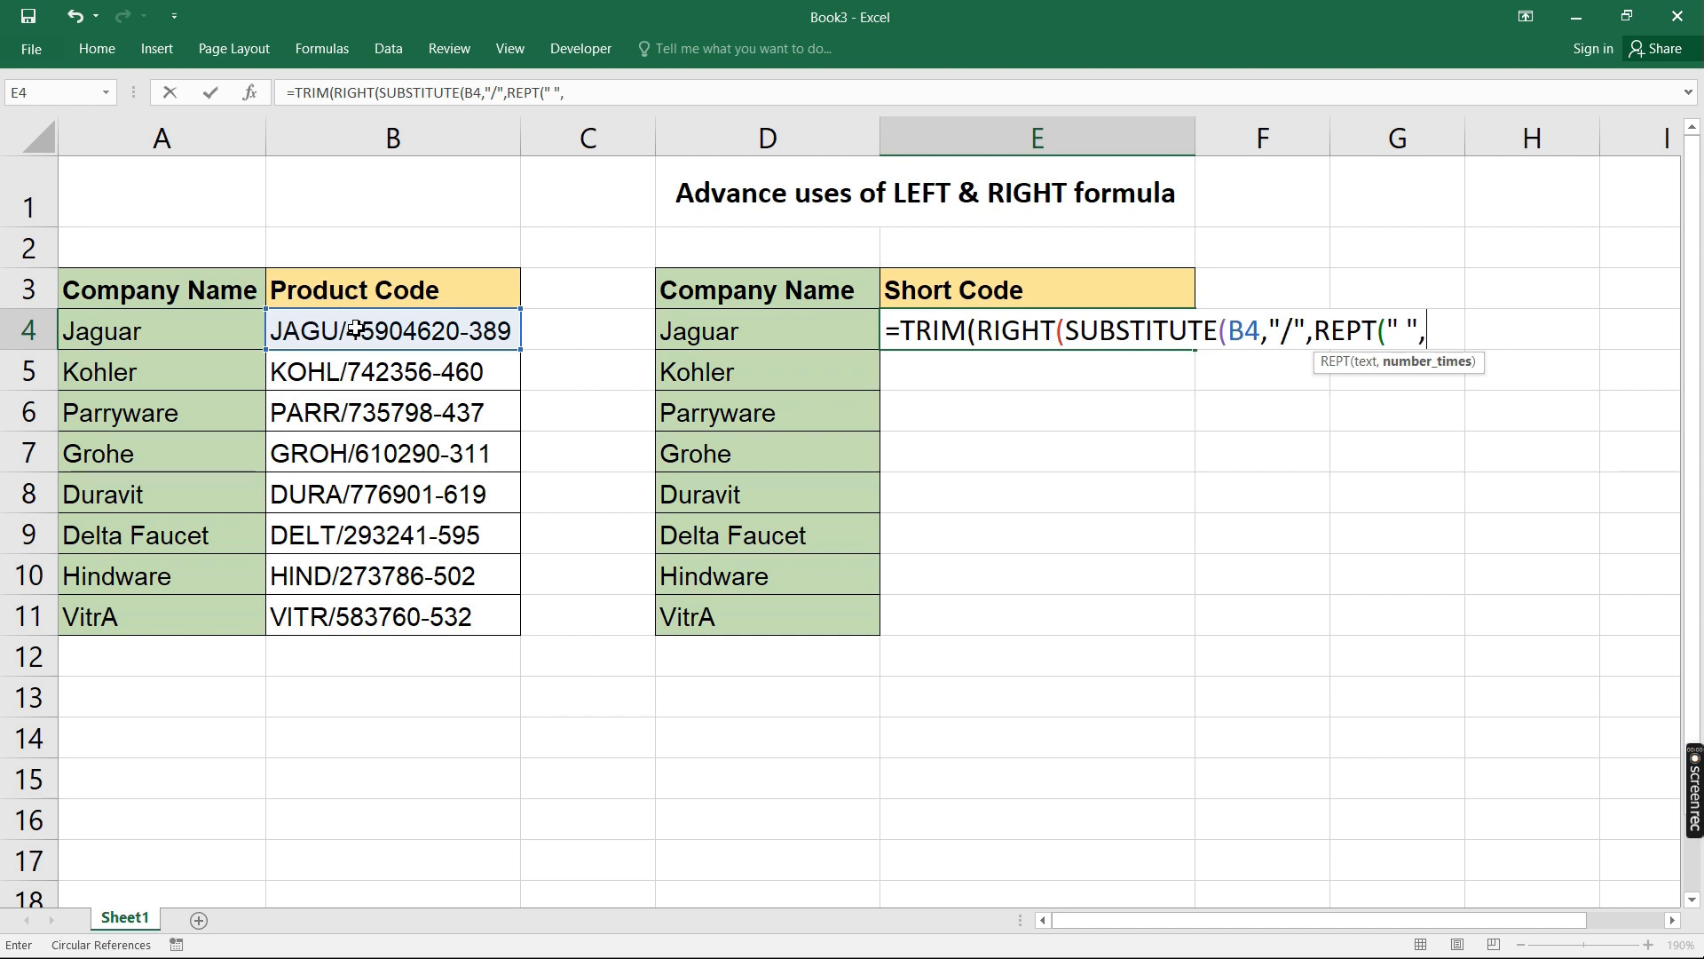
pyautogui.write('255')
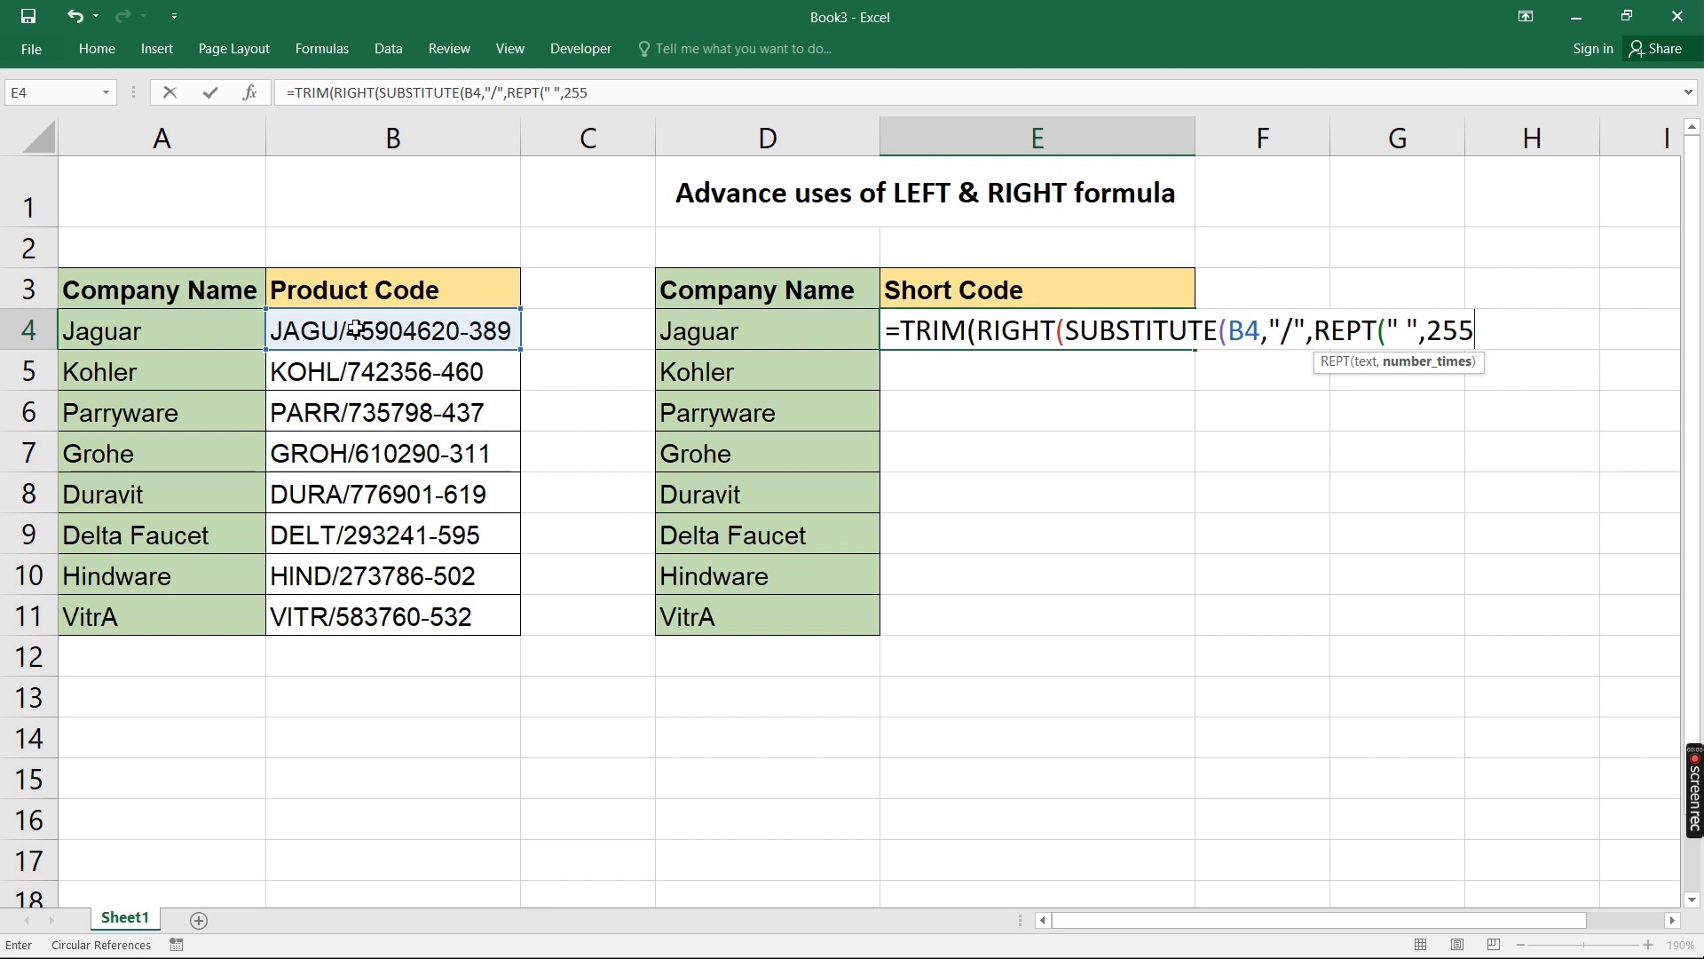
pyautogui.write(')')
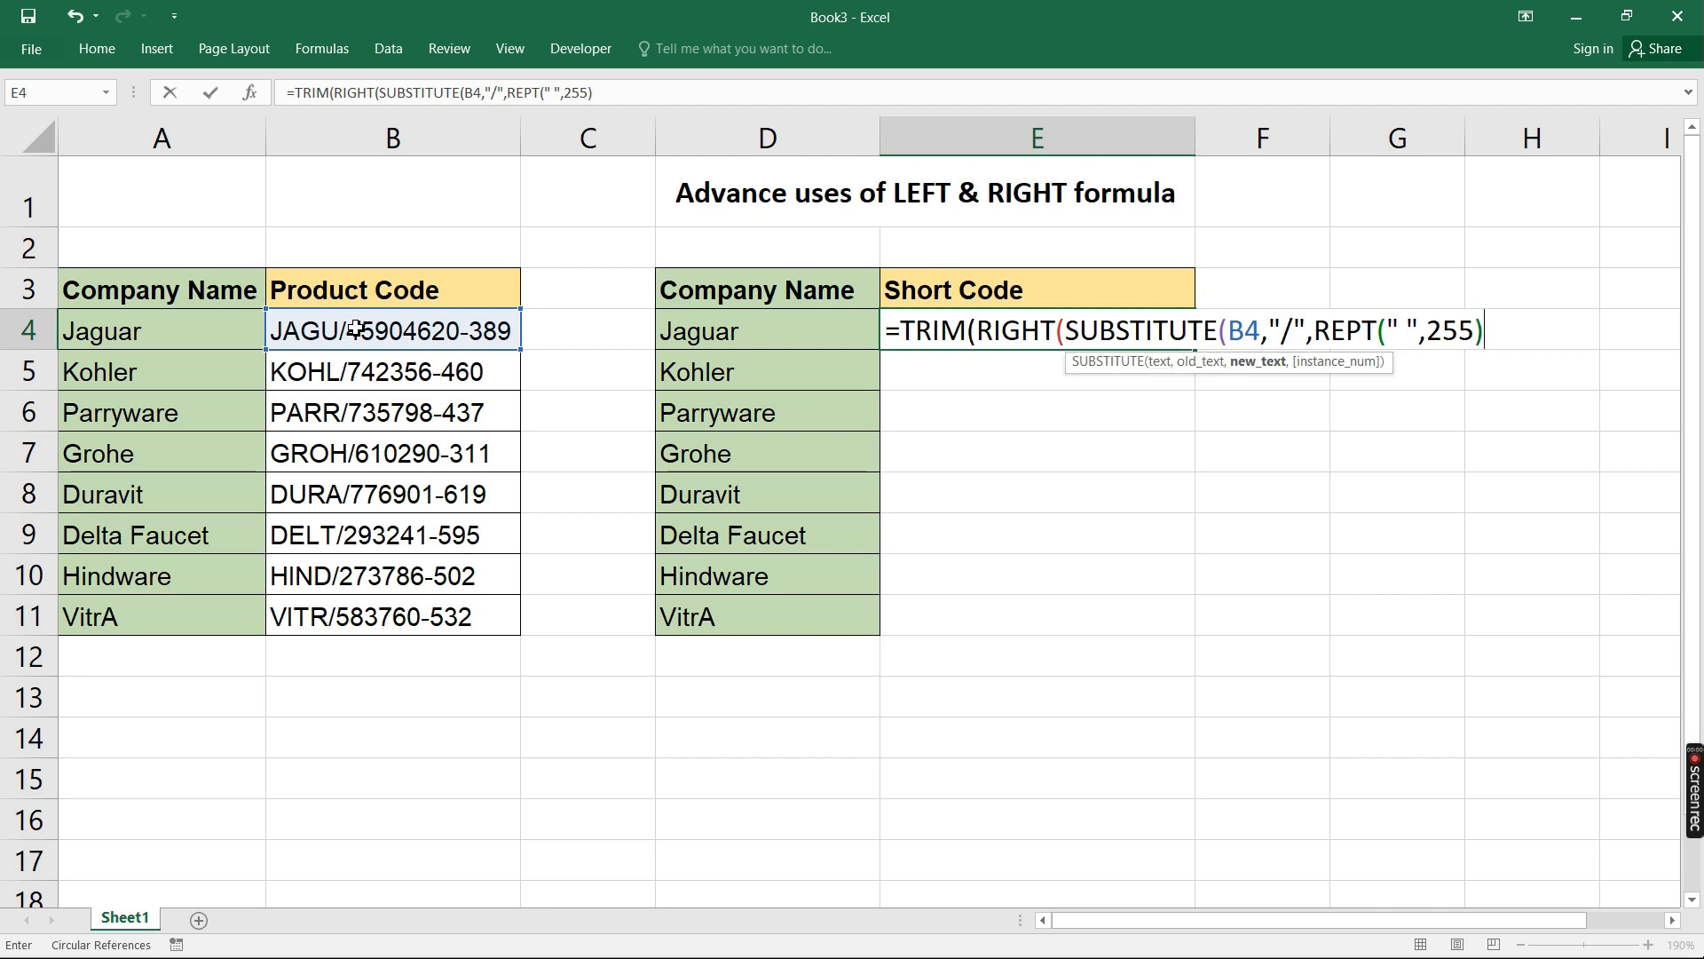
pyautogui.write(')')
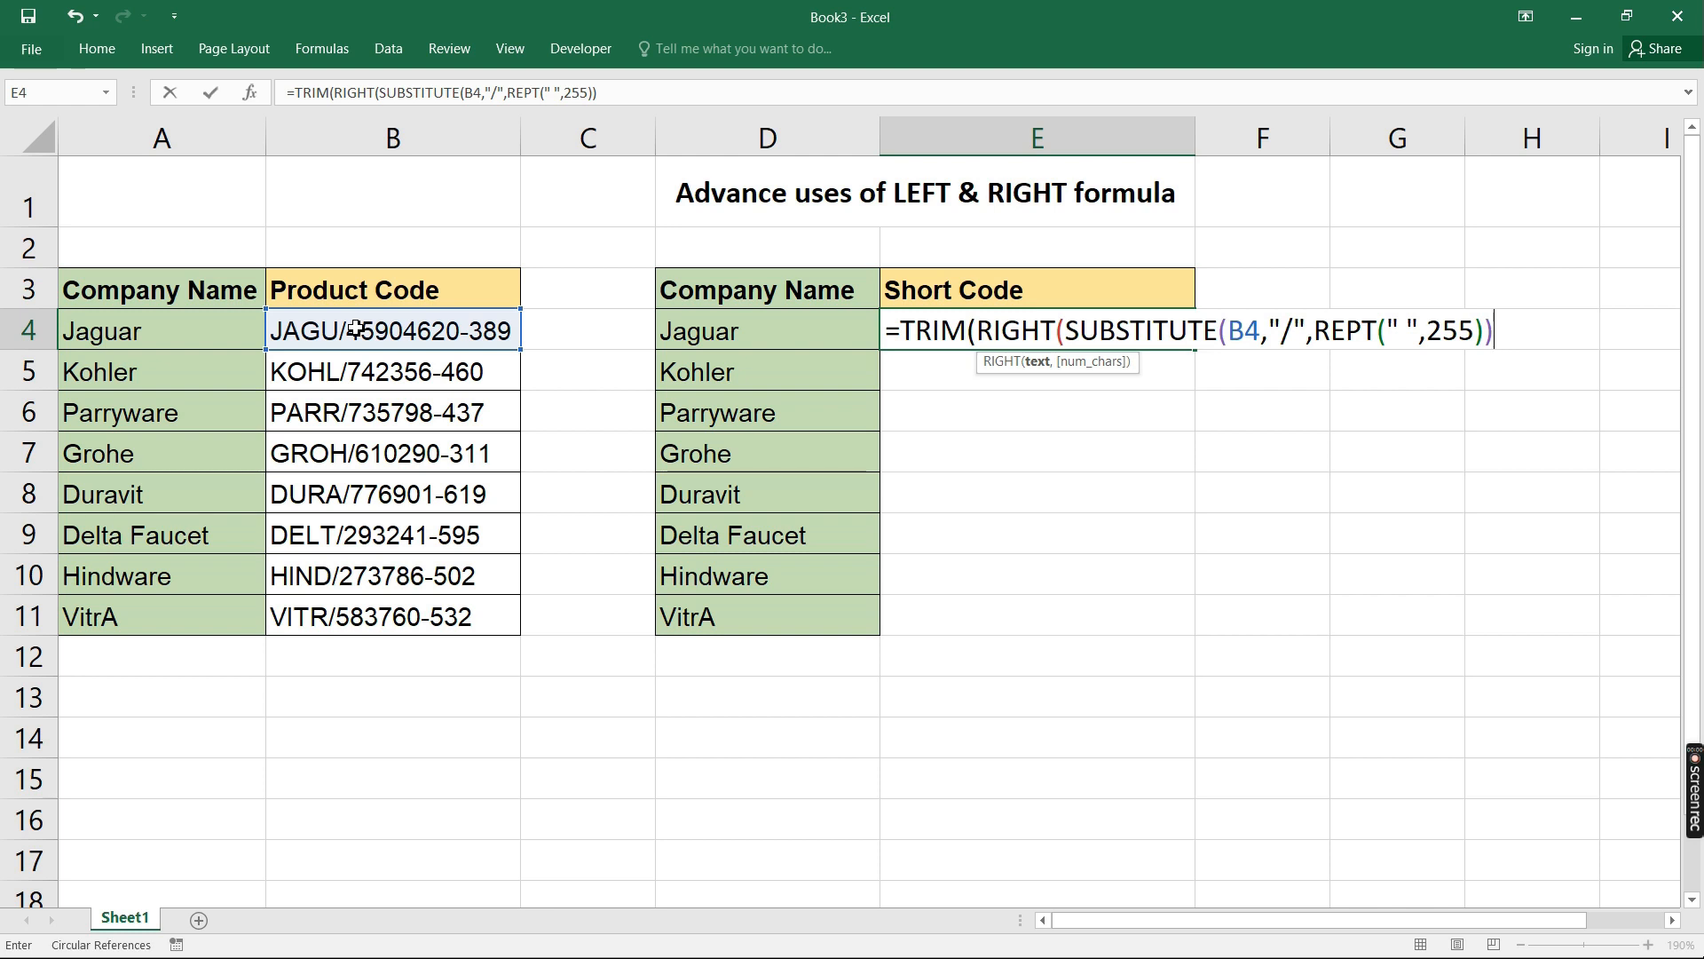
pyautogui.write(',255')
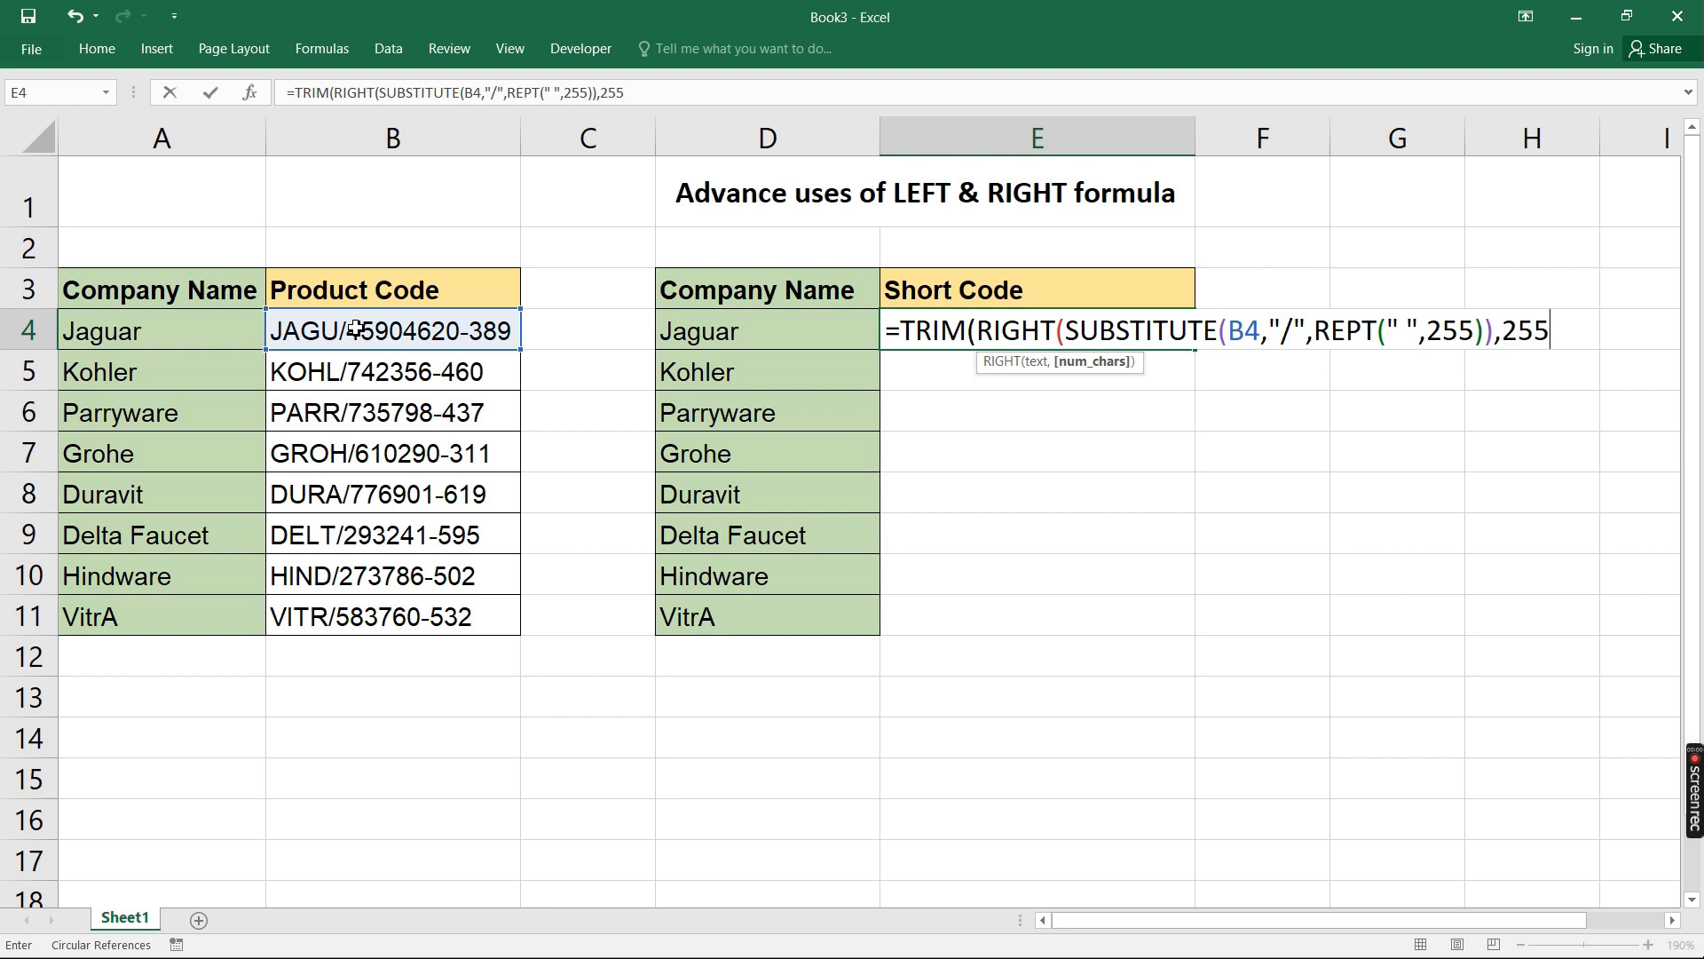
pyautogui.write(')')
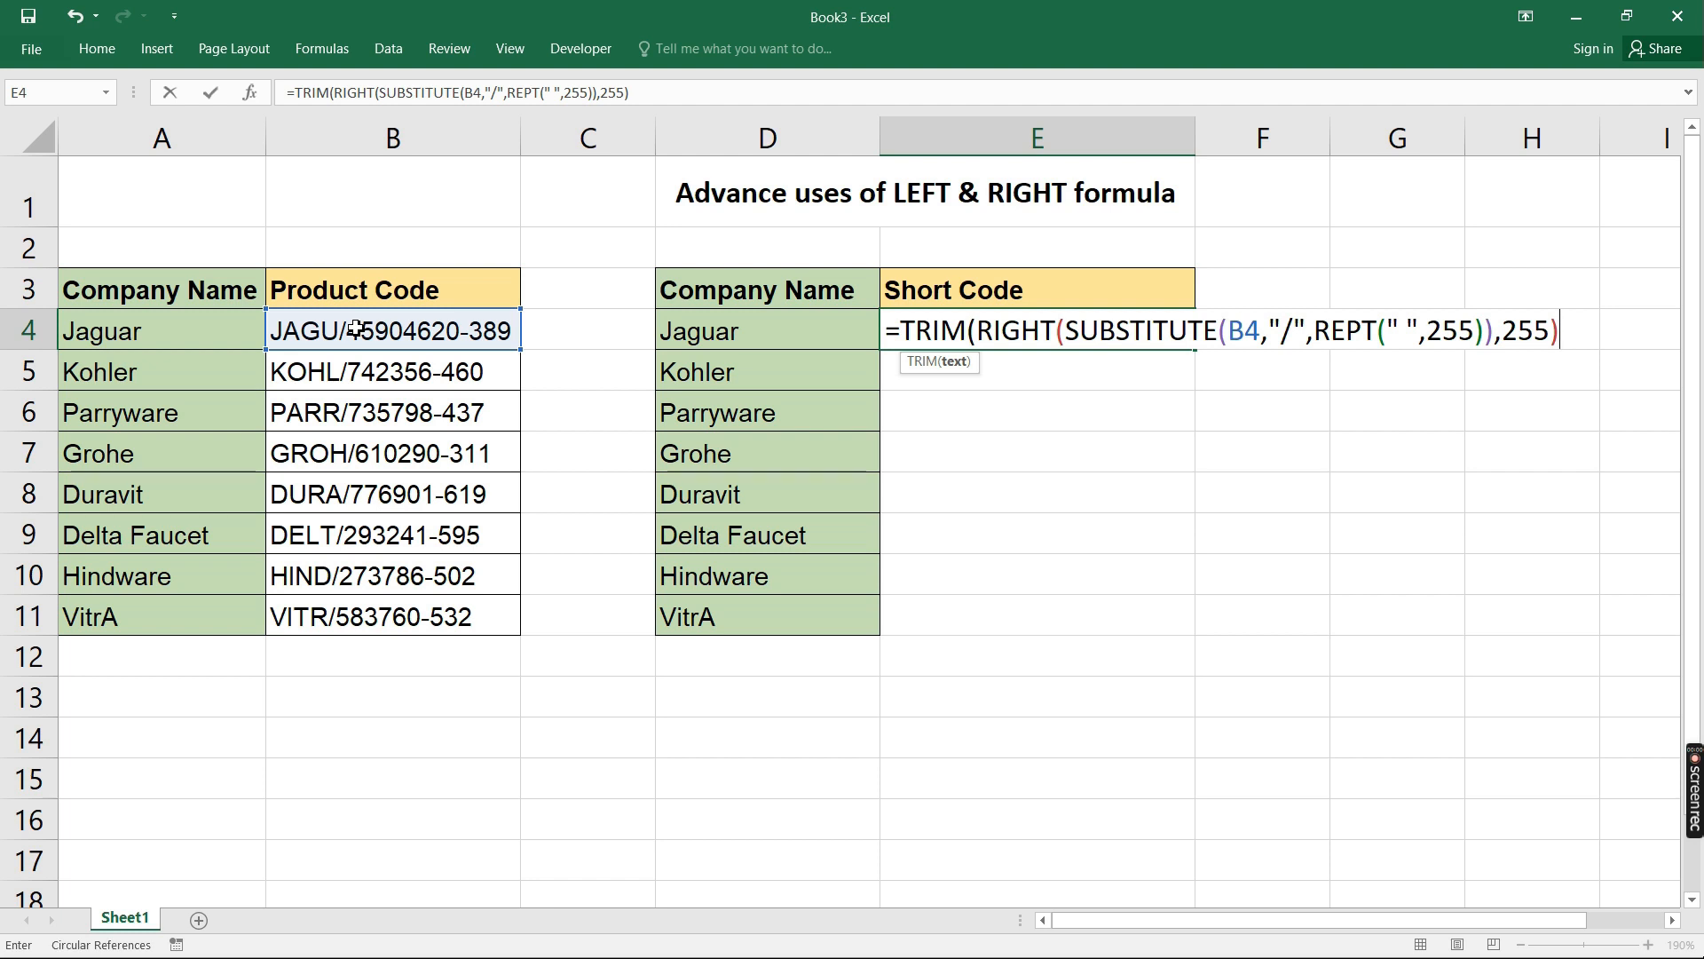
pyautogui.write(')')
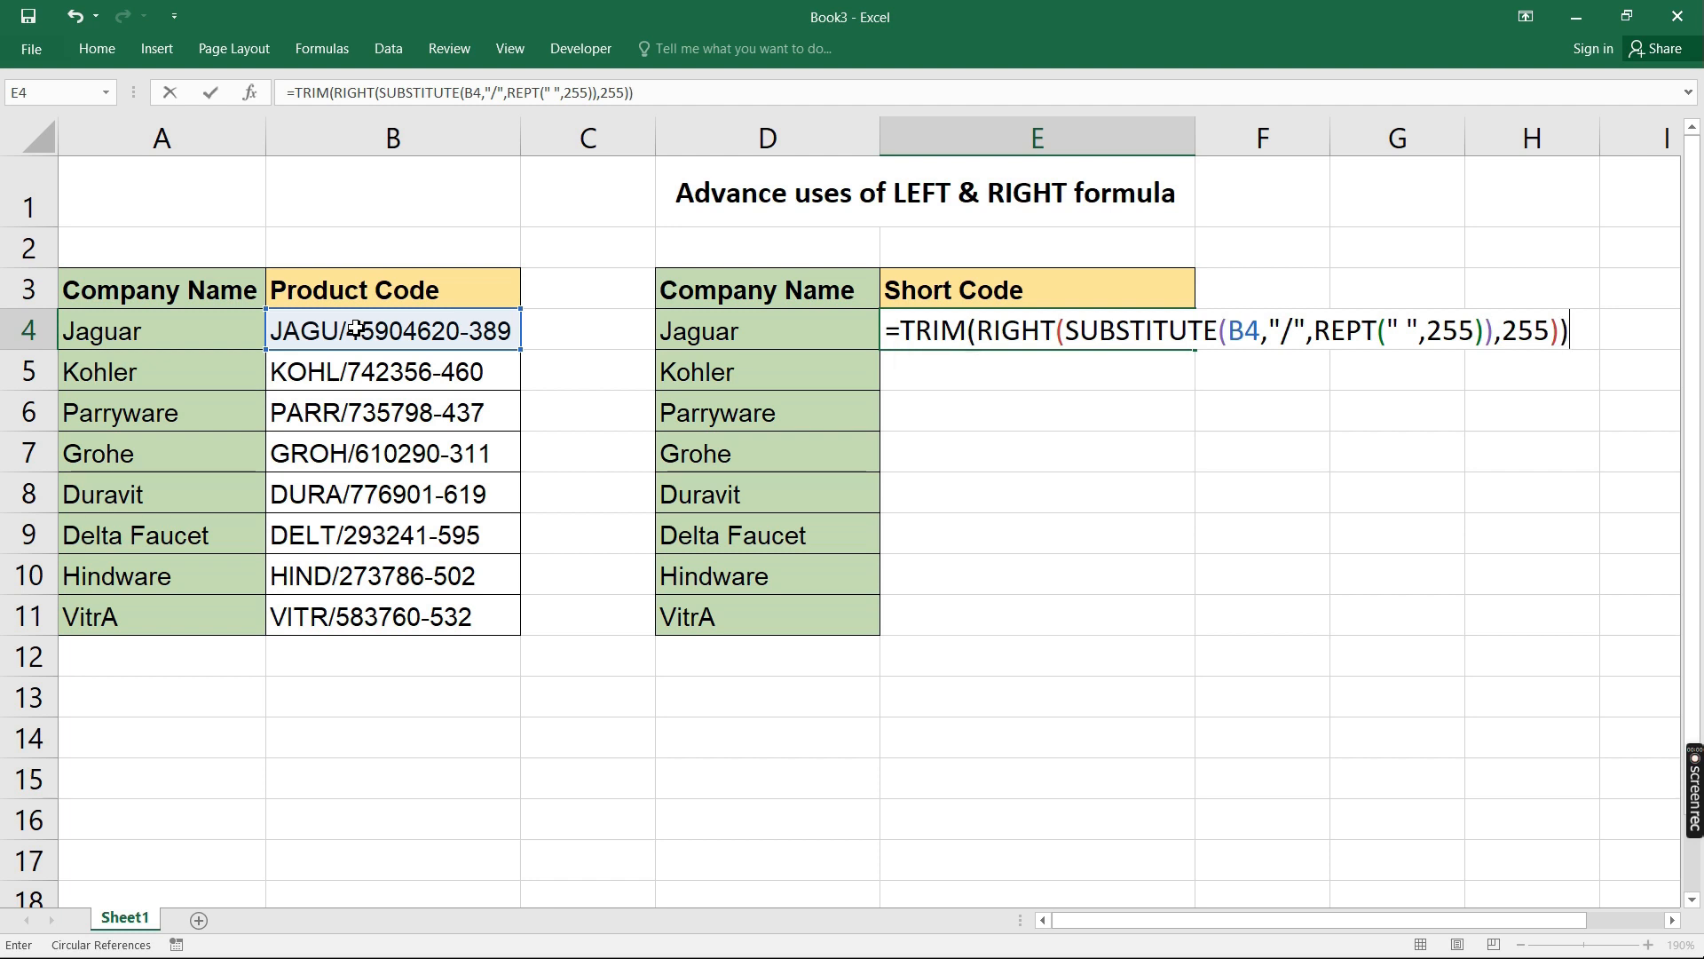
pyautogui.press('Return')
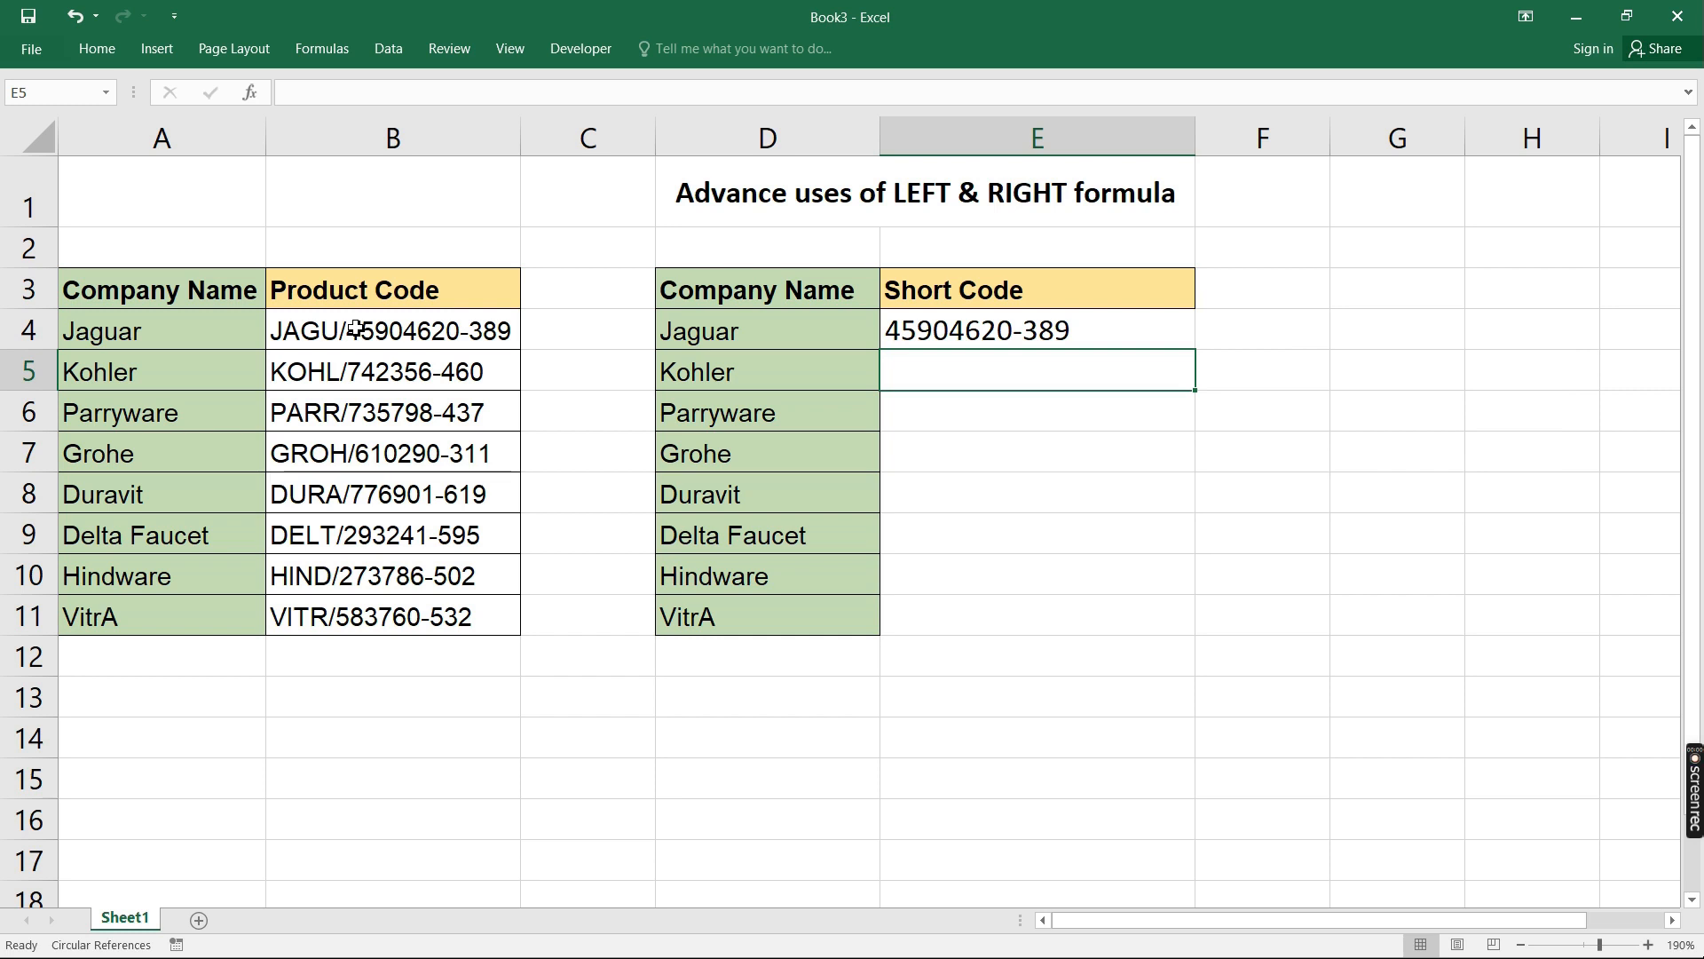
# Fill the TRIM formula from E4 down through E11 for all the companies
pyautogui.press('Up')
pyautogui.hotkey('shift', 'Down')
pyautogui.hotkey('shift', 'Down')
pyautogui.hotkey('shift', 'Down')
pyautogui.hotkey('shift', 'Down')
pyautogui.hotkey('shift', 'Down')
pyautogui.hotkey('shift', 'Down')
pyautogui.hotkey('shift', 'Down')
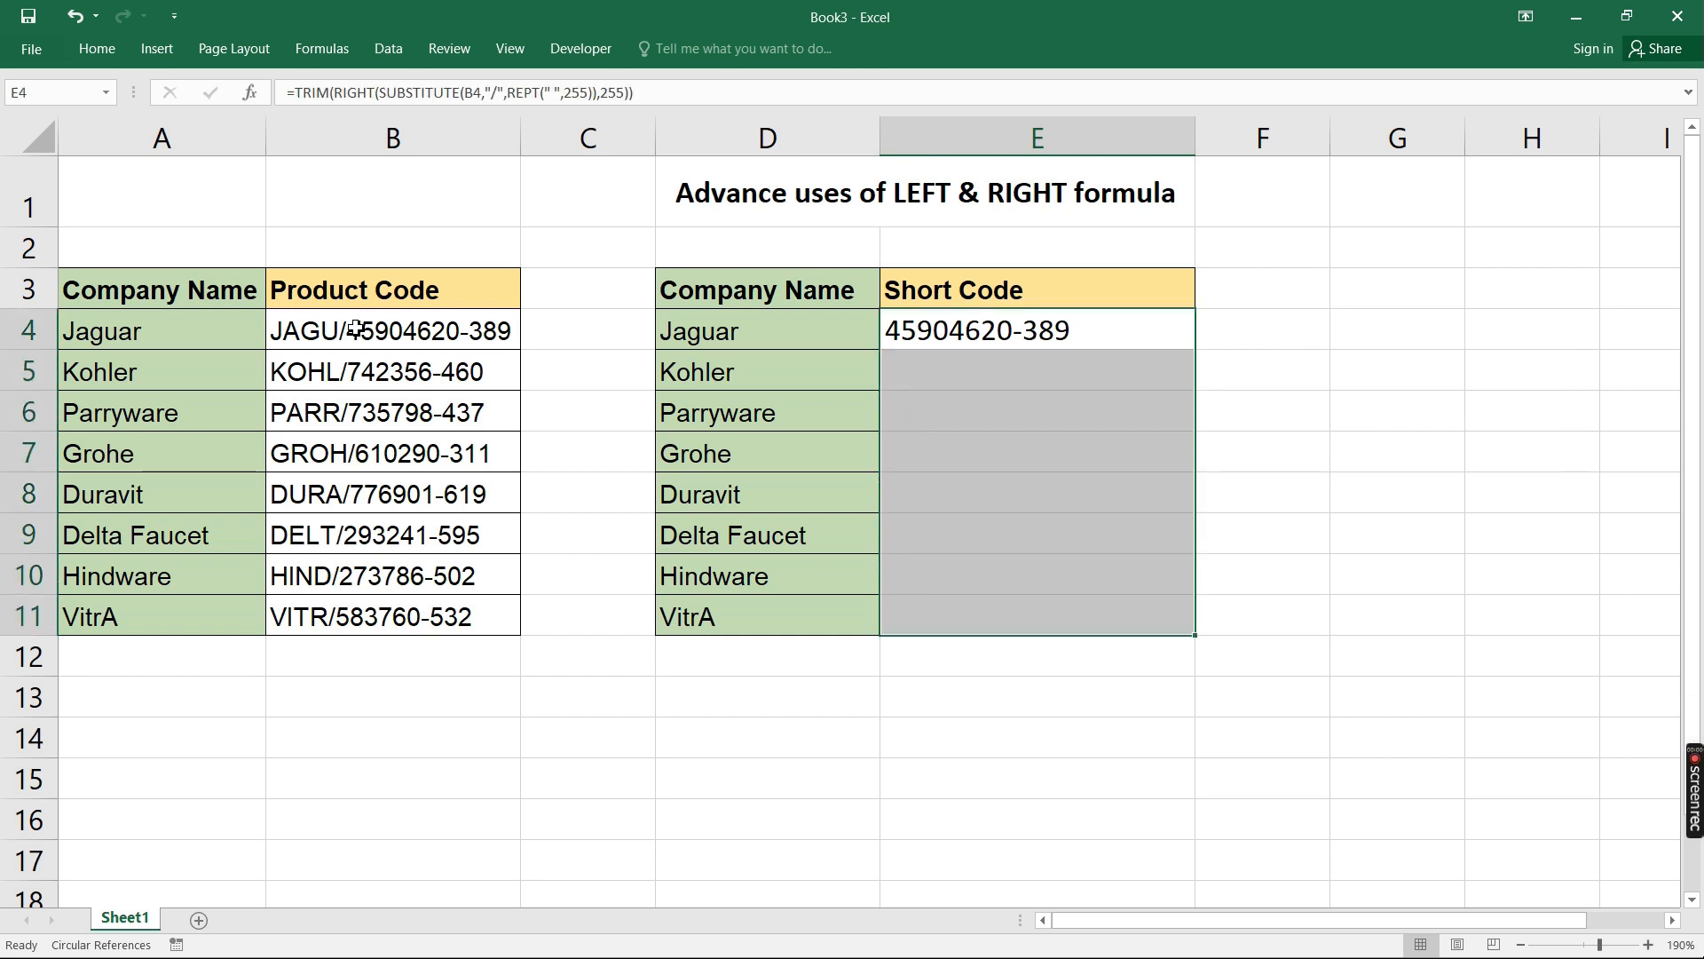
pyautogui.hotkey('ctrl', 'd')
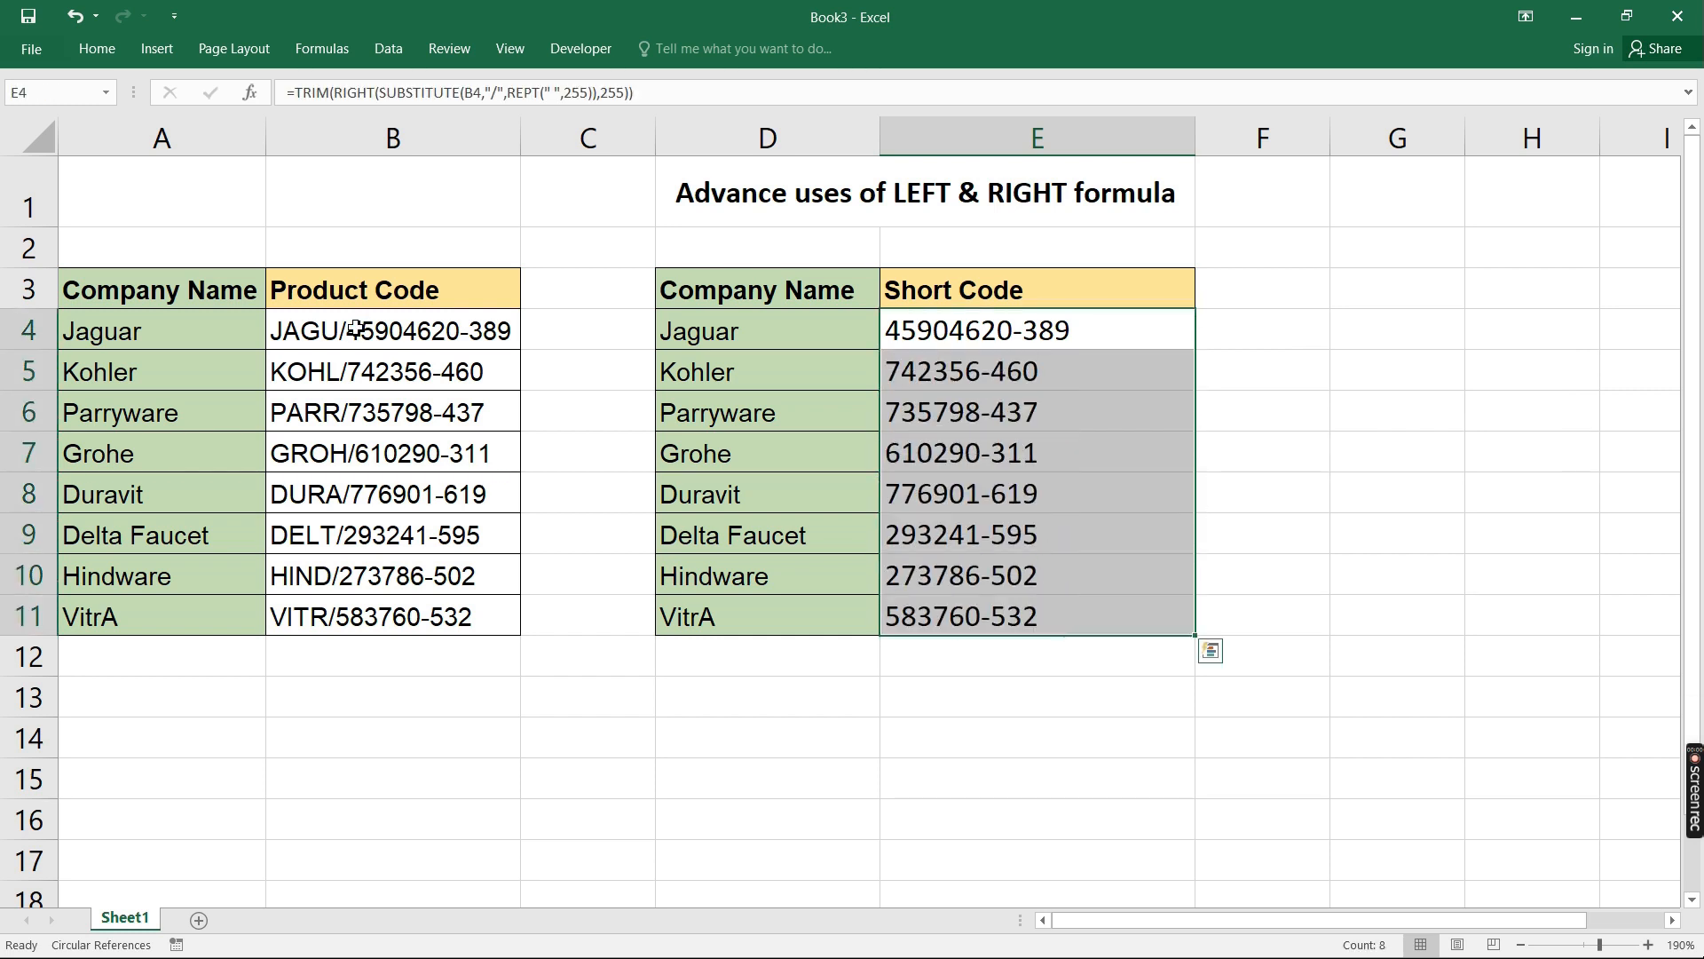
# Remove the 45 after the slash in Jaguar's product code in B4, making it JAGU/904620-389
pyautogui.click(397, 331)
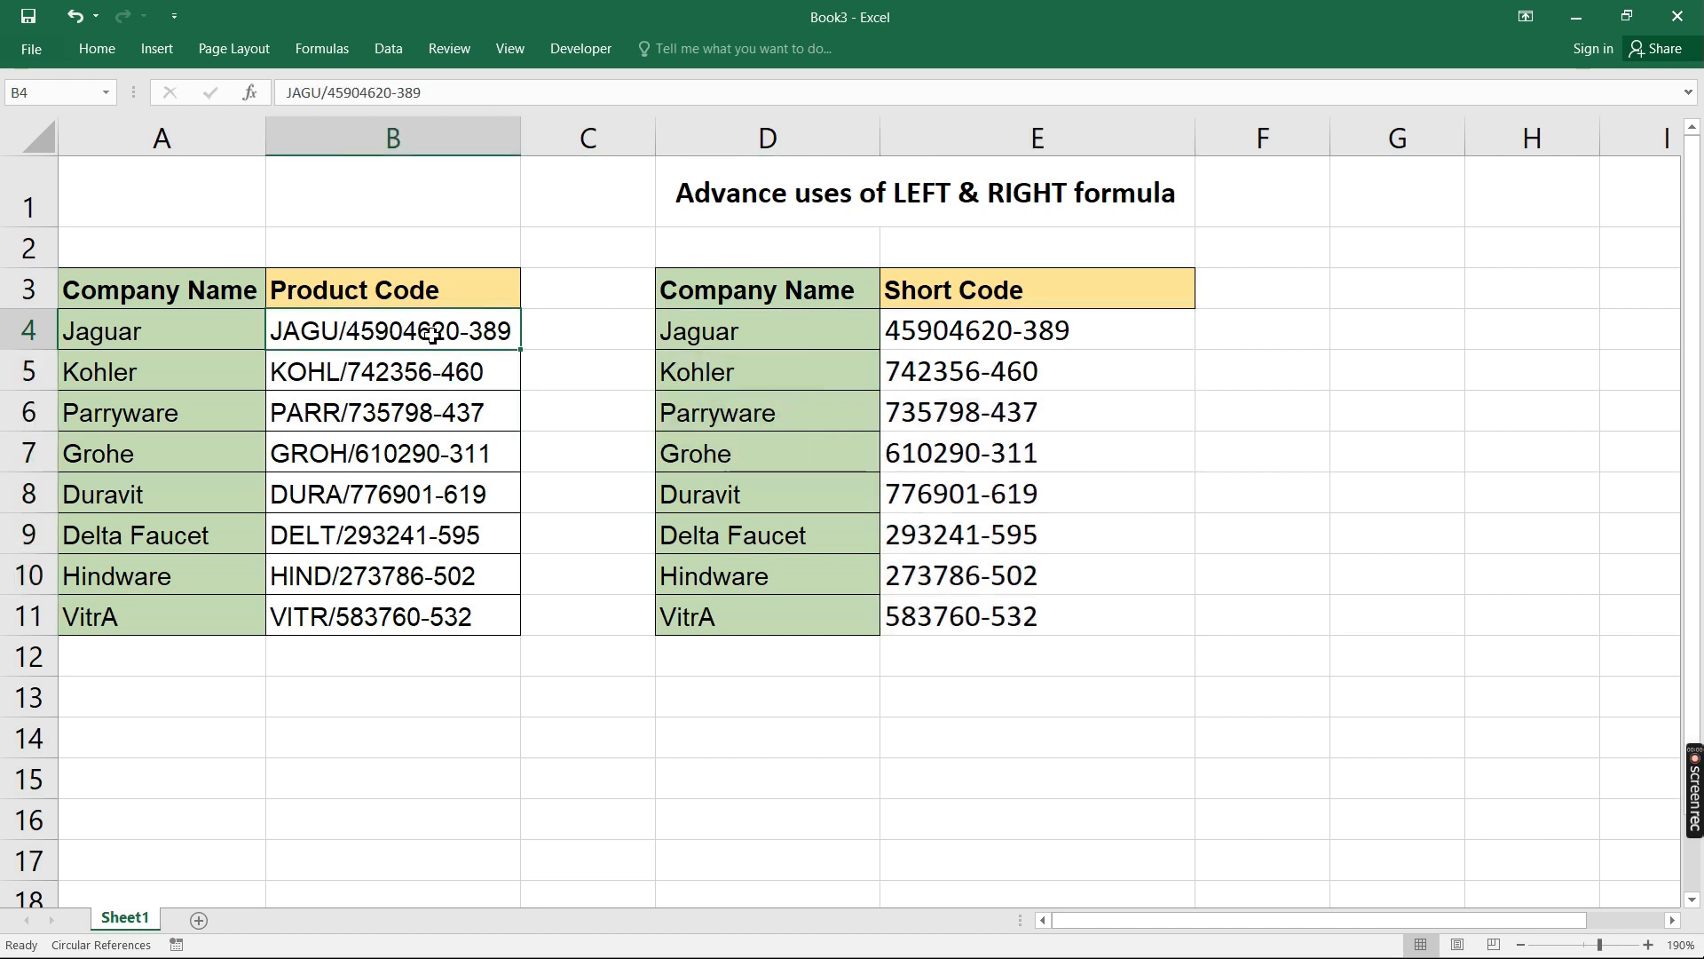
pyautogui.doubleClick(375, 330)
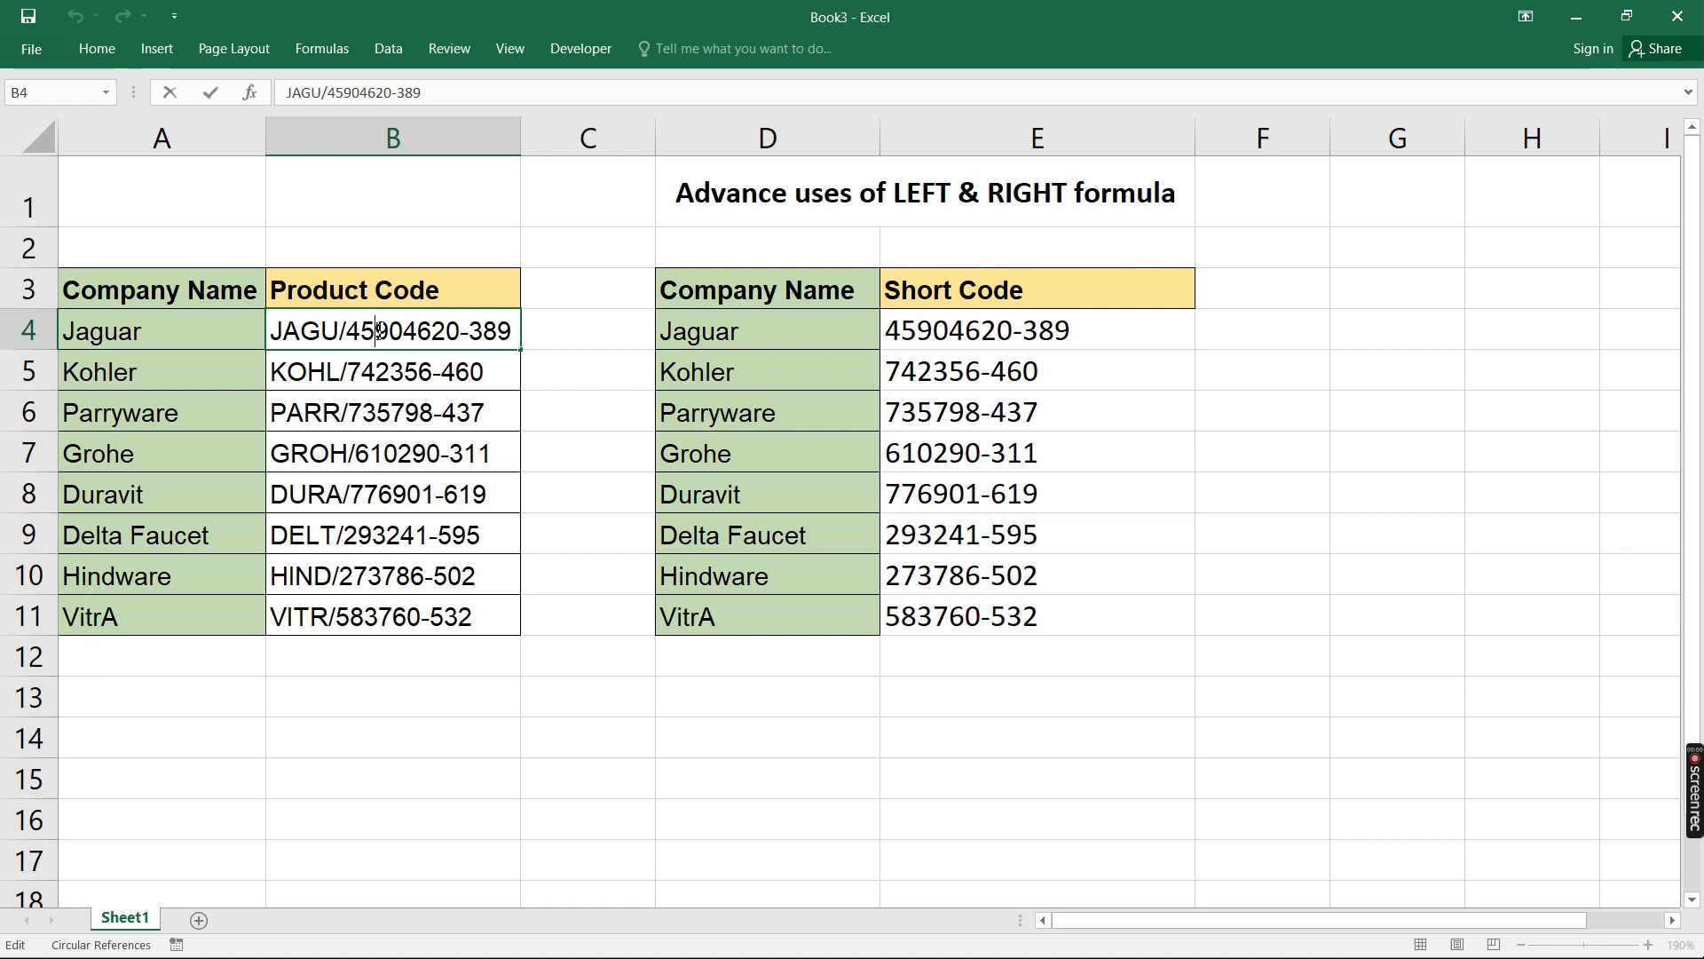
pyautogui.press('BackSpace')
pyautogui.press('BackSpace')
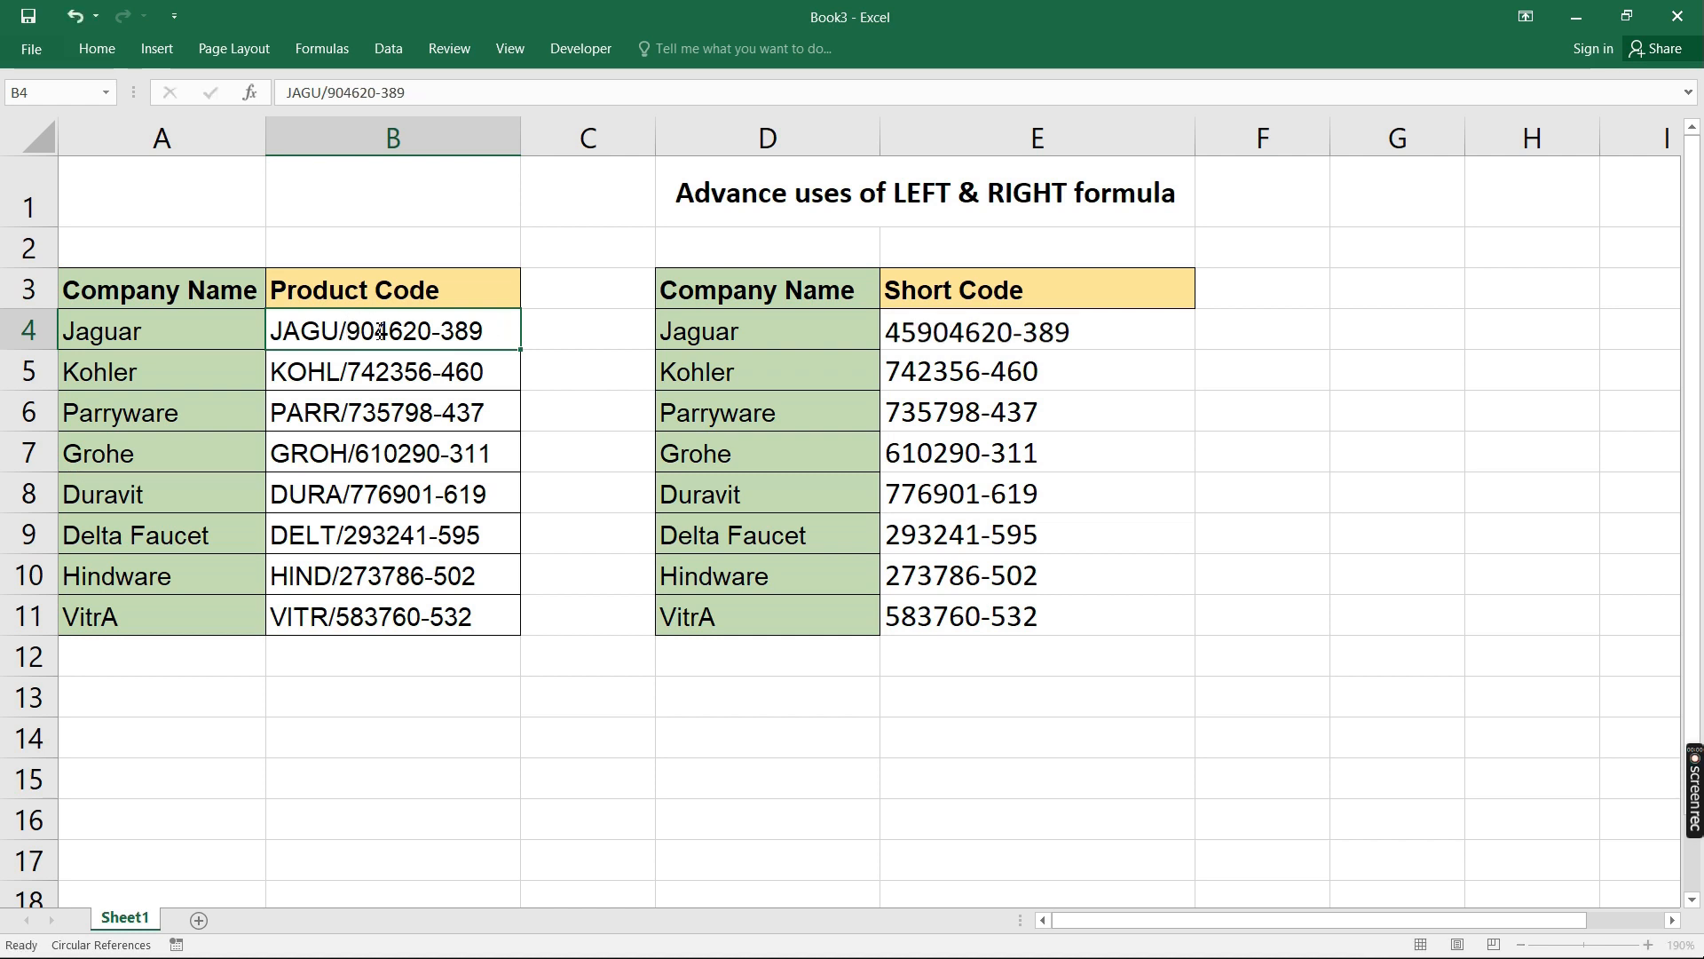
pyautogui.press('Return')
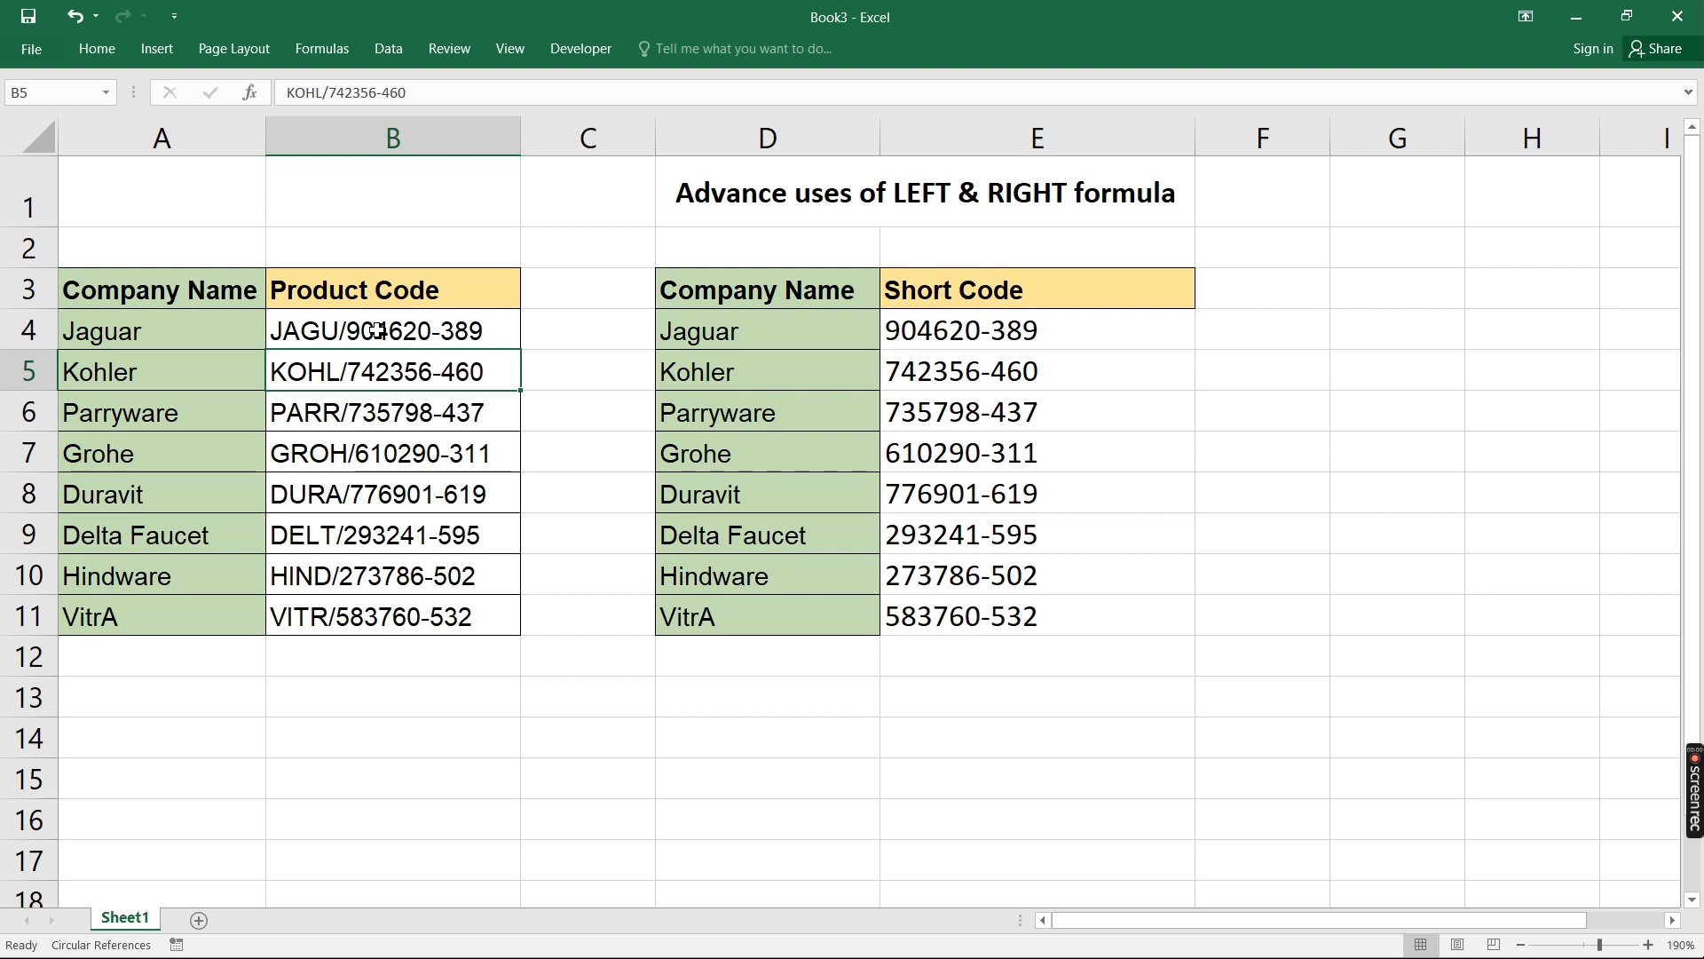
# Replace the 255 inside REPT in E4's formula with LEN(B4)
pyautogui.click(973, 325)
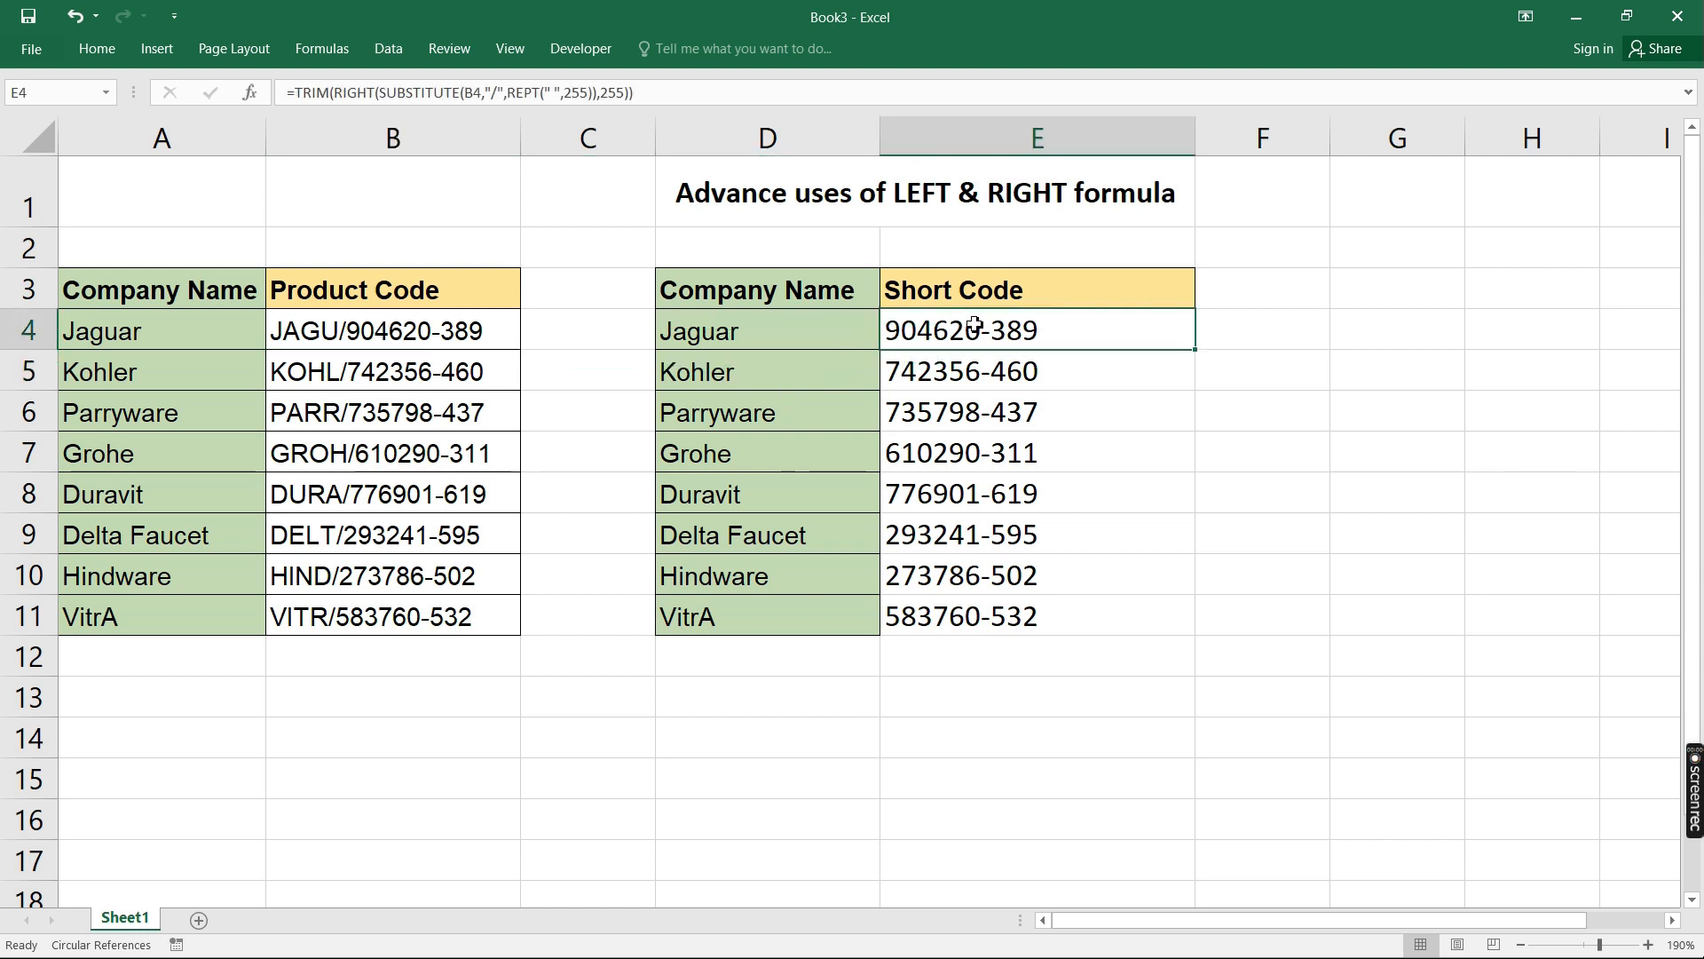
pyautogui.press('F2')
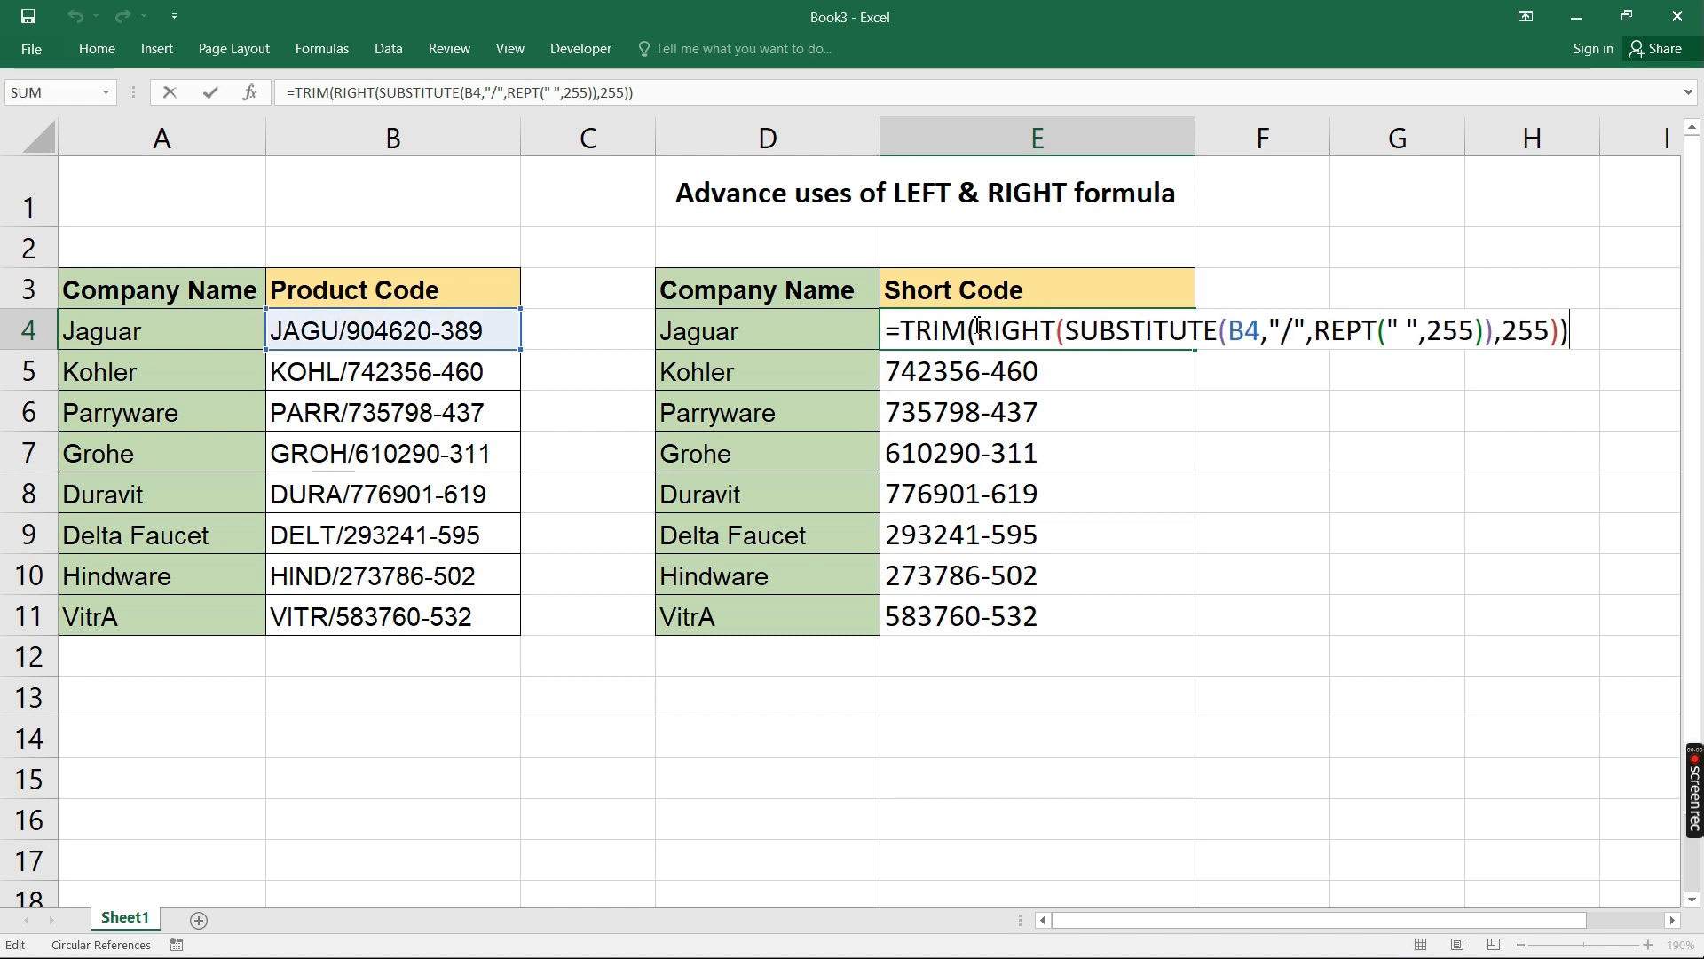
pyautogui.press('Left')
pyautogui.press('Left')
pyautogui.press('Left')
pyautogui.press('Left')
pyautogui.press('Left')
pyautogui.press('Left')
pyautogui.press('Left')
pyautogui.press('Left')
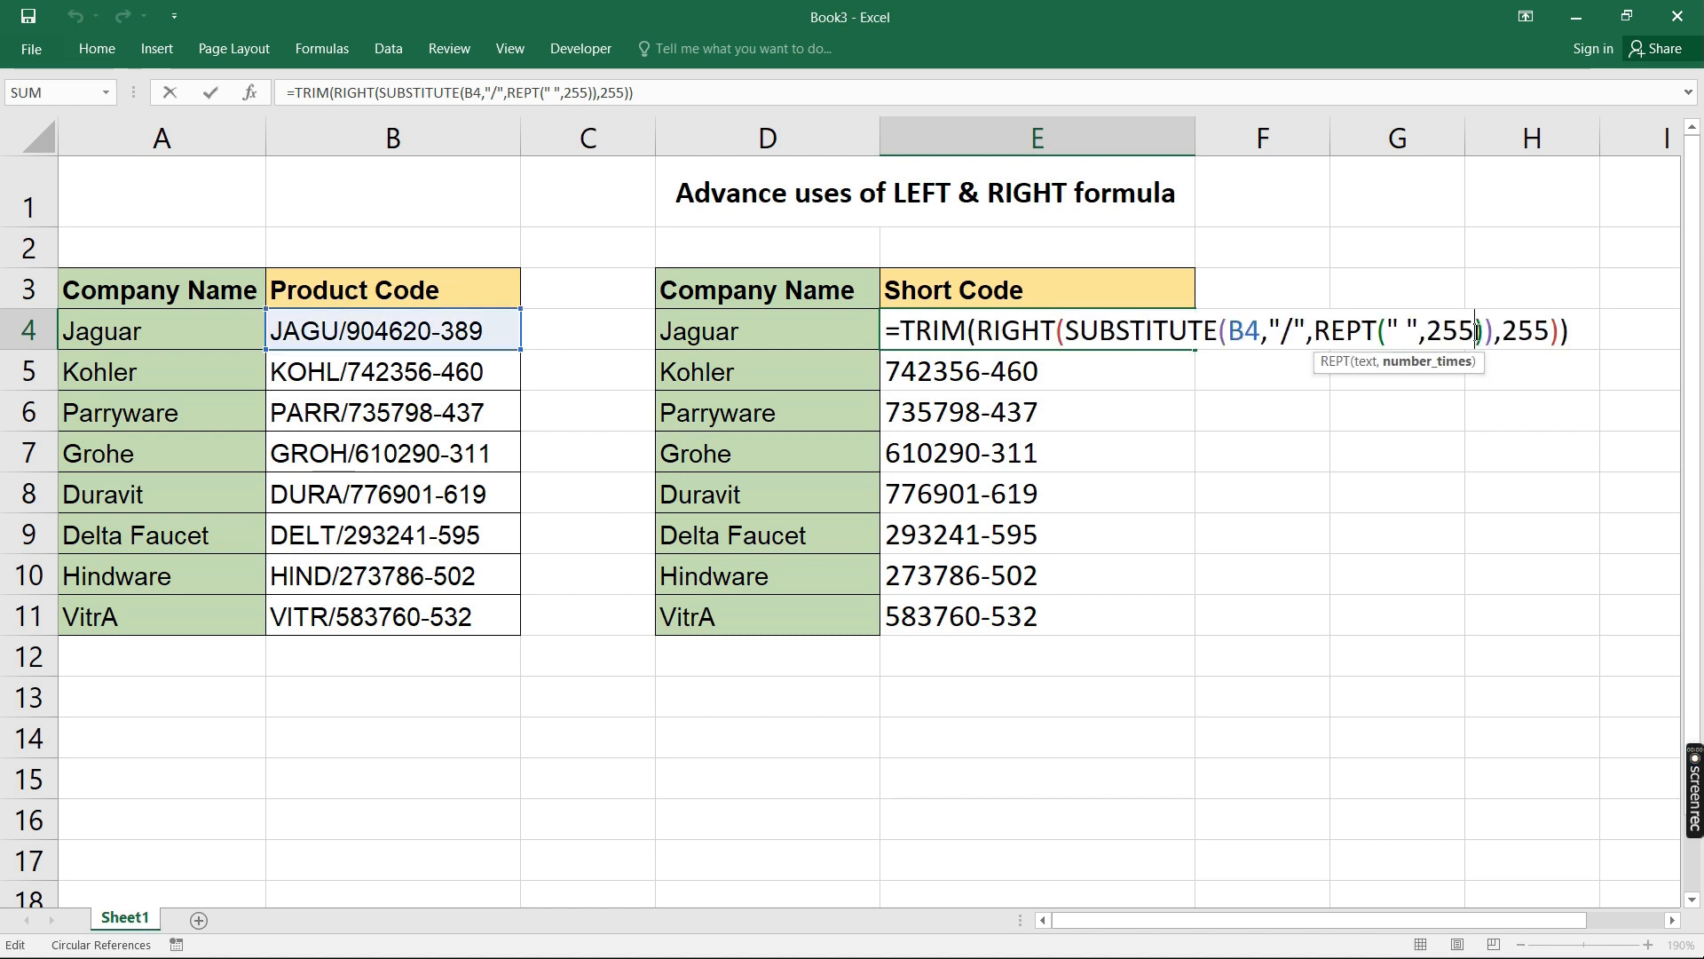
pyautogui.press('BackSpace')
pyautogui.press('BackSpace')
pyautogui.press('BackSpace')
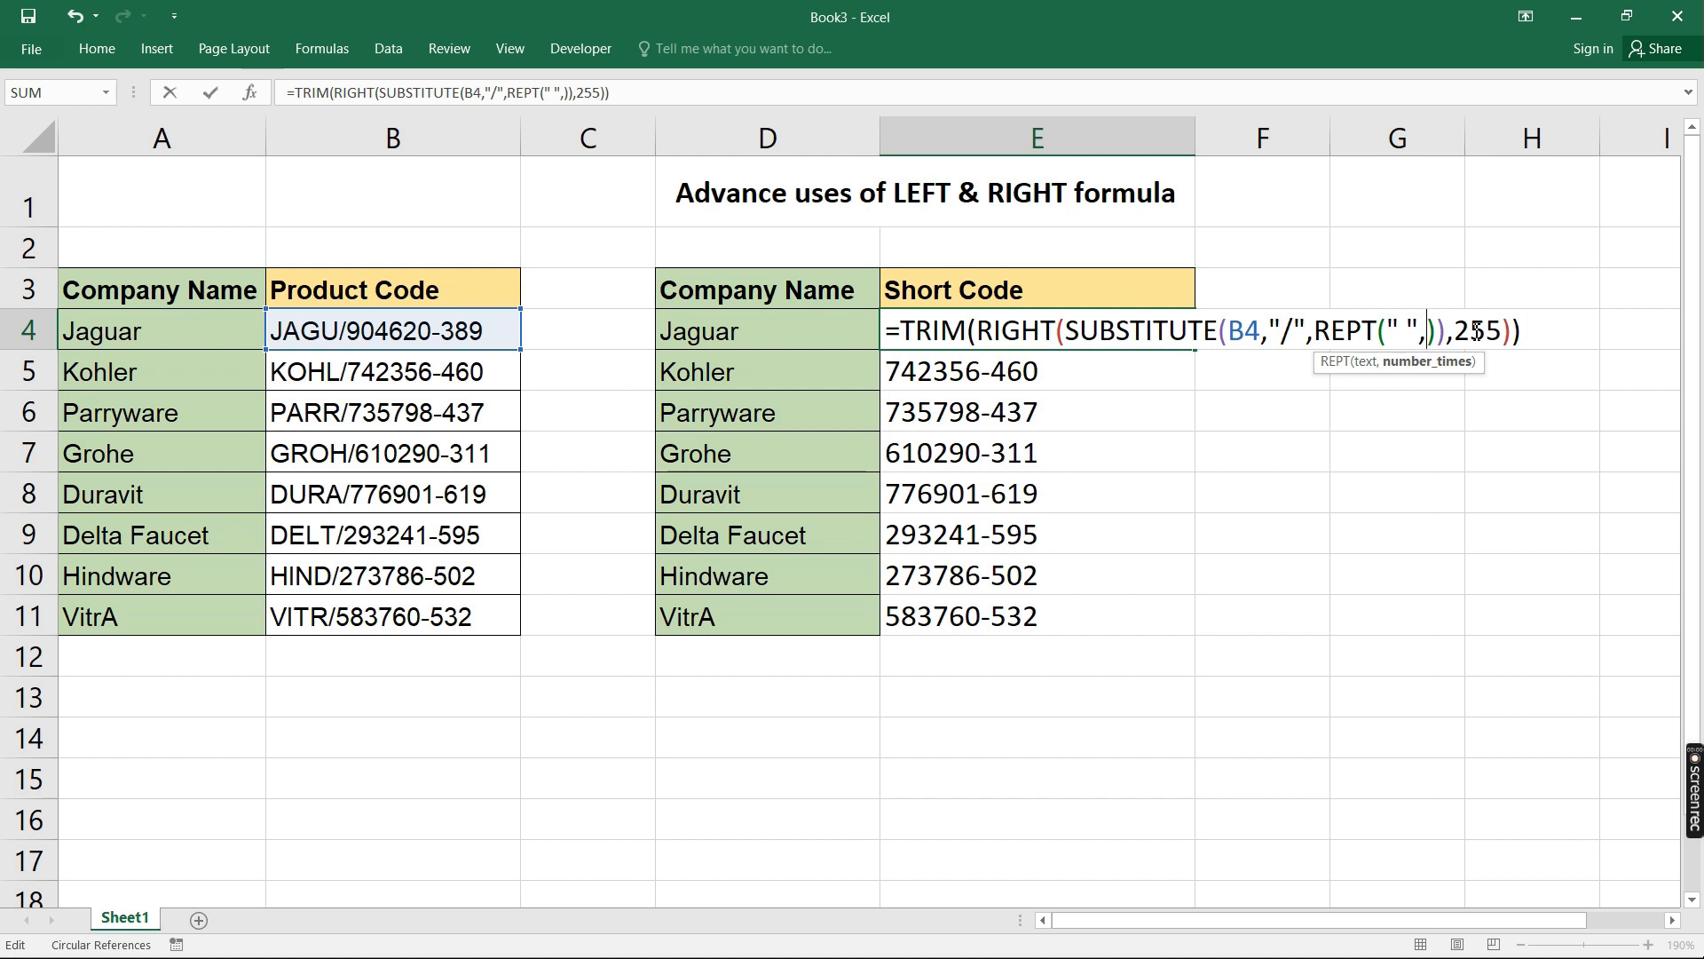
pyautogui.write('len')
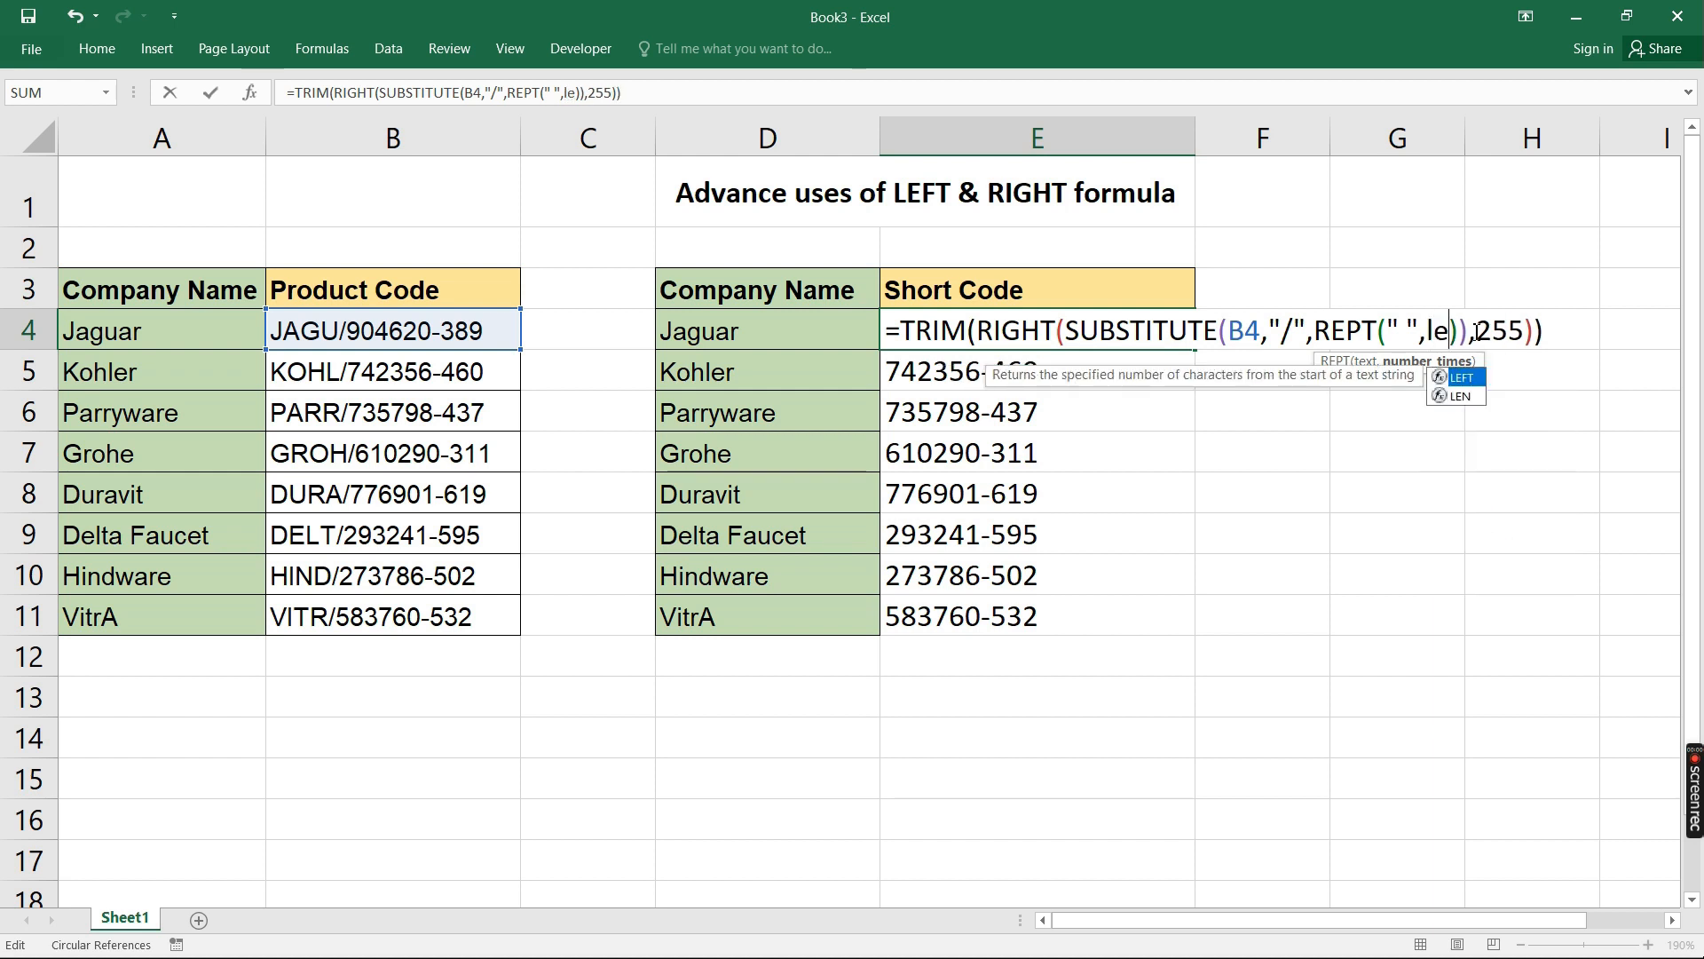
pyautogui.press('Tab')
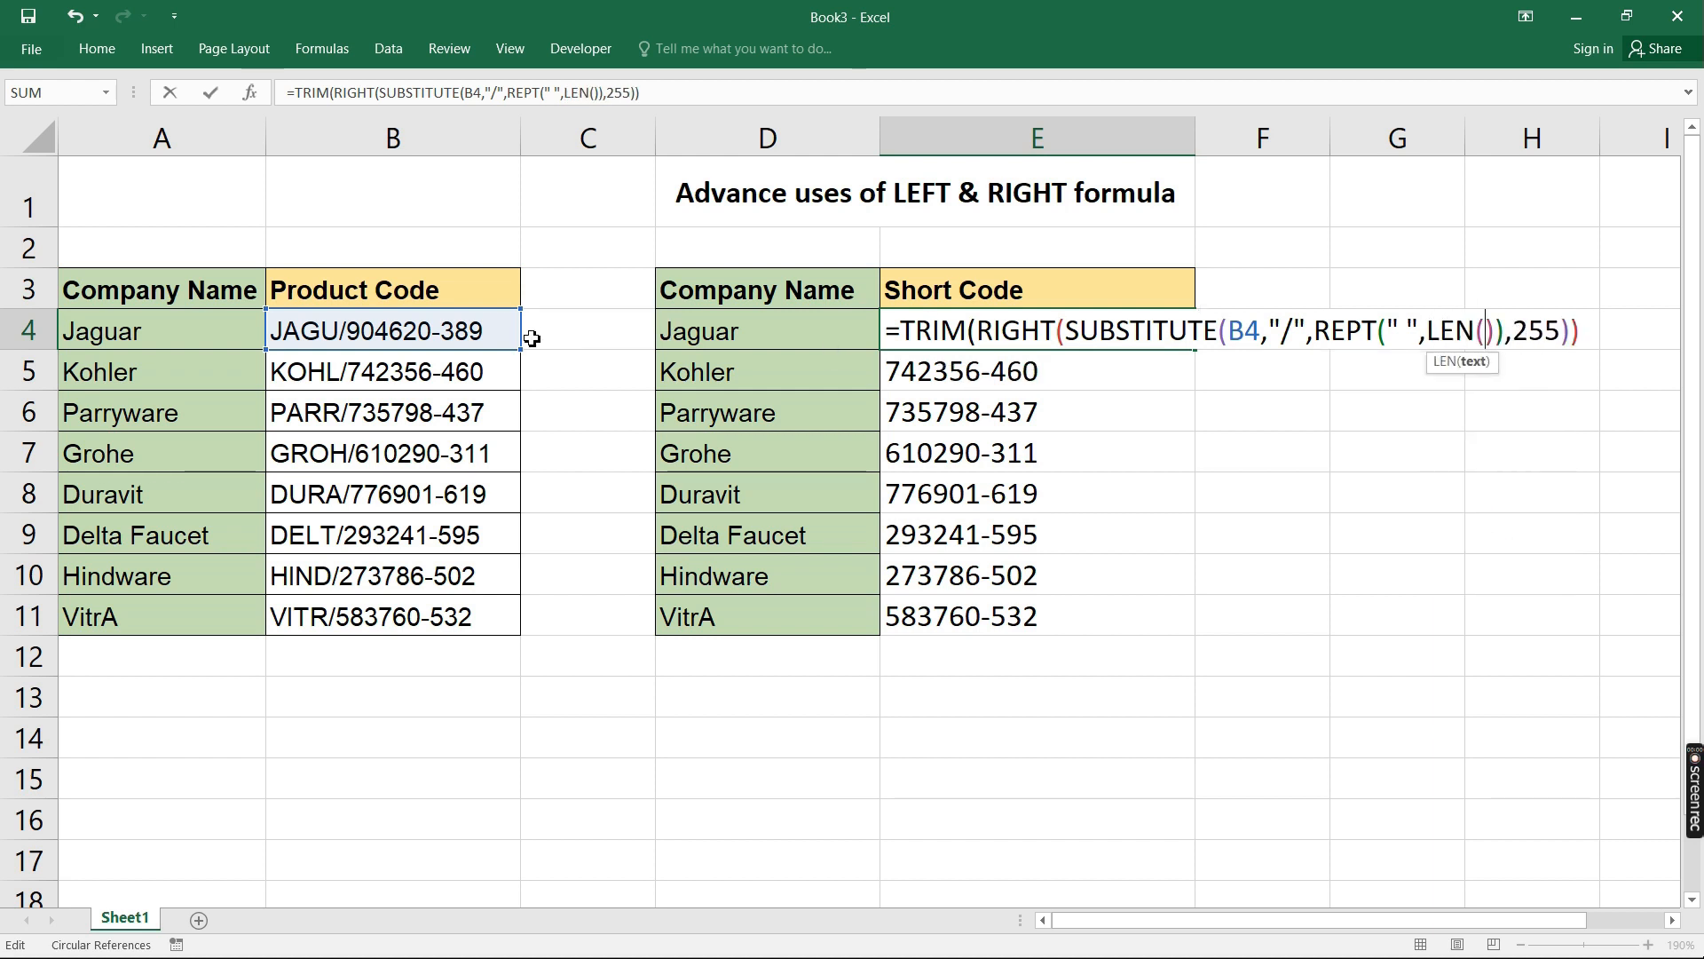
pyautogui.click(475, 330)
pyautogui.write(')')
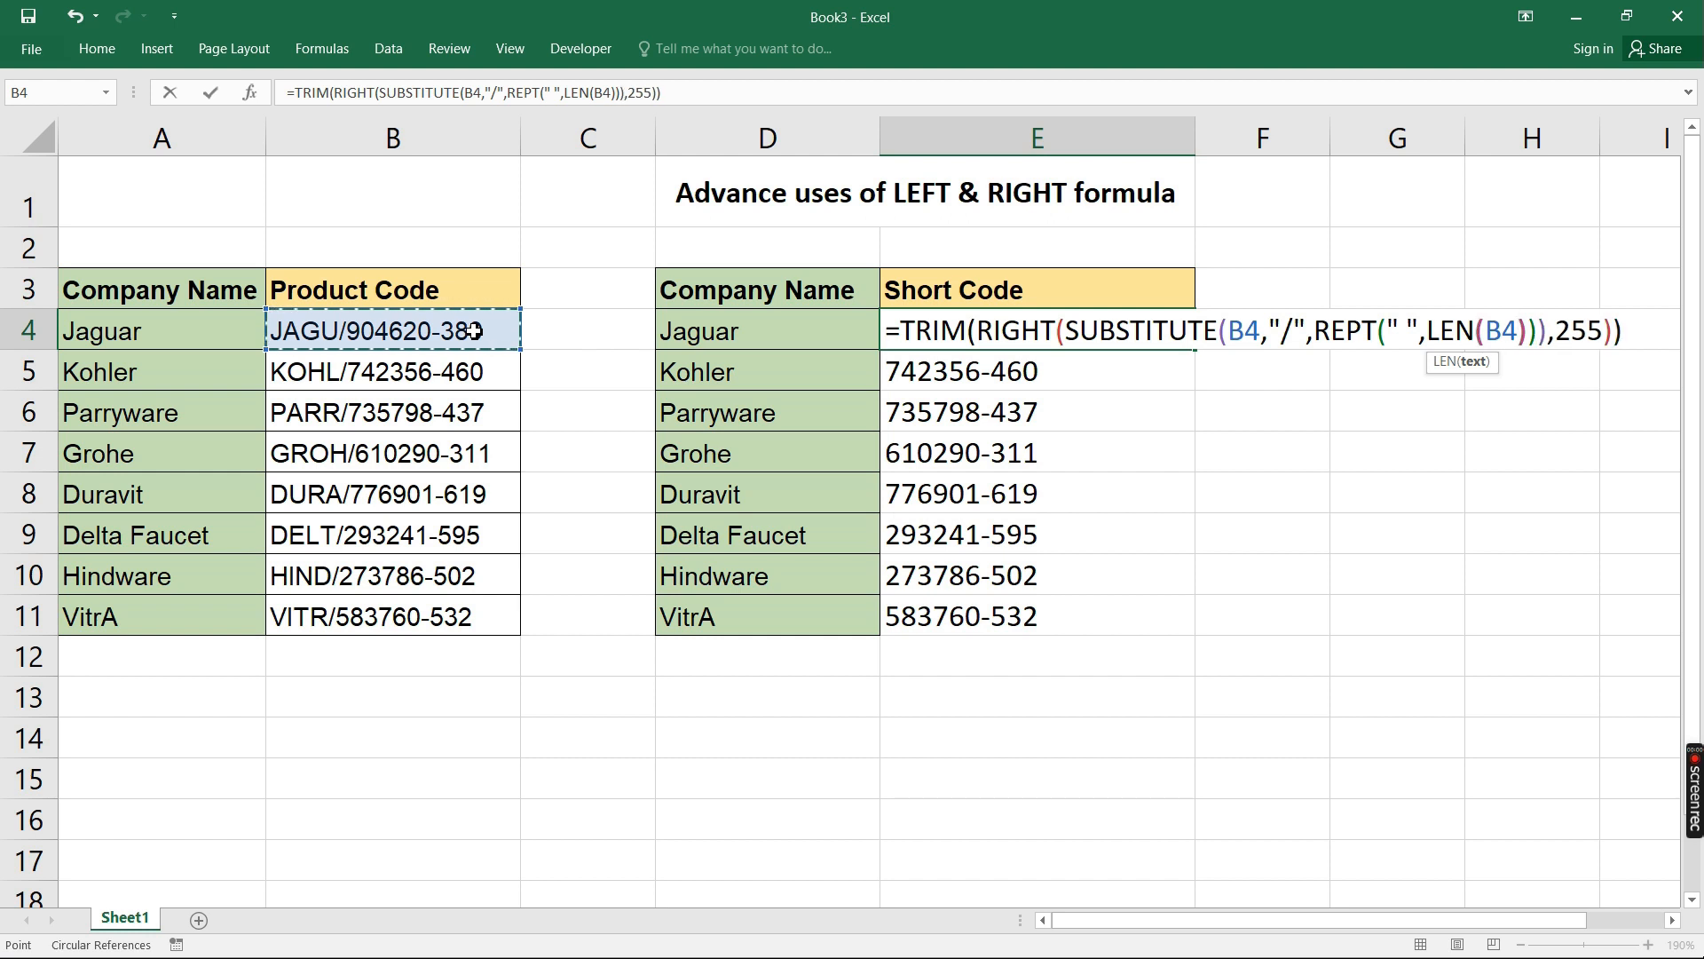
# Replace the remaining 255, the RIGHT character count in E4's formula, with LEN(B4) and enter the formula
pyautogui.click(1606, 330)
pyautogui.press('BackSpace')
pyautogui.press('BackSpace')
pyautogui.press('BackSpace')
pyautogui.write('len')
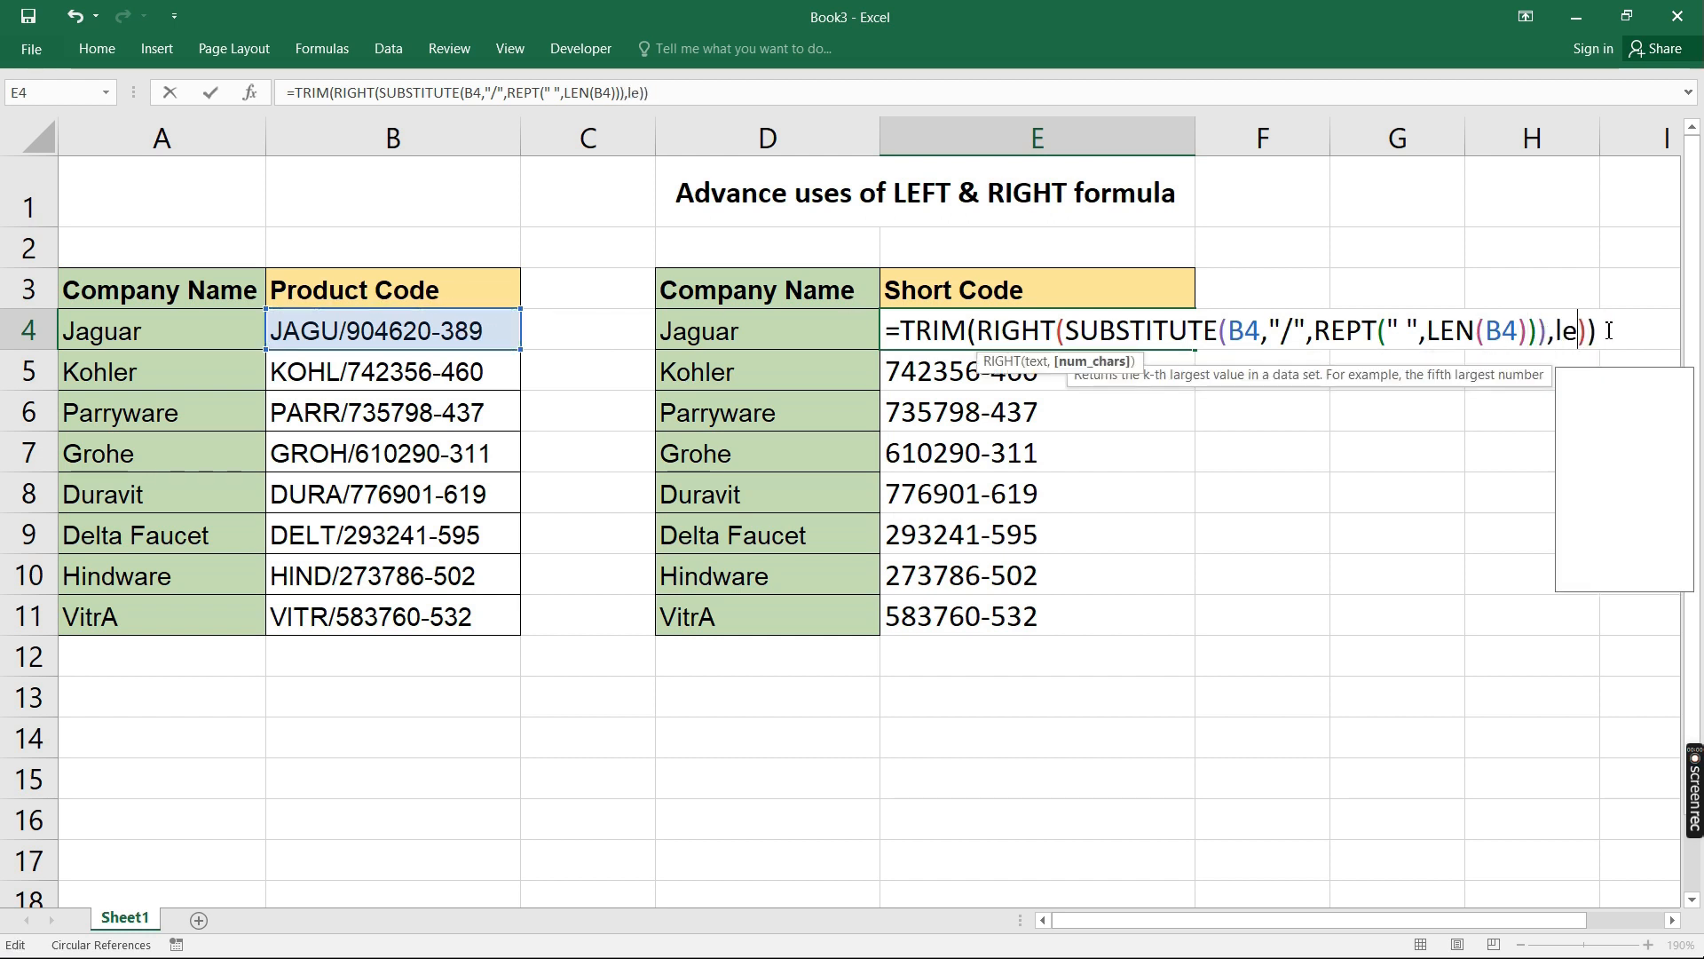
pyautogui.press('Tab')
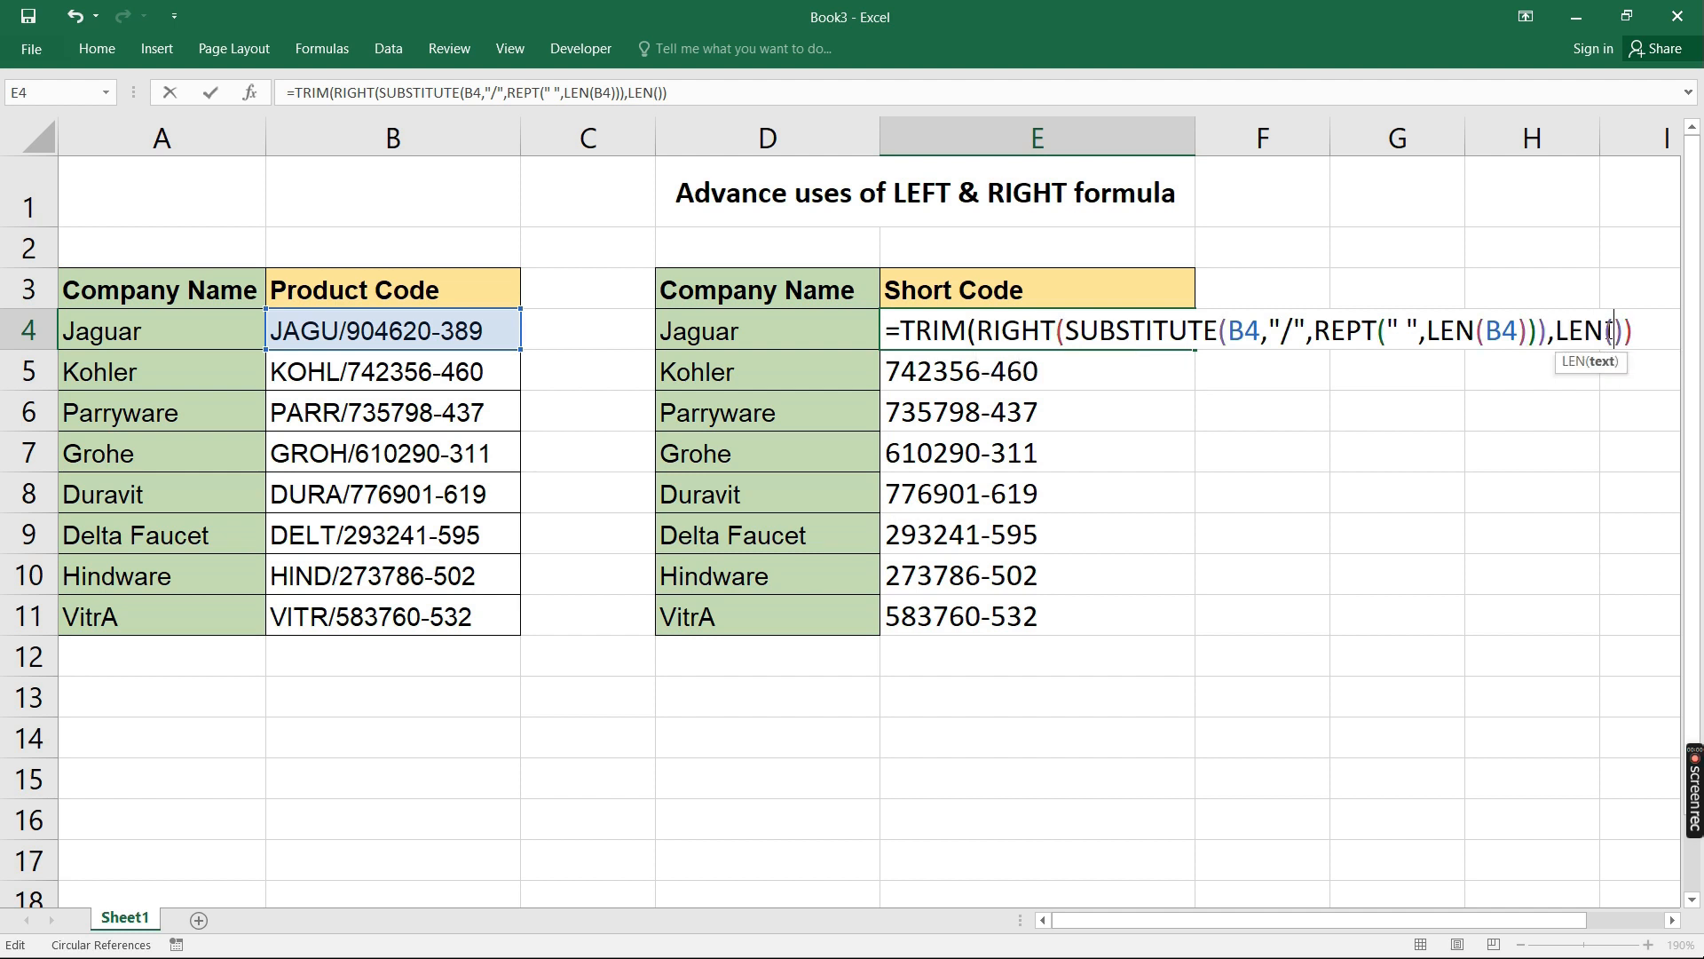
pyautogui.click(456, 340)
pyautogui.write(')')
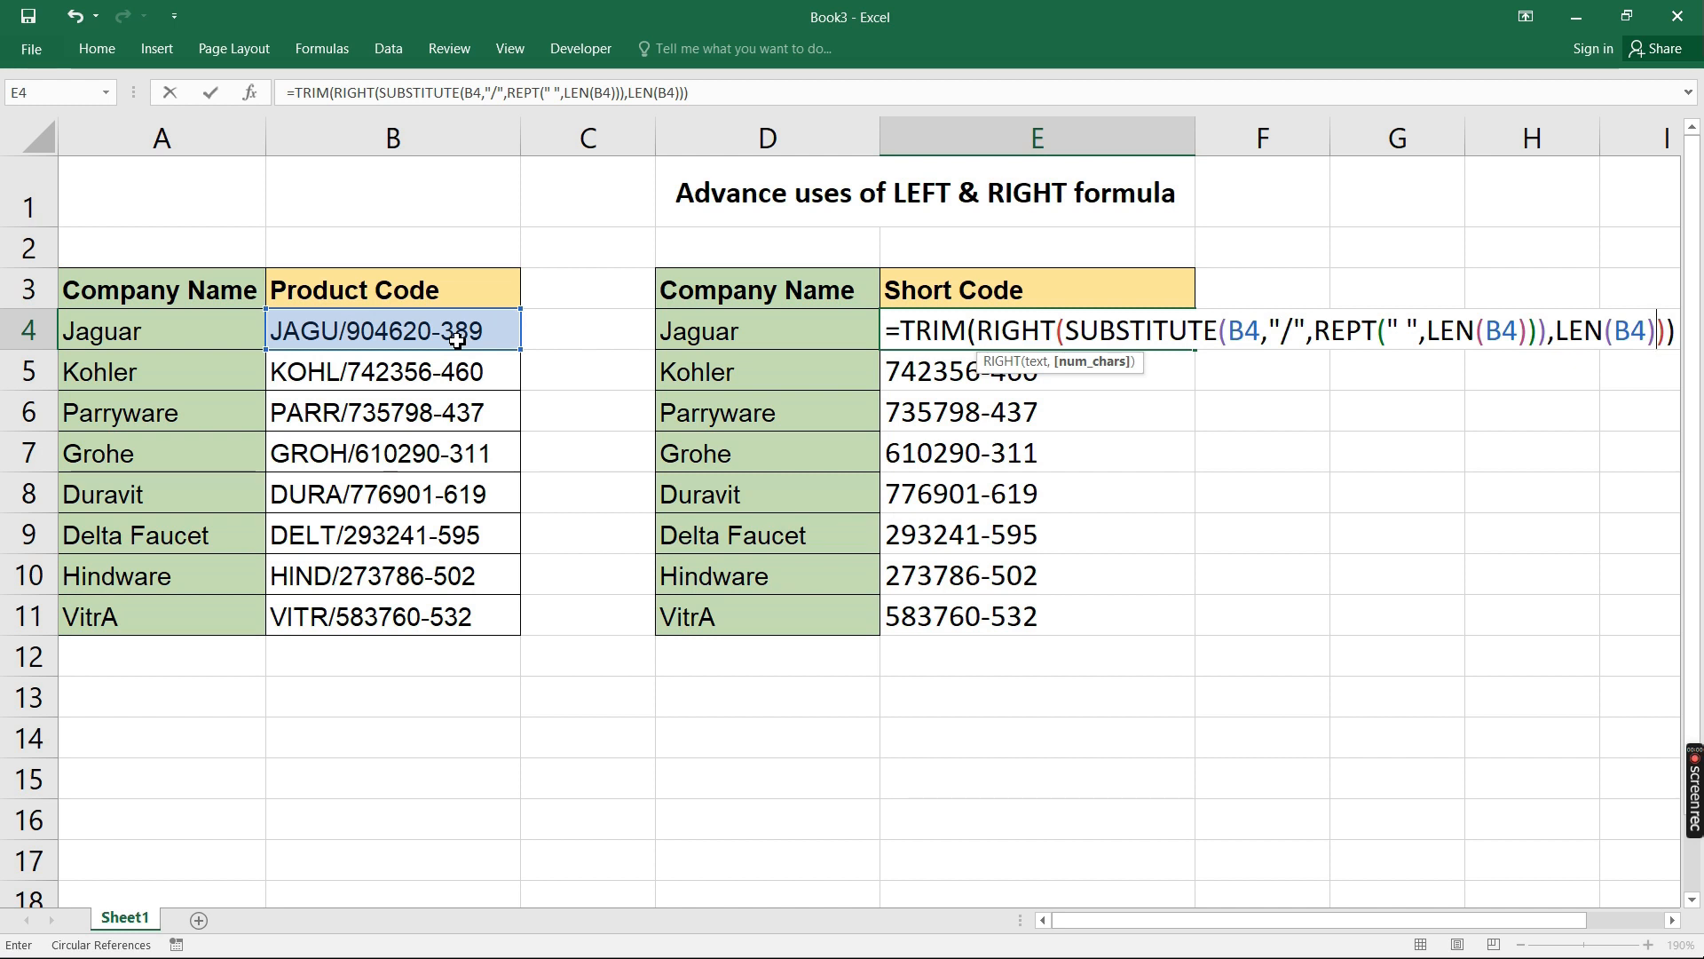
pyautogui.press('Return')
# Fill the revised LEN-based formula from E4 down through E11
pyautogui.press('Up')
pyautogui.hotkey('ctrl', 'shift', 'Down')
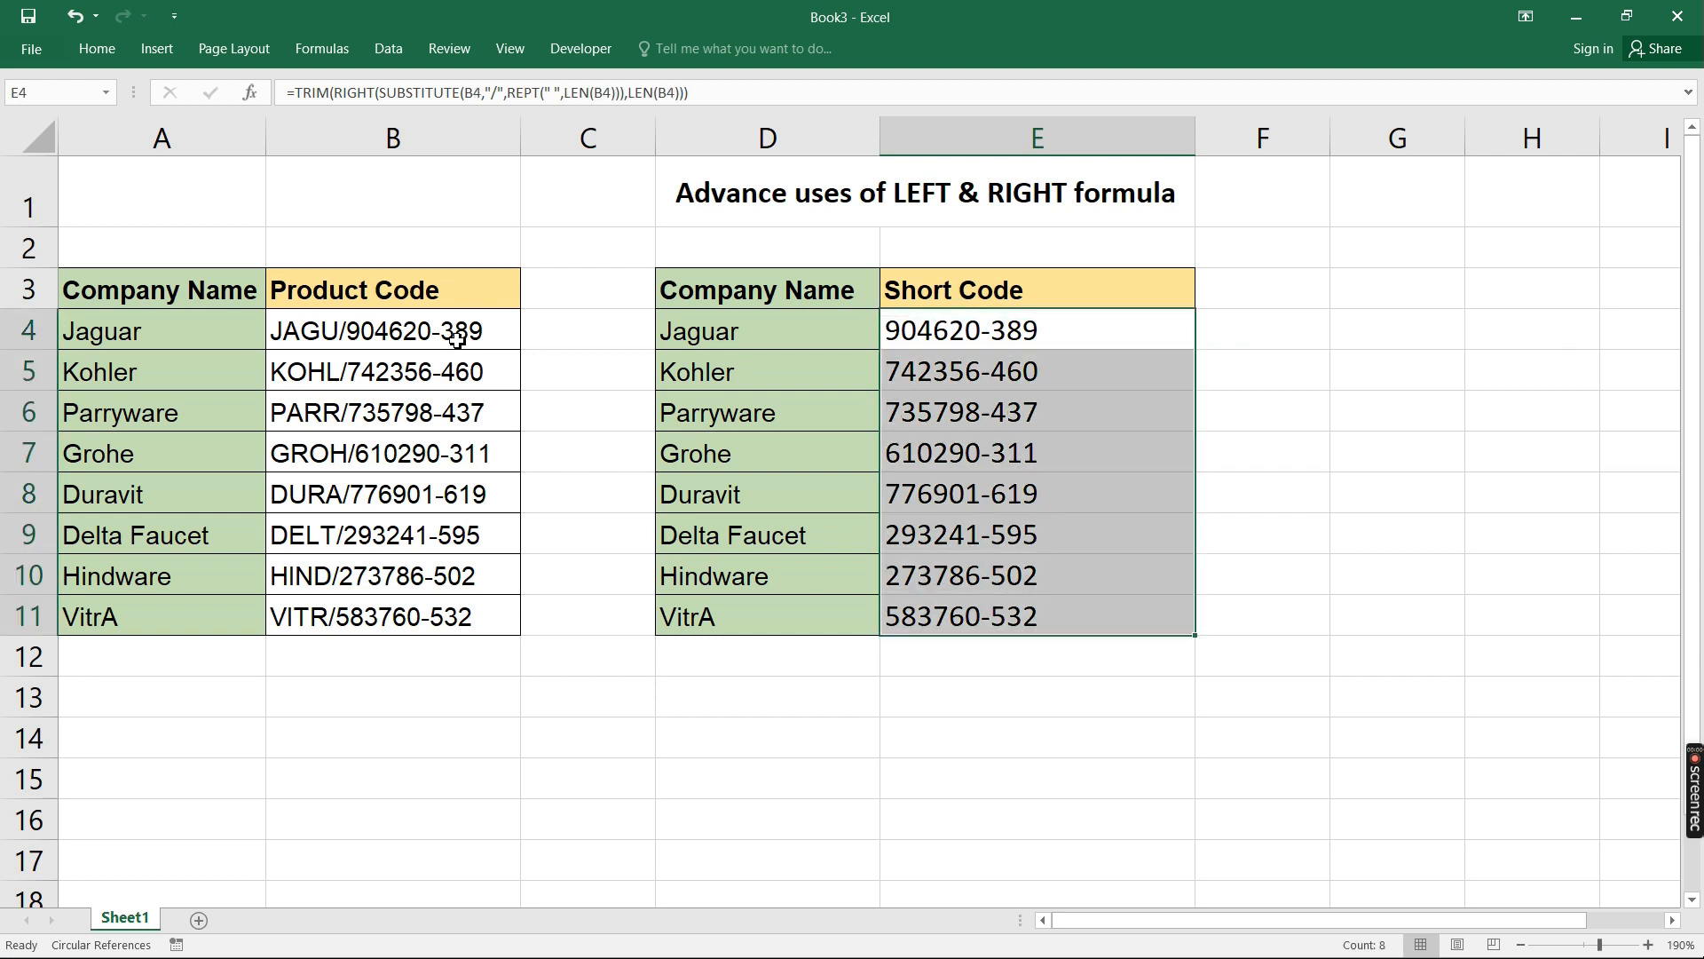